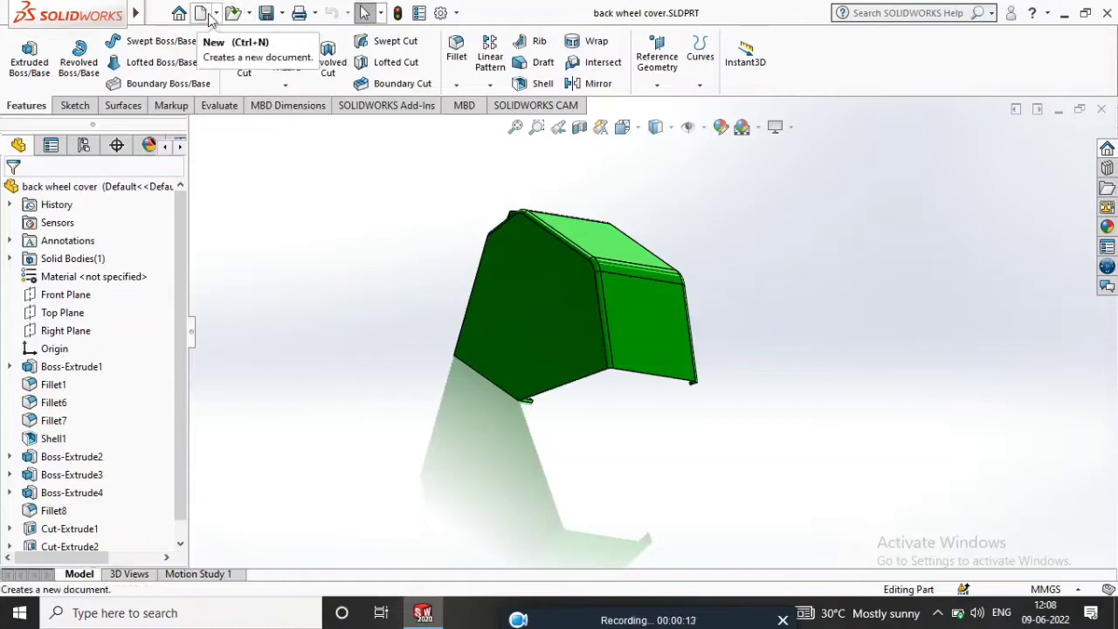
Create a new part and start a sketch on the Front Plane
left_click(201, 13)
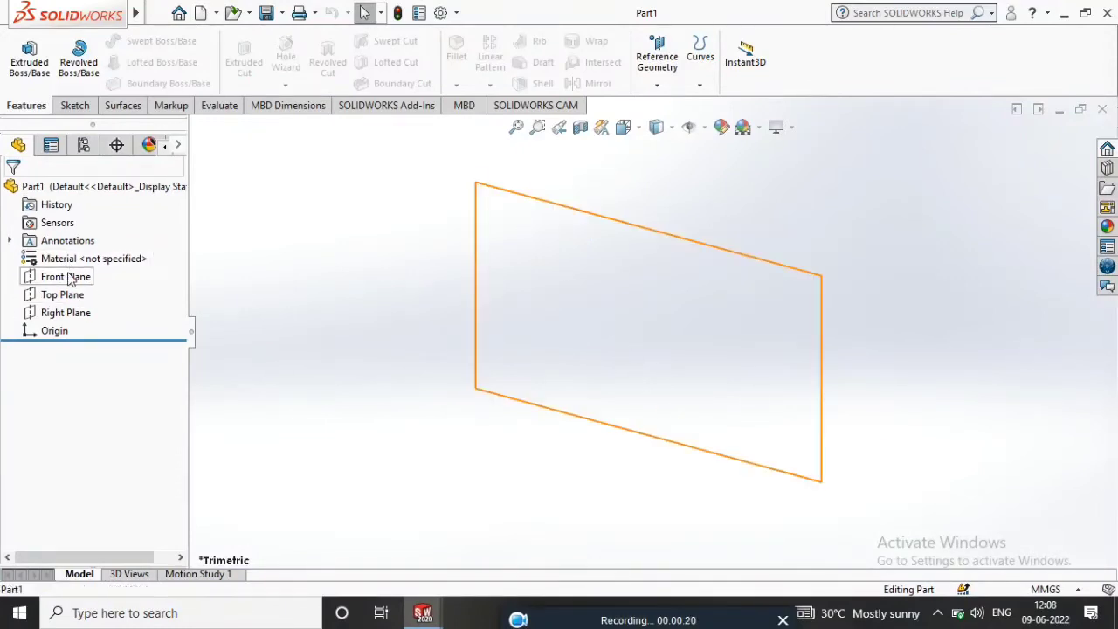
left_click(70, 278)
right_click(636, 343)
key("Escape")
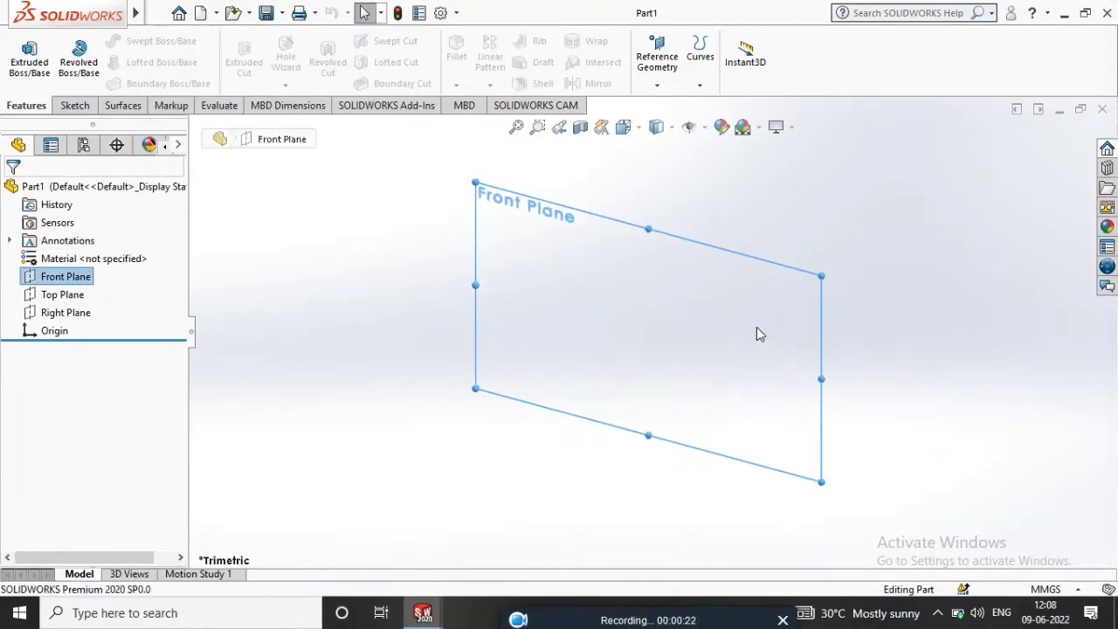
right_click(689, 325)
left_click(807, 295)
right_click(624, 299)
left_click(667, 267)
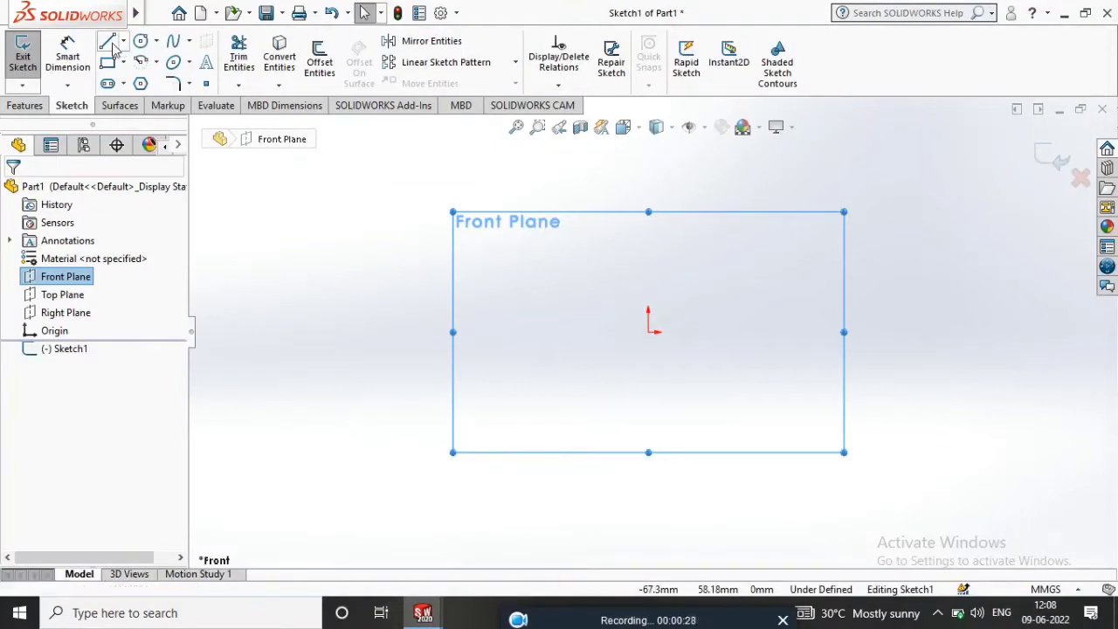
Sketch a closed five-sided profile from the origin: base line about 42 mm, vertical side about 53 mm, horizontal top, and two slanted lines meeting at a tip
left_click(106, 42)
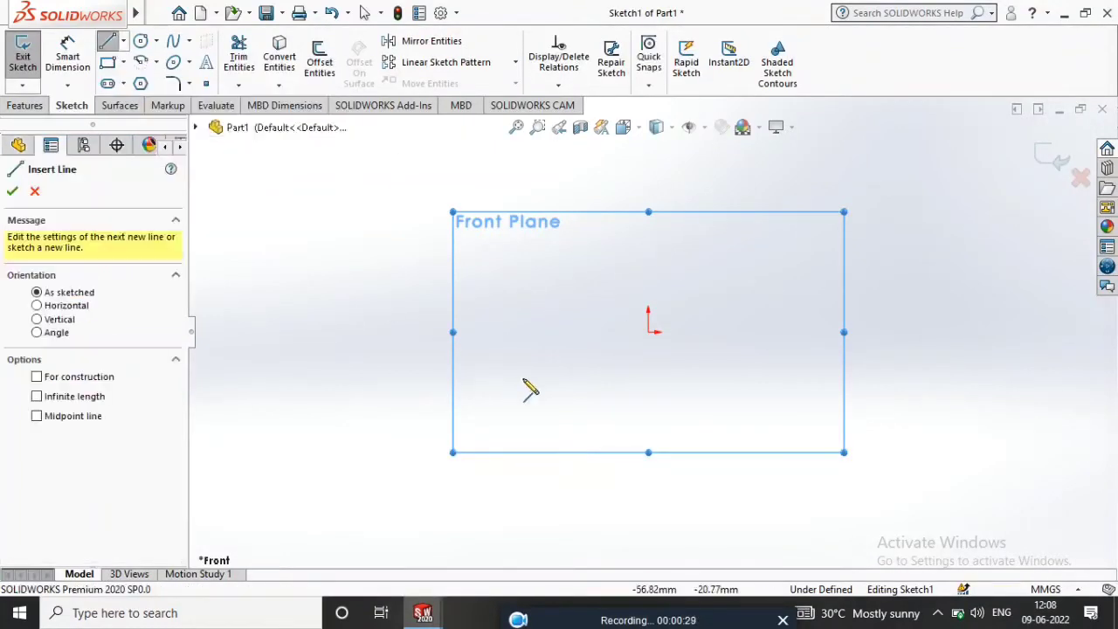
left_click(648, 332)
left_click(556, 332)
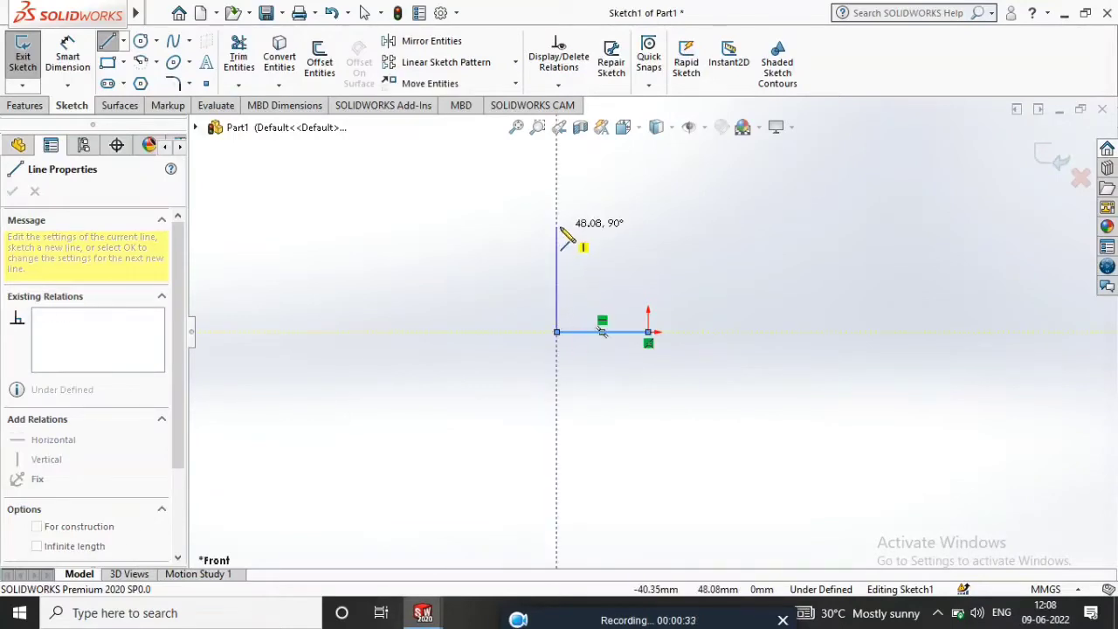
key("Escape")
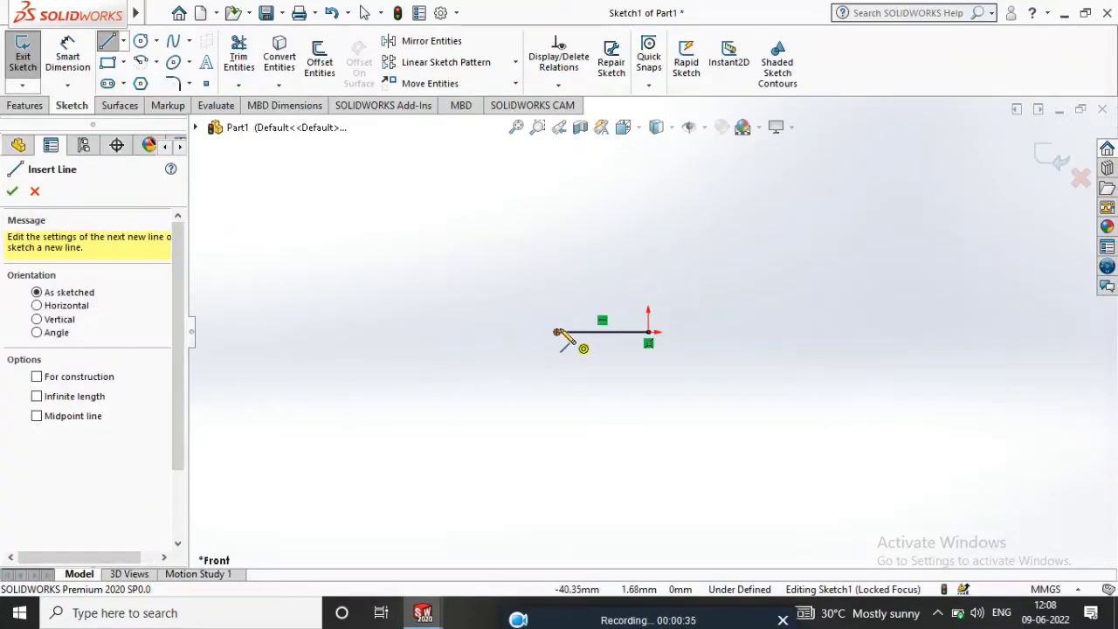
left_click(556, 332)
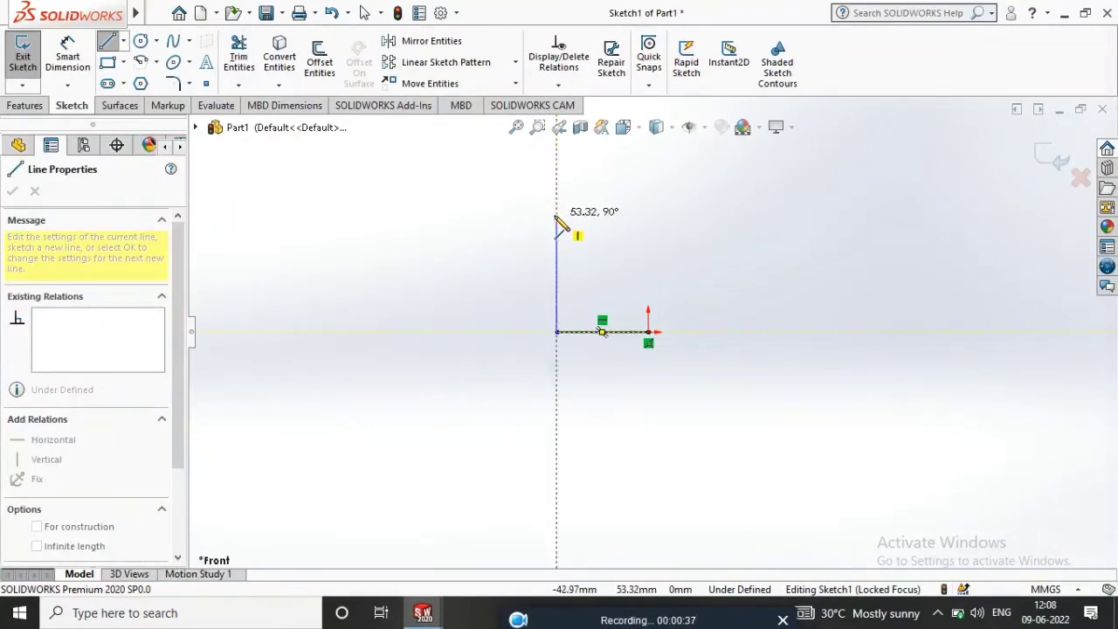
left_click(556, 216)
left_click(731, 219)
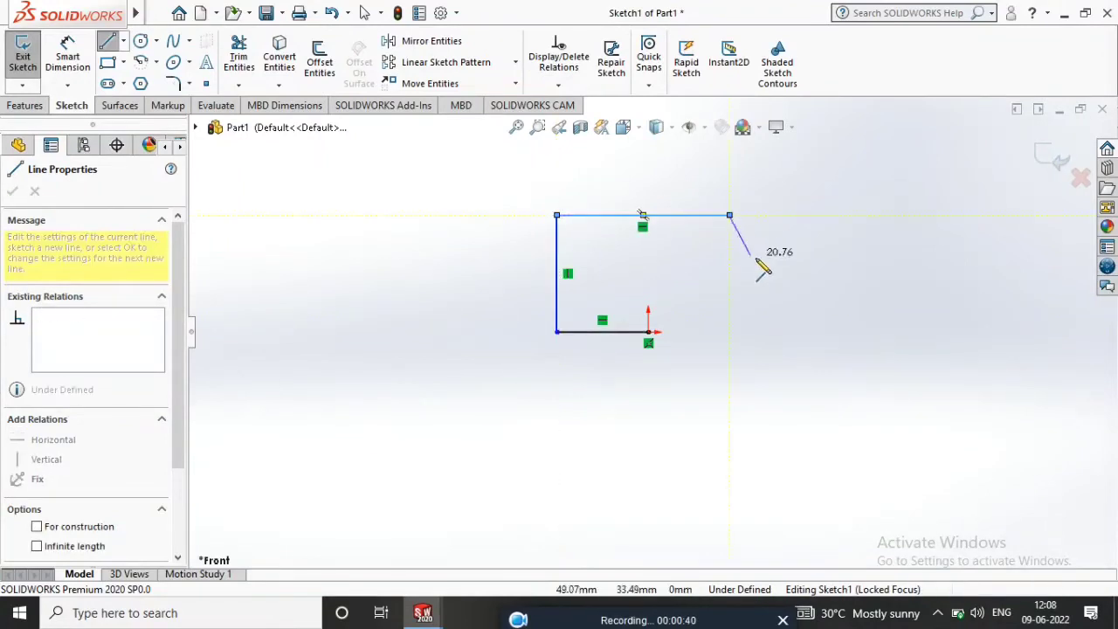
left_click(778, 265)
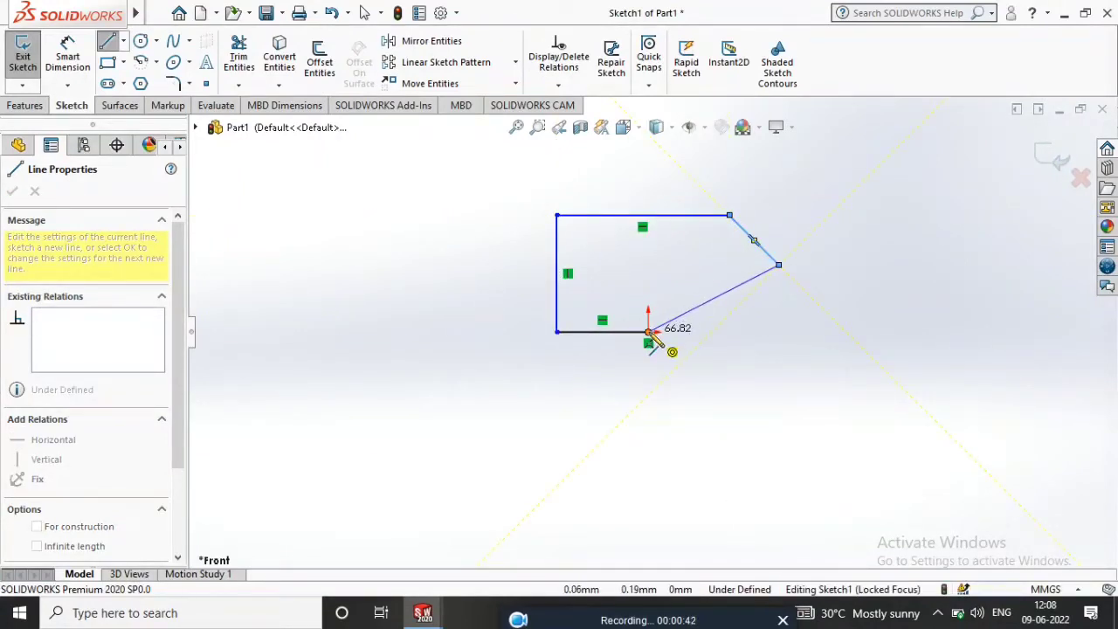
left_click(649, 332)
right_click(846, 336)
left_click(860, 337)
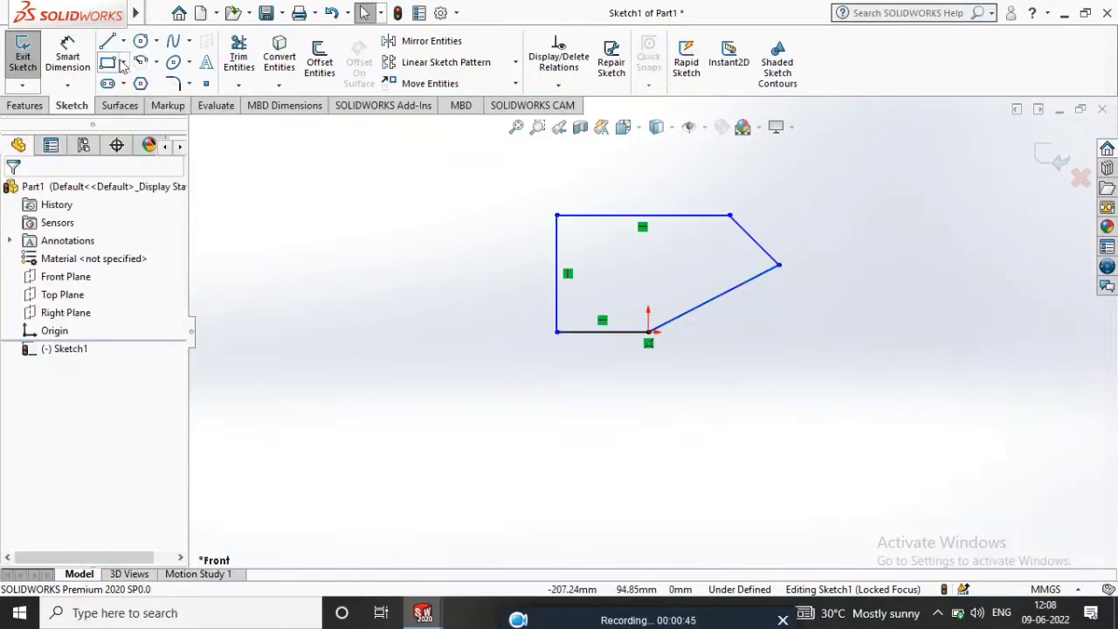
Dimension the profile's bottom horizontal line to 520 mm
left_click(63, 75)
left_click(579, 333)
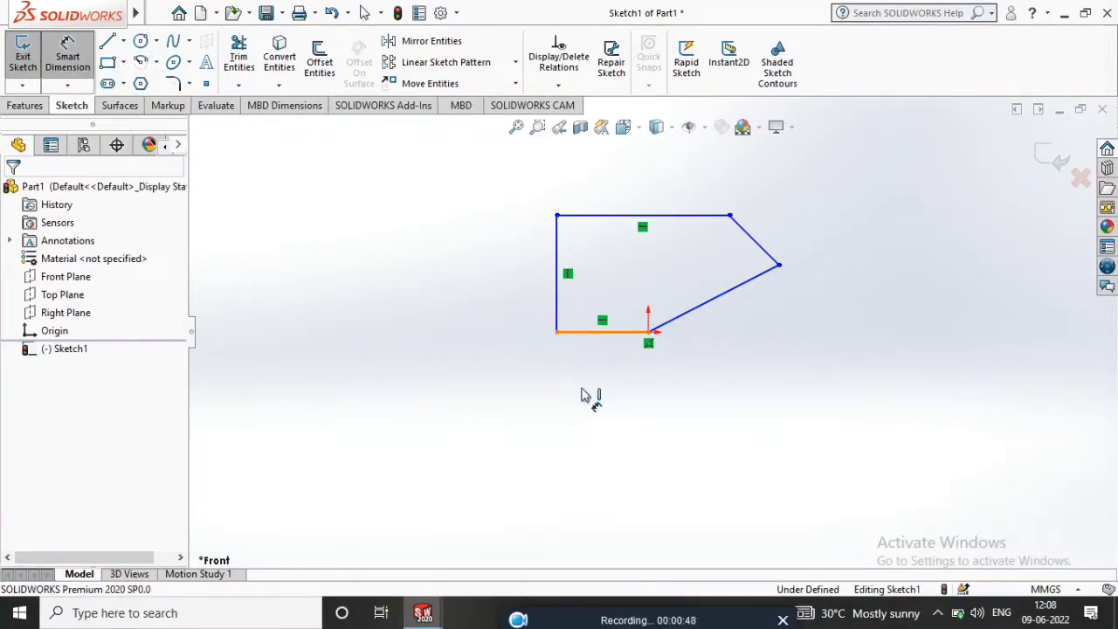
left_click(592, 409)
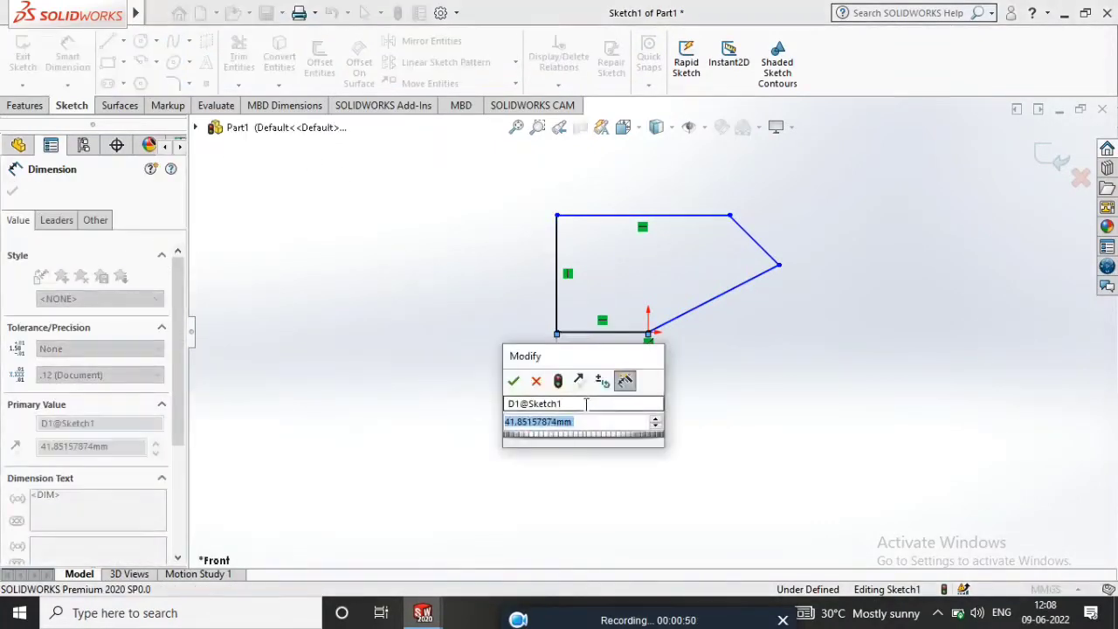
type("520")
key("Return")
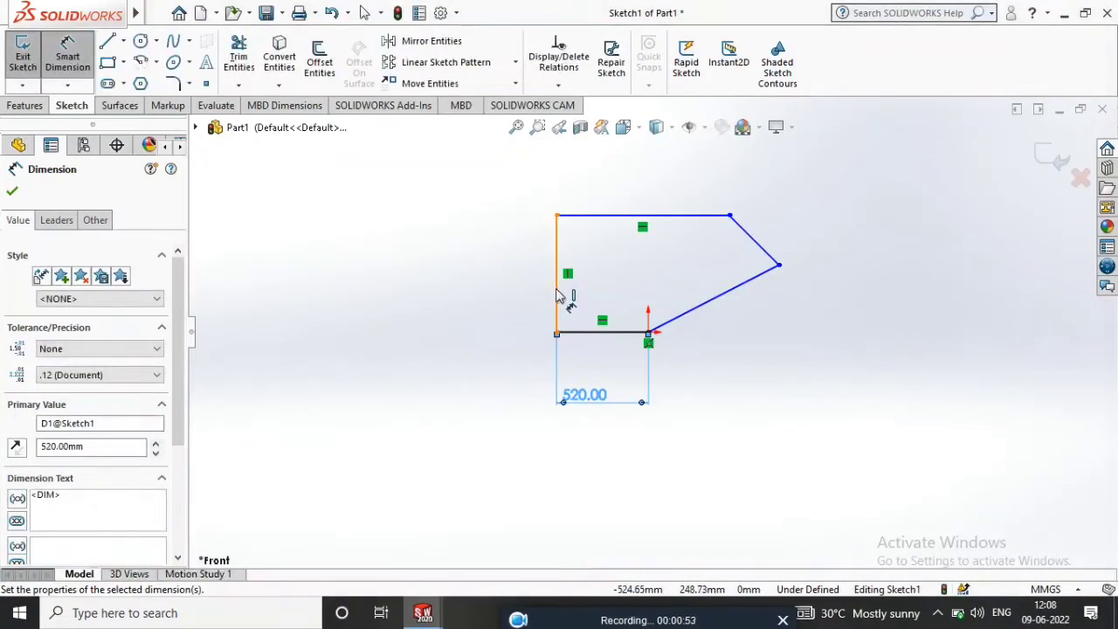
Dimension the profile's vertical side to 600 mm
left_click(557, 295)
left_click(458, 301)
type("6")
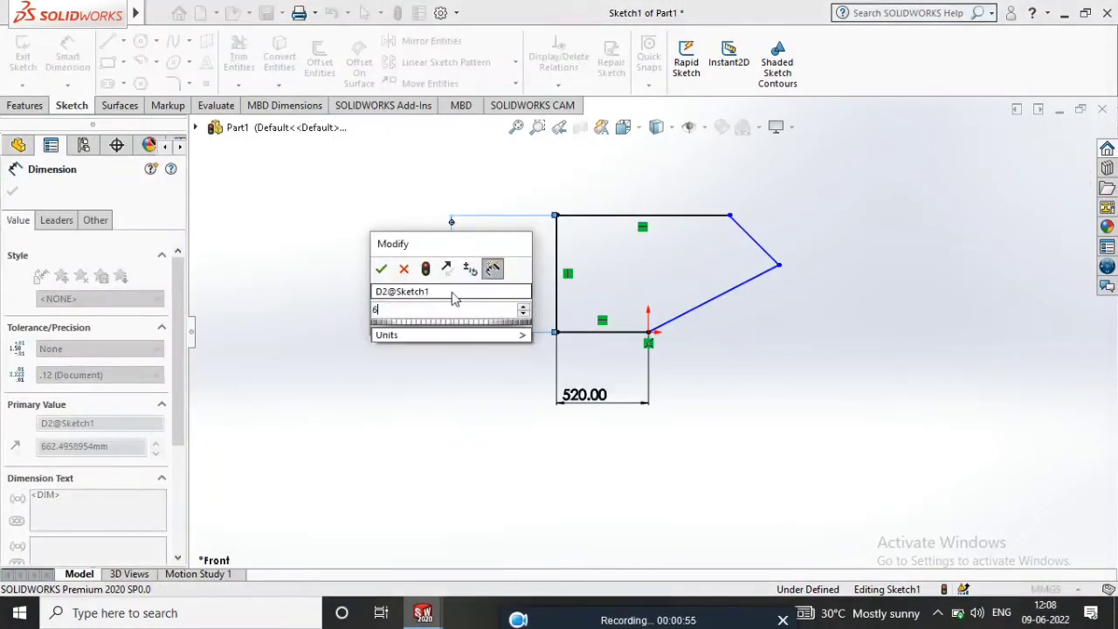
type("00")
key("Return")
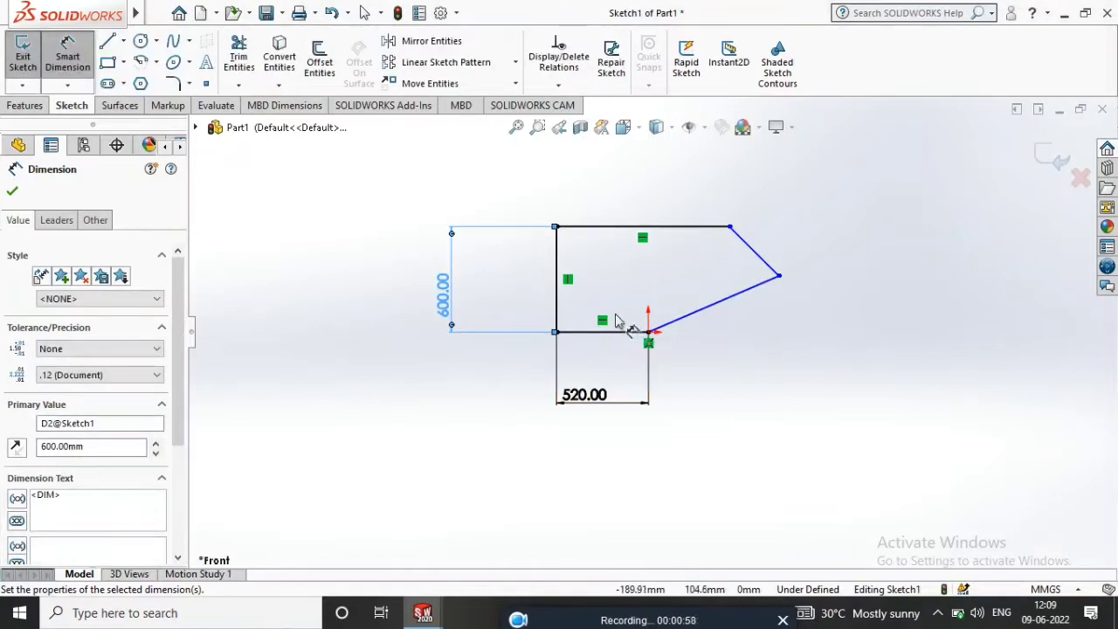
Dimension the profile's top horizontal line to 770 mm
left_click(638, 228)
left_click(633, 208)
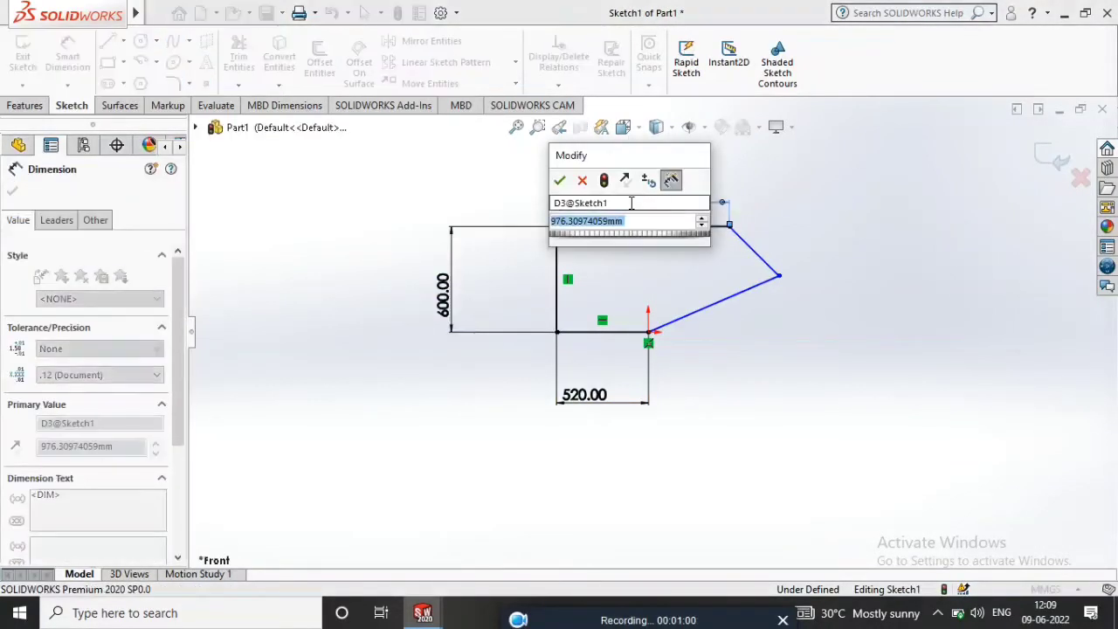
type("77")
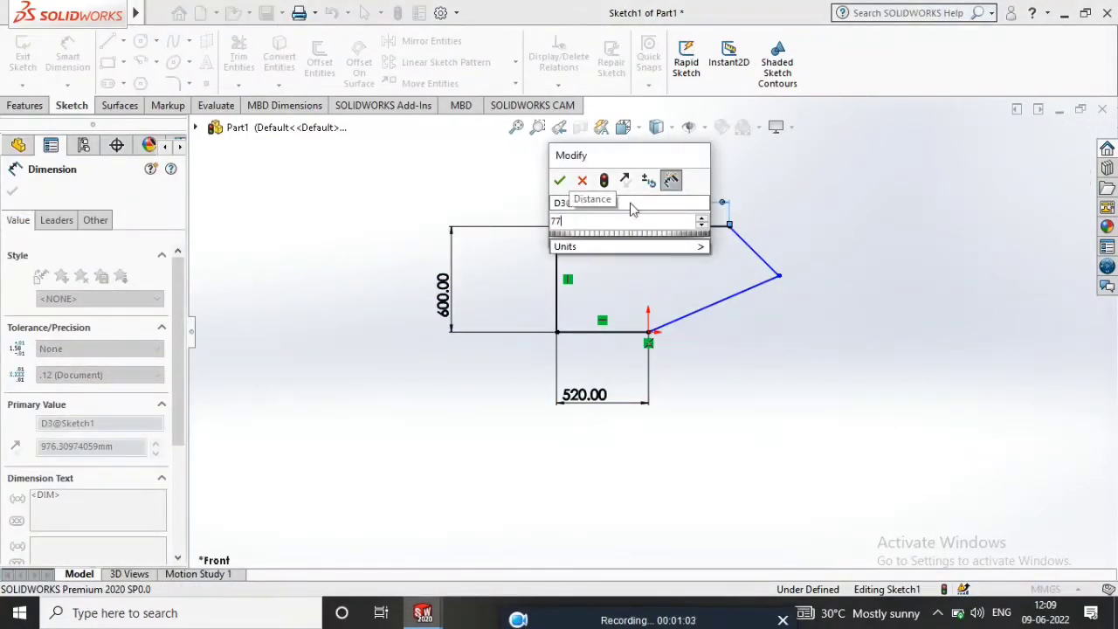
type("0")
key("Return")
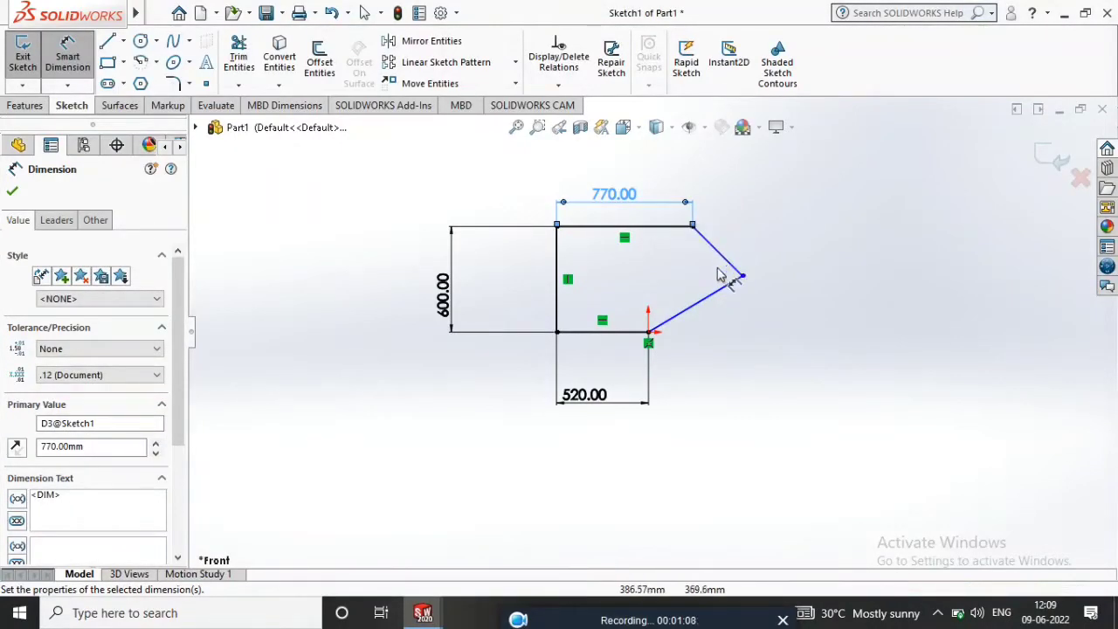
Delete the length dimension of the profile's top horizontal line
left_click(673, 184)
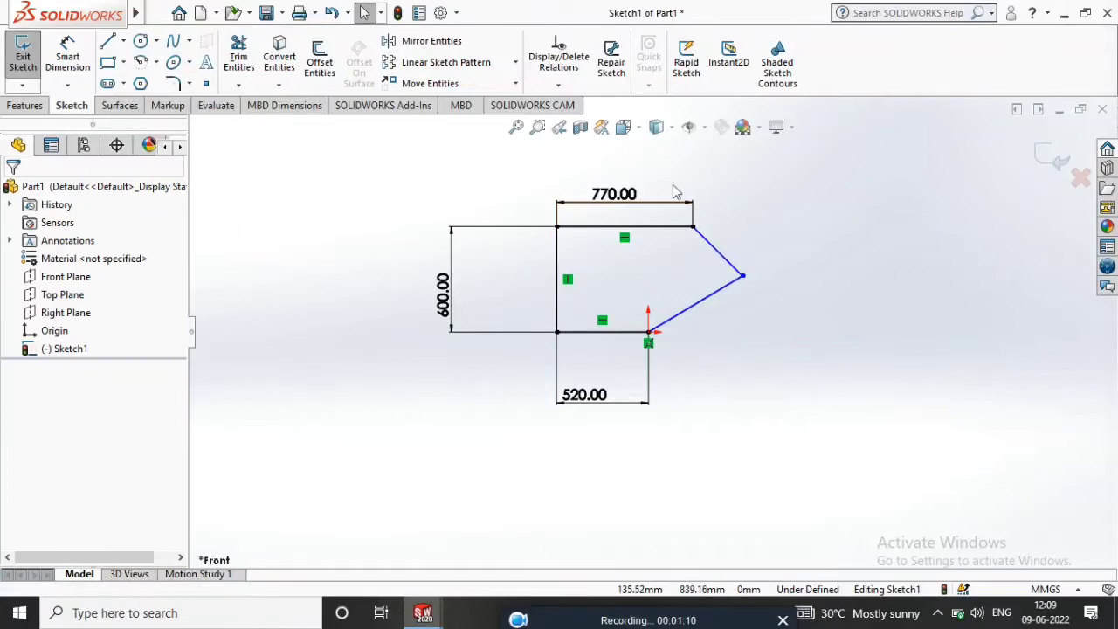
left_click_drag(673, 185, 623, 202)
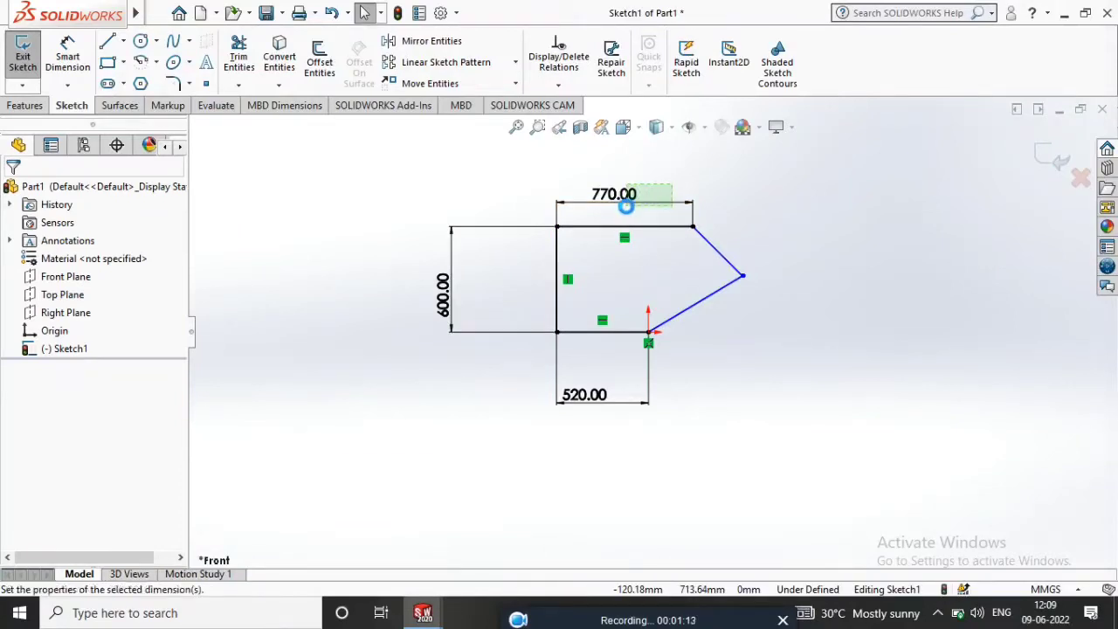
key("Delete")
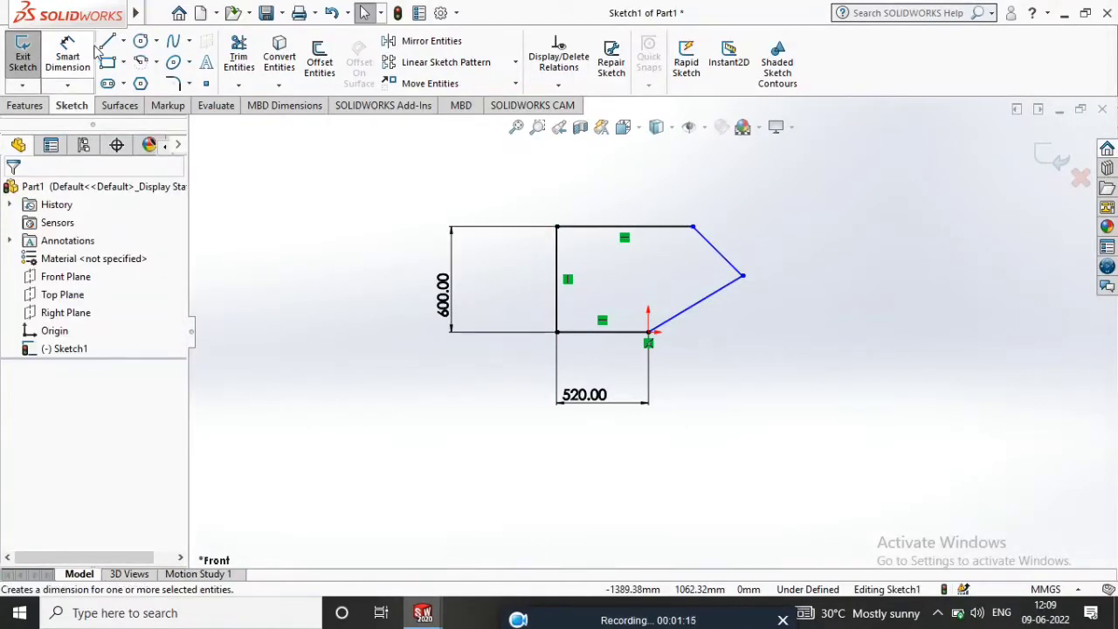
Dimension the vertical height of the upper slanted line to 300 mm
left_click(732, 254)
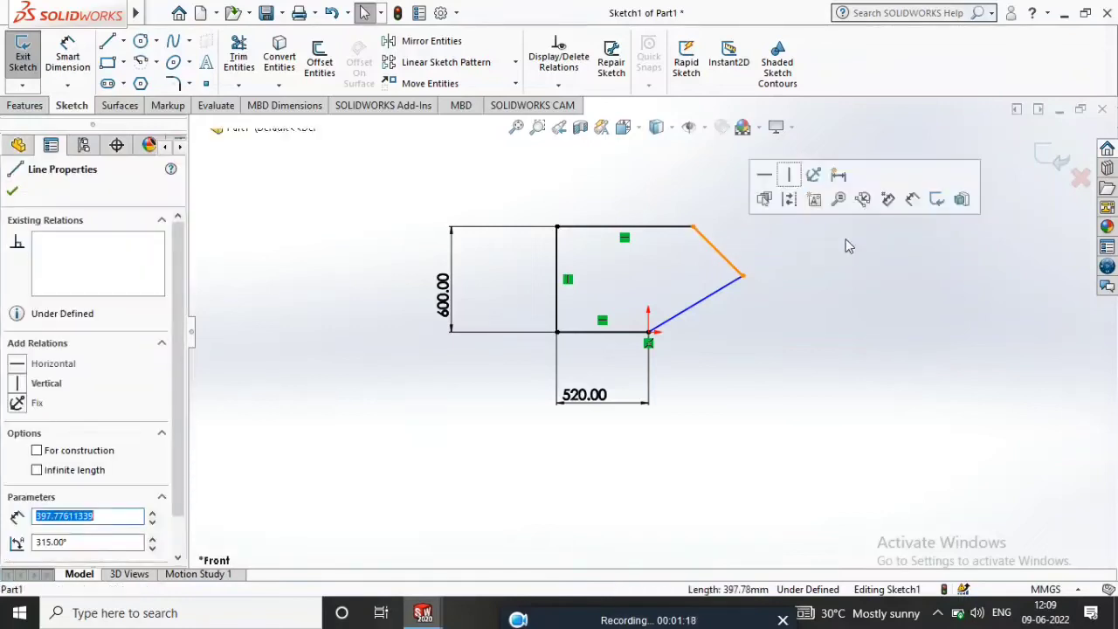
key("Escape")
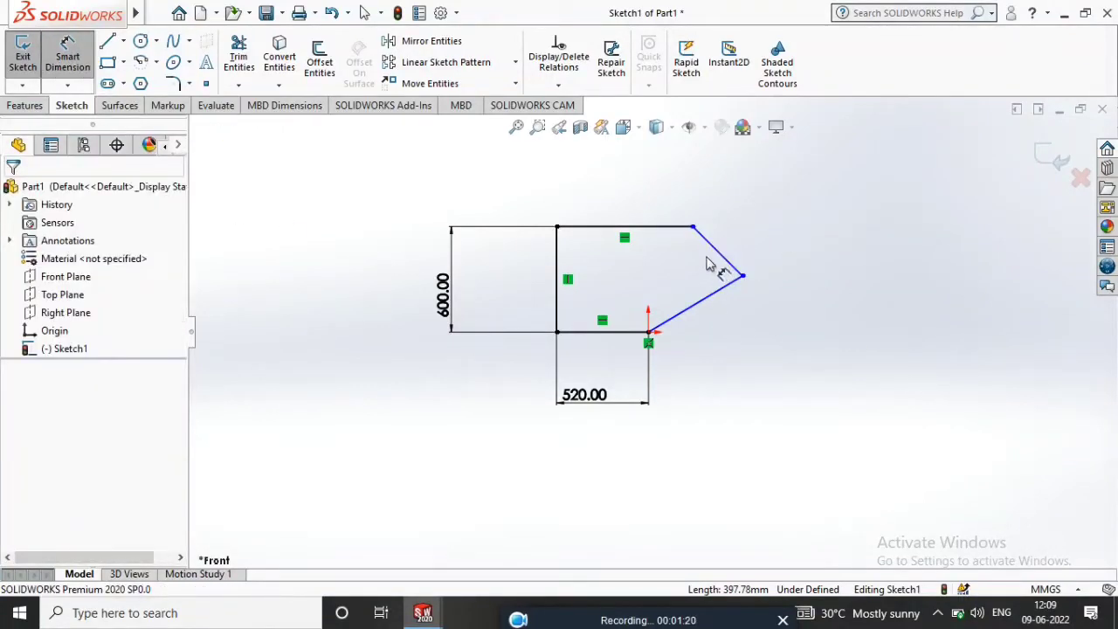
left_click(718, 252)
left_click(805, 249)
type("300")
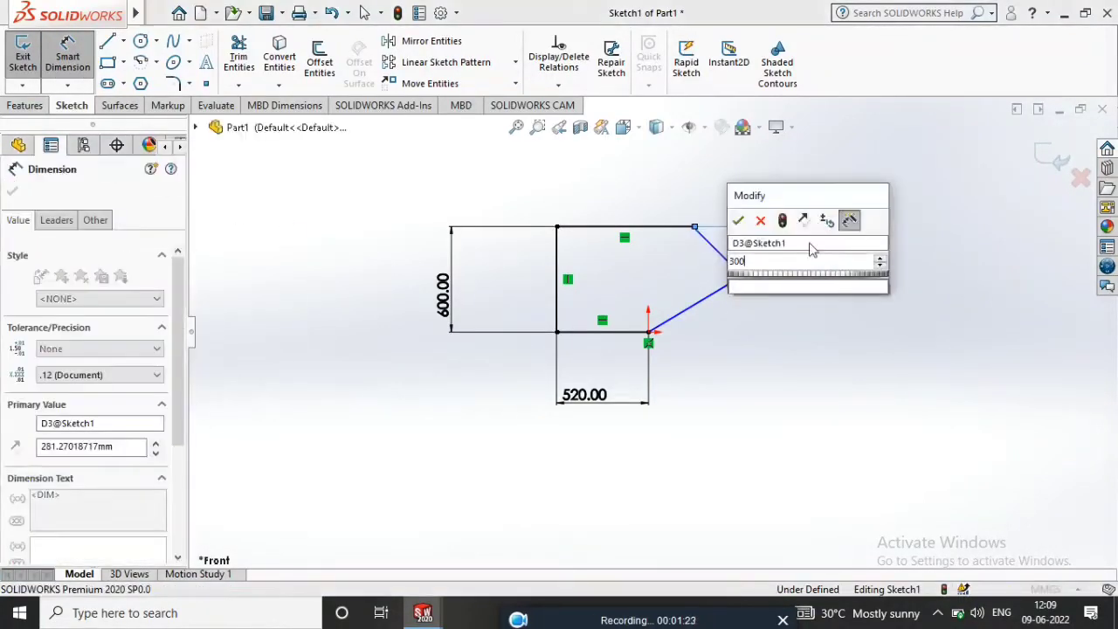
key("Return")
Dimension the horizontal width of the upper slanted line to 300 mm
left_click(719, 252)
left_click(717, 199)
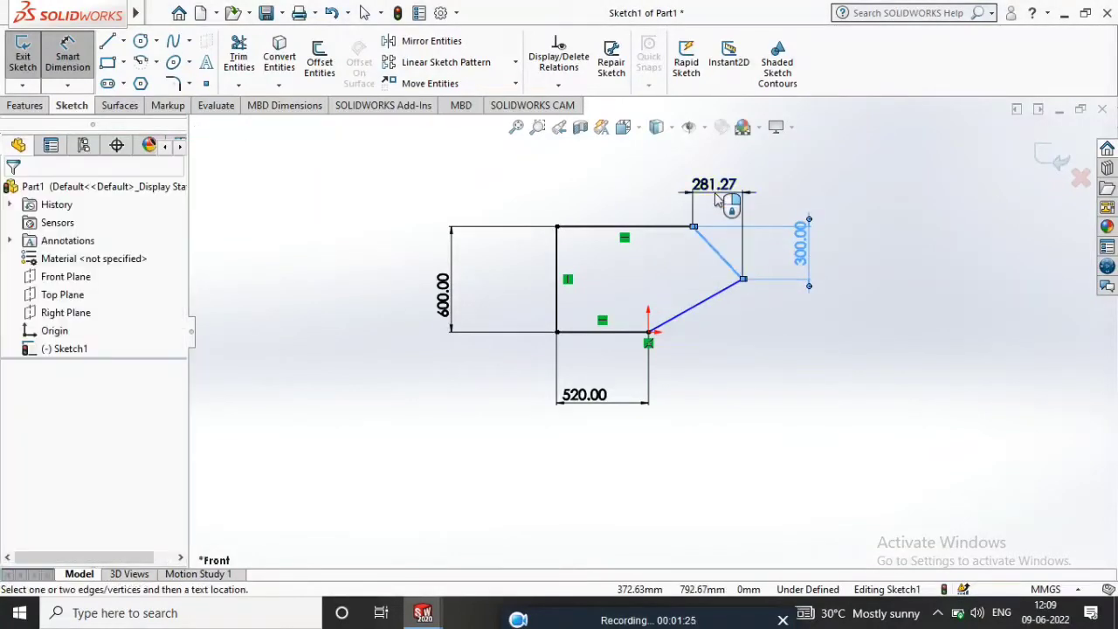
type("300")
key("Return")
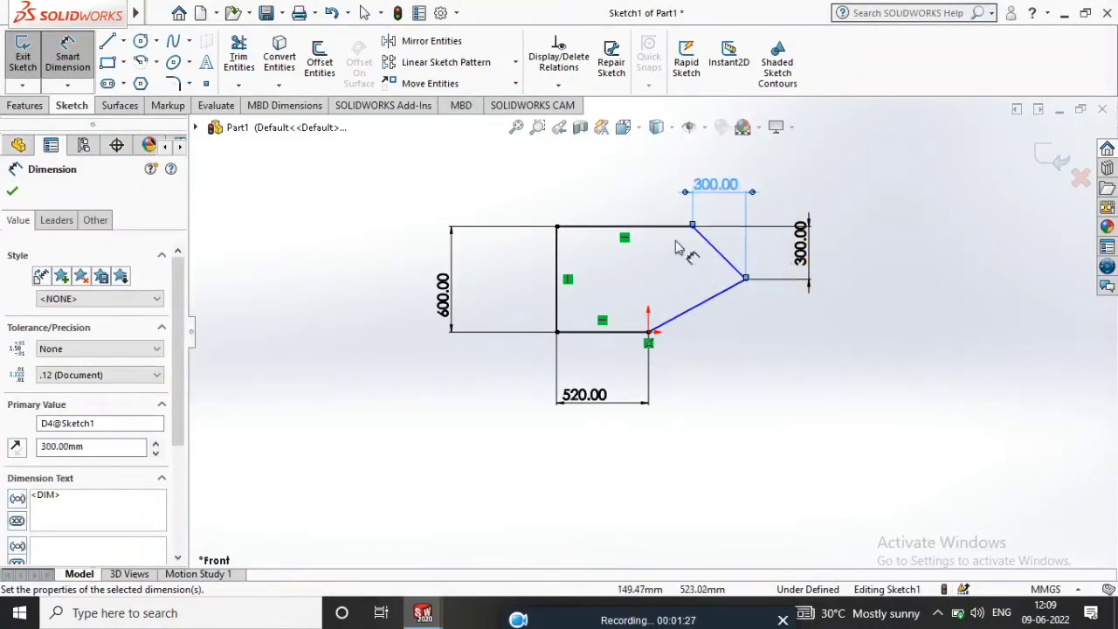
Dimension the overall horizontal distance from the profile's vertical side to its pointed vertex
left_click(556, 249)
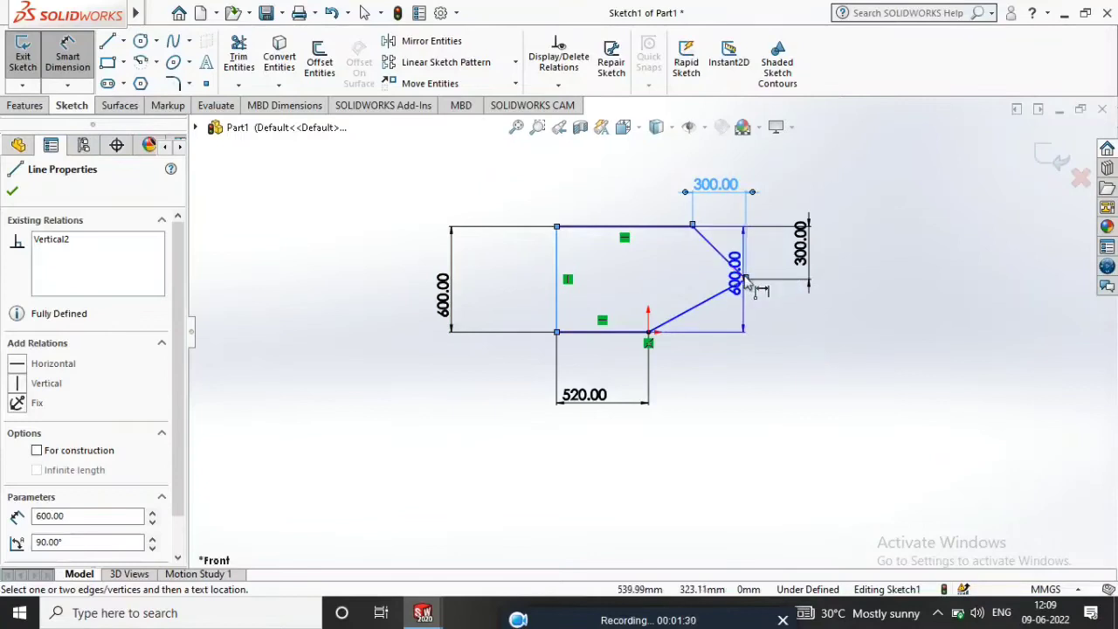
left_click(746, 278)
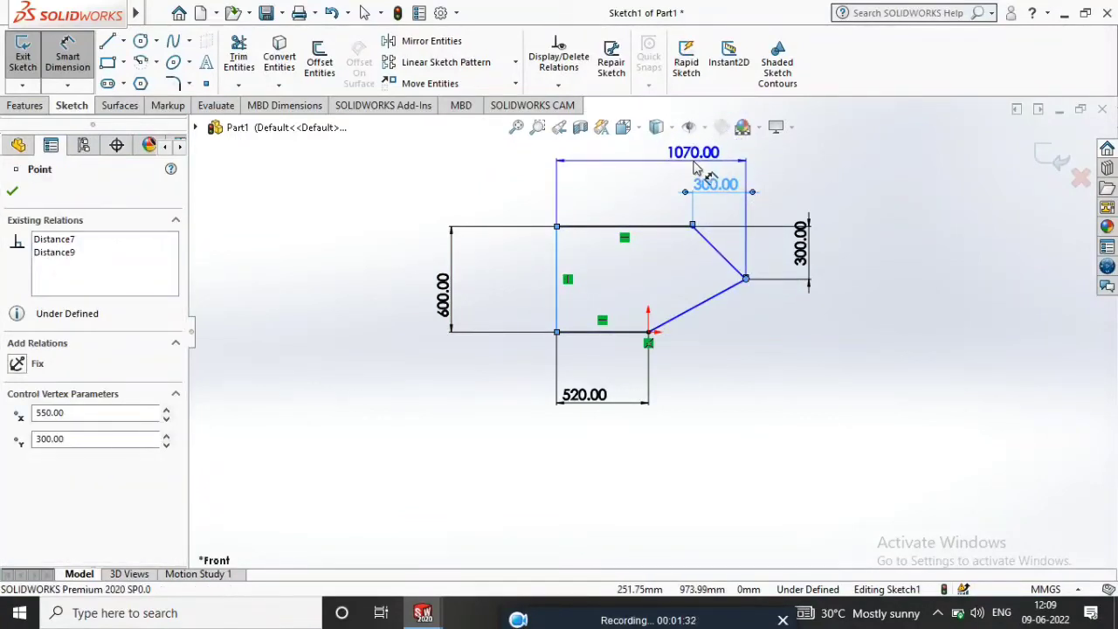
left_click(690, 154)
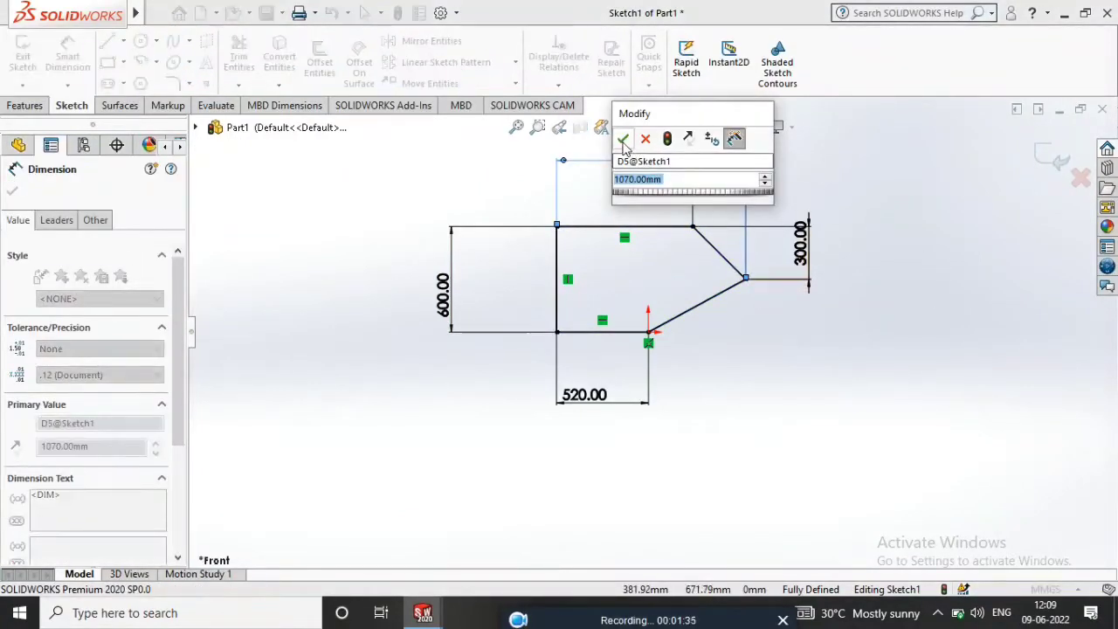
left_click(623, 140)
scroll(752, 367, "up", 2)
scroll(681, 346, "down", 1)
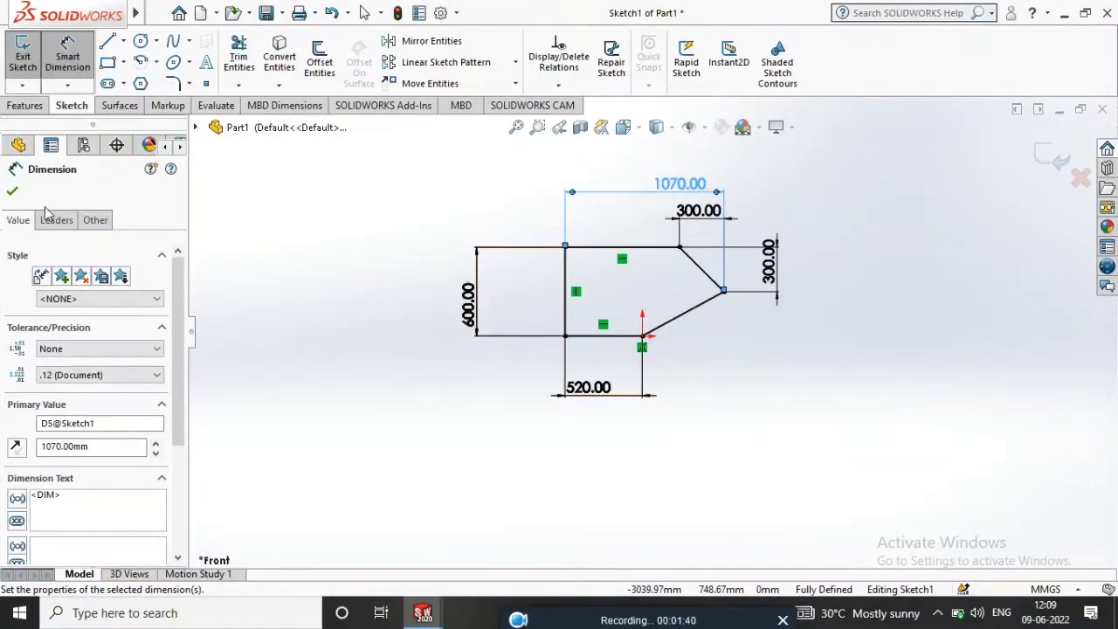
left_click(11, 193)
left_click(25, 104)
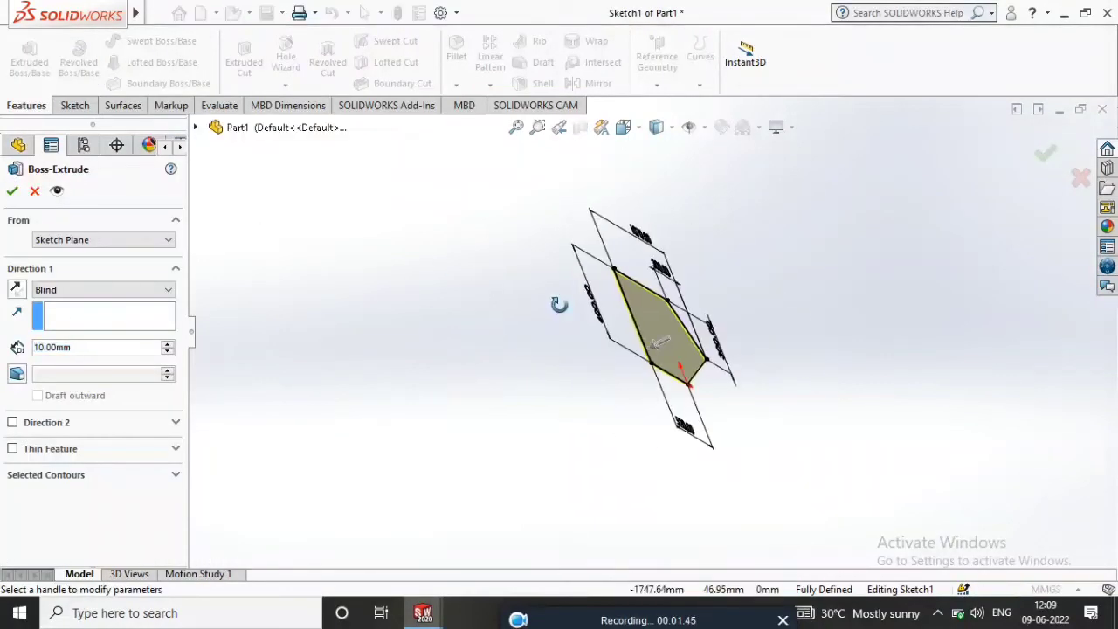
left_click(15, 289)
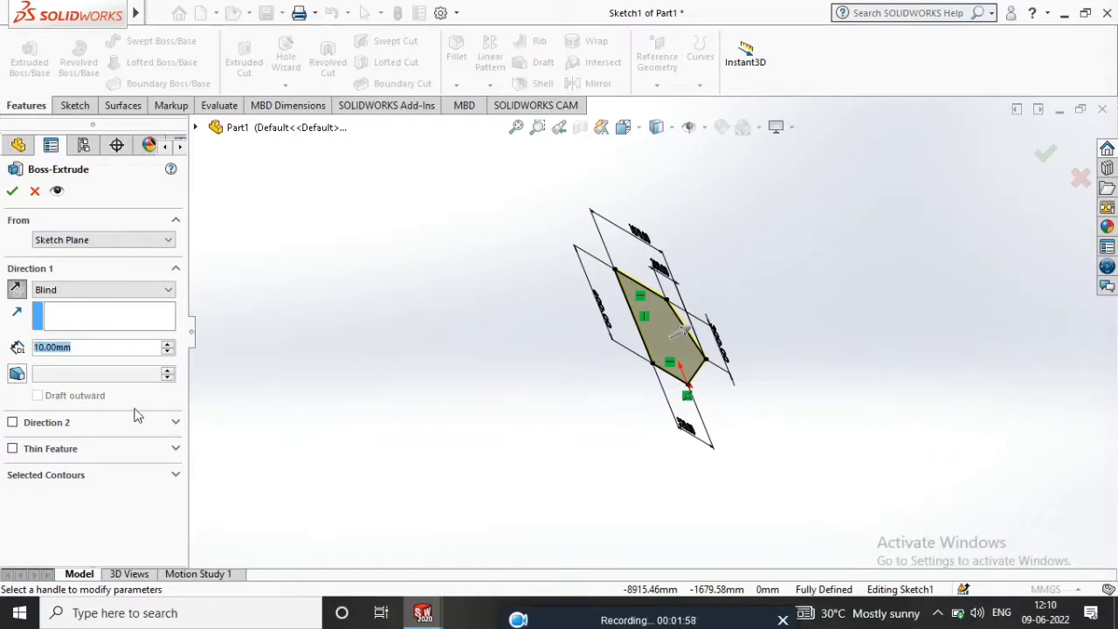
left_click(34, 191)
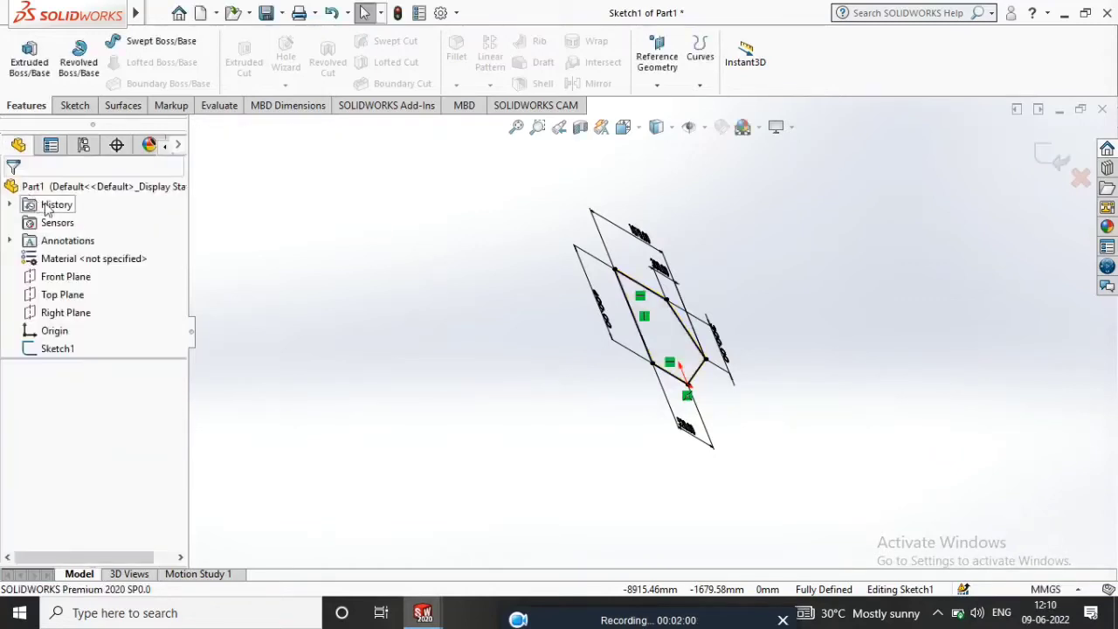
Chamfer the profile's upper corner at the vertical side with unequal distances of 140 mm vertically and 160 mm horizontally
key("ctrl+8")
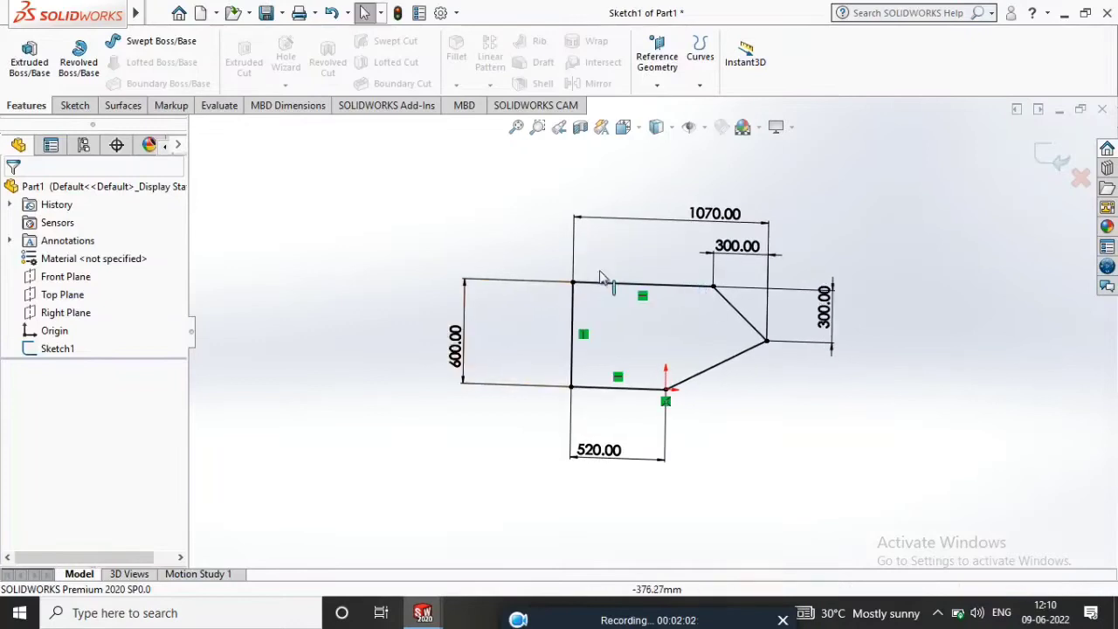
left_click(71, 109)
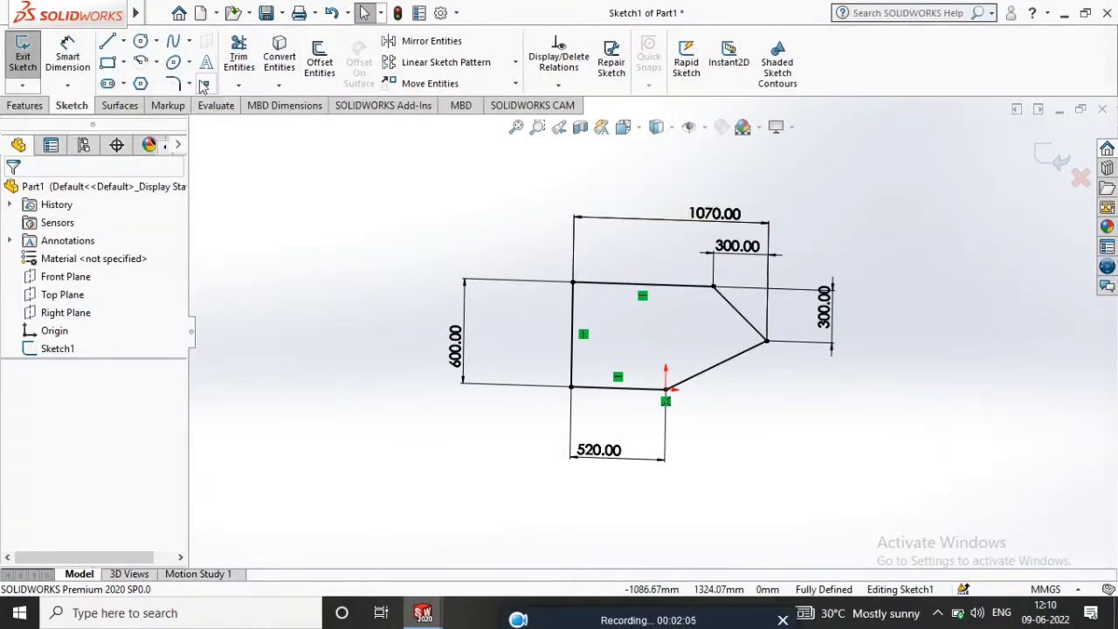
left_click(194, 84)
left_click(205, 123)
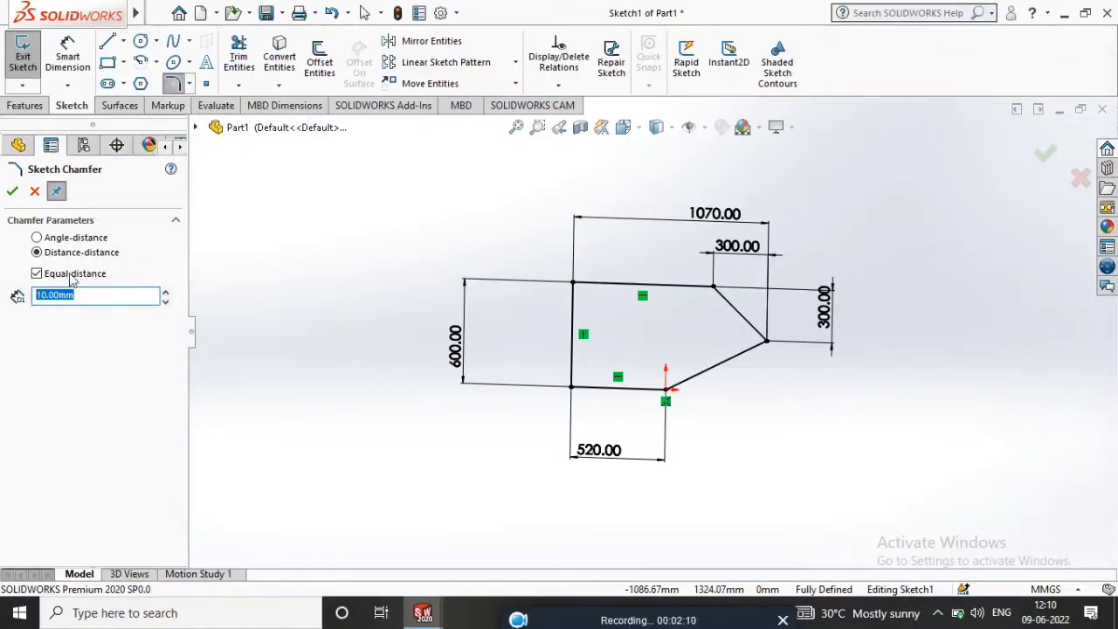
left_click(36, 275)
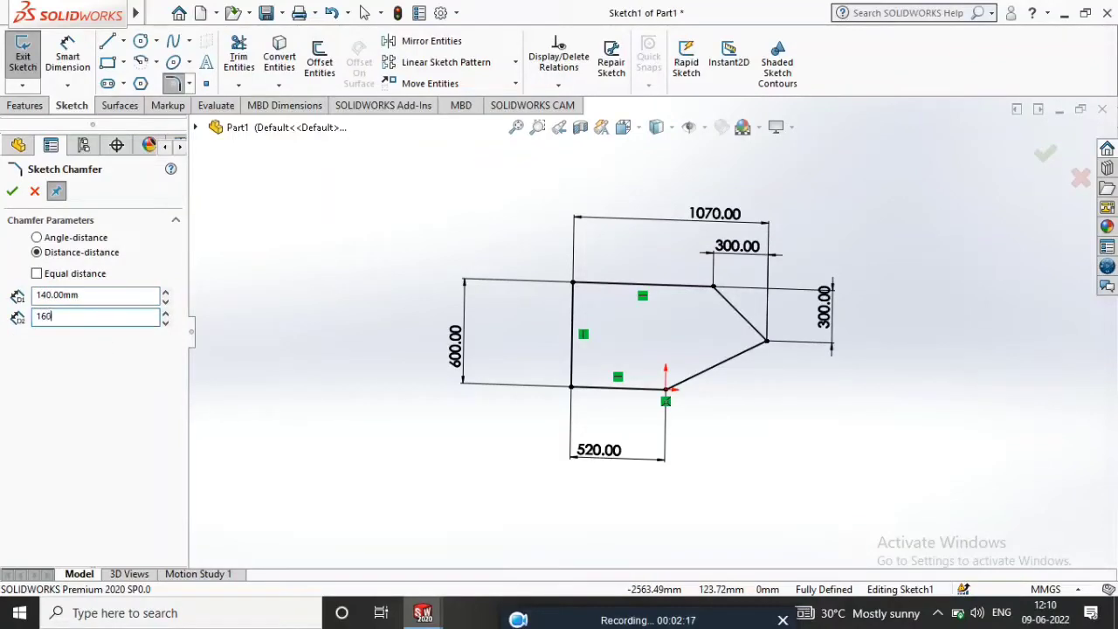
key("alt+e")
left_click(573, 284)
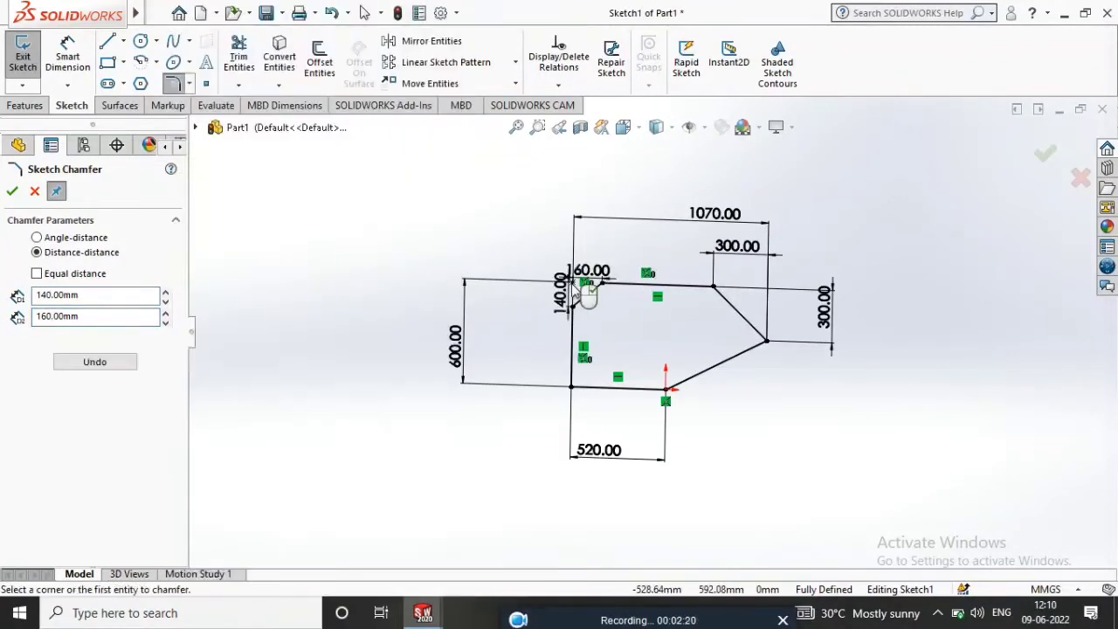
left_click(12, 192)
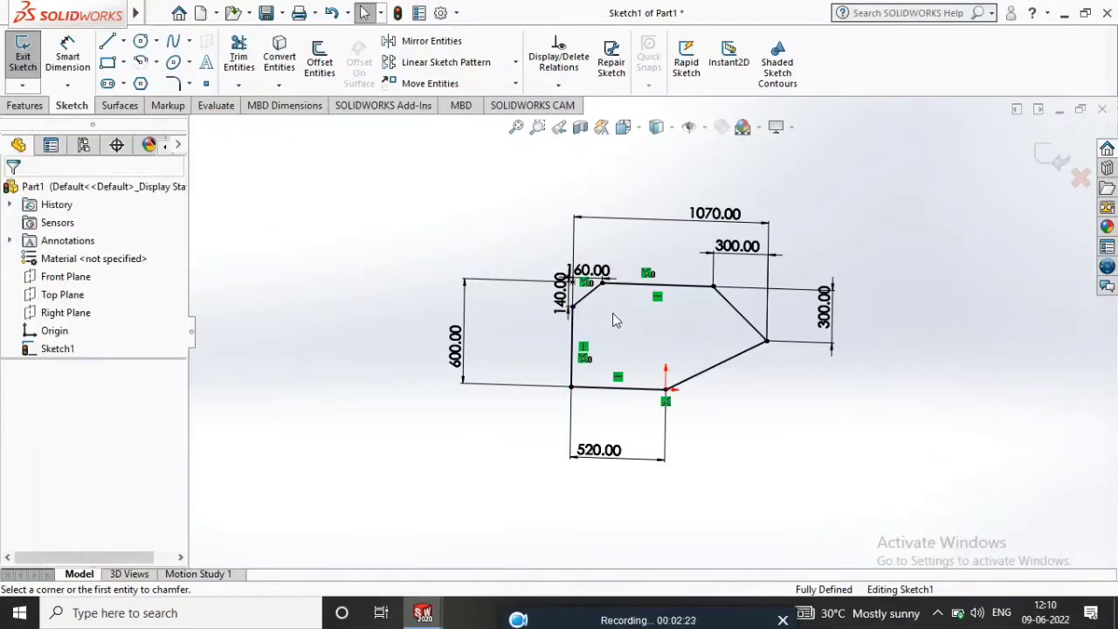
Extrude the chamfered profile blind to a depth of 360 mm
middle_click_drag(612, 313, 565, 303)
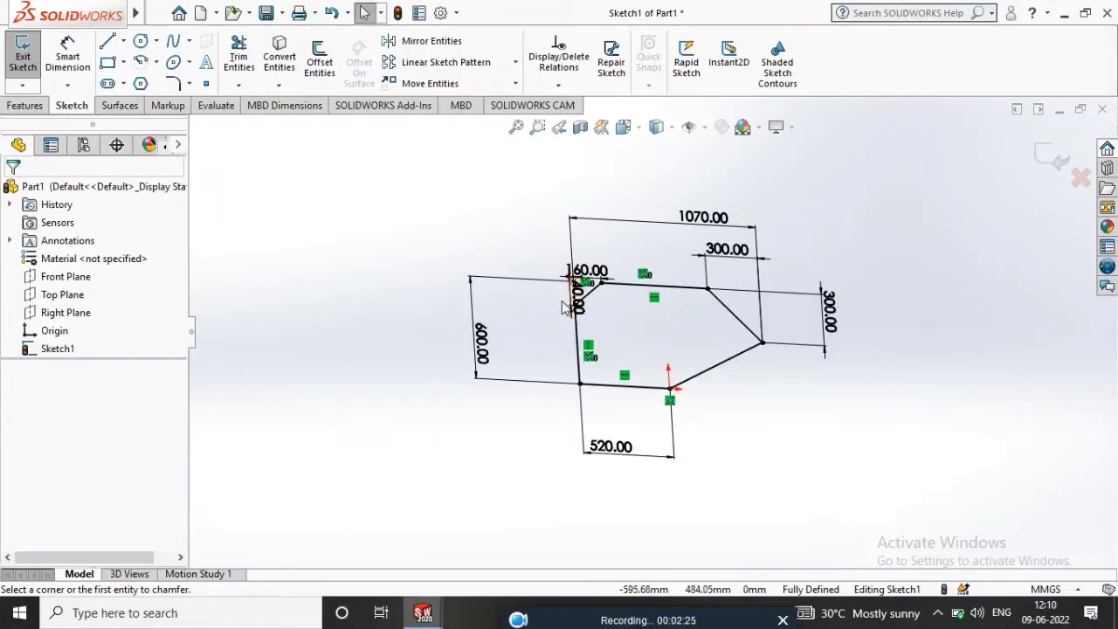
left_click(35, 108)
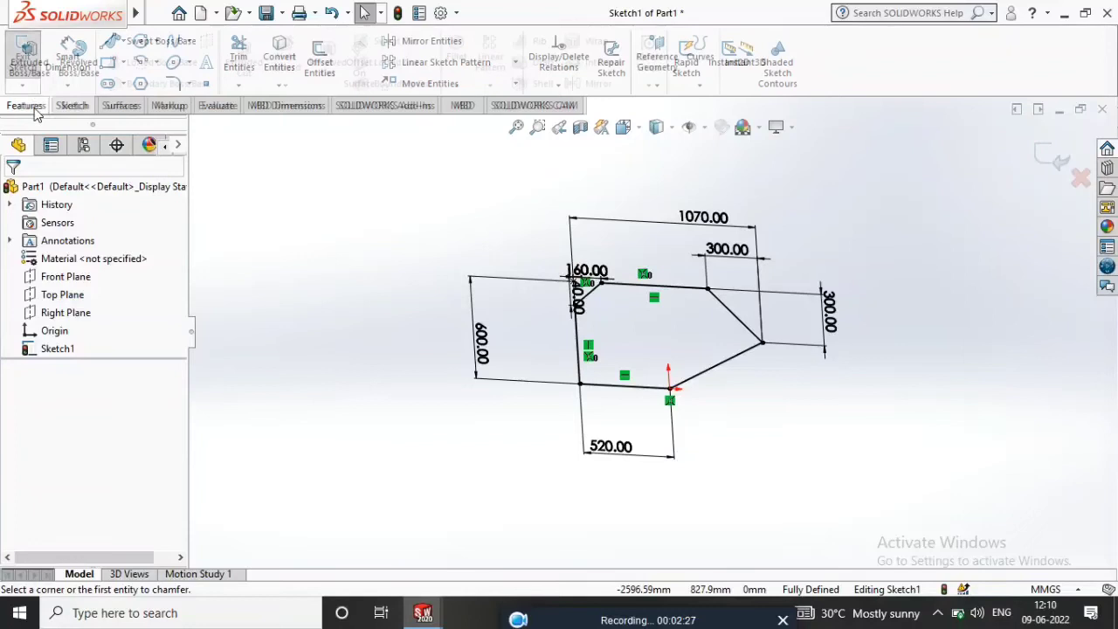
left_click(29, 59)
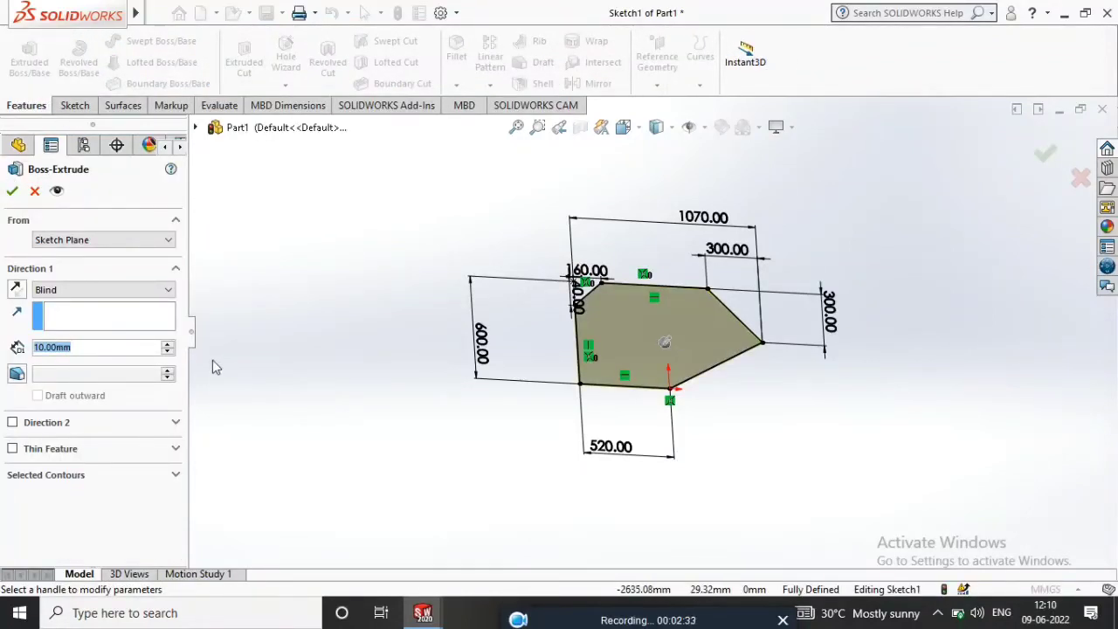
type("360")
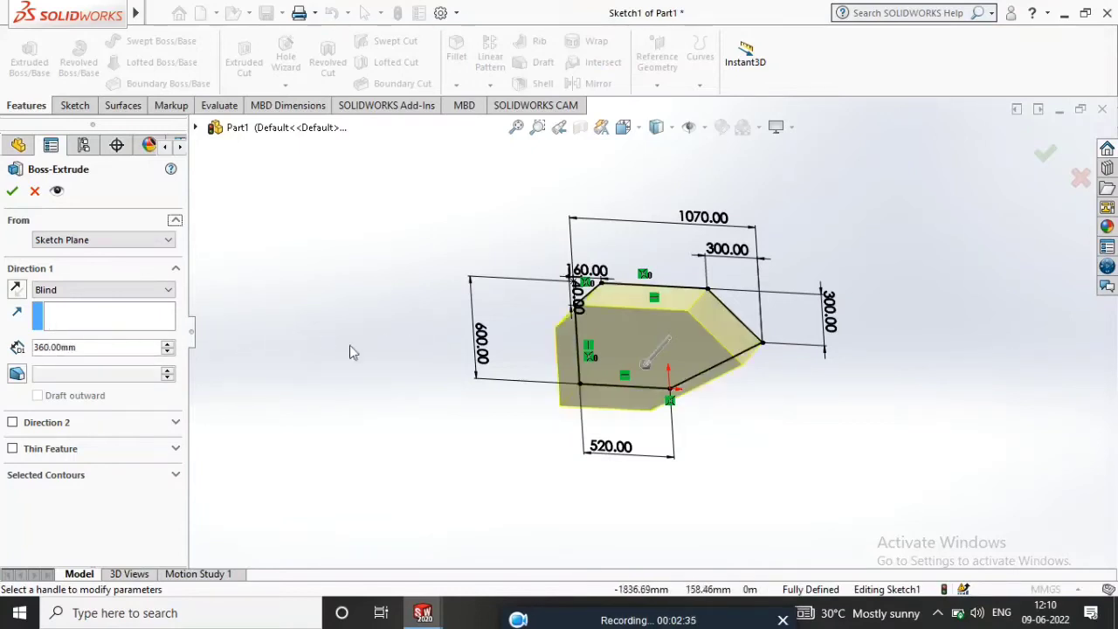
left_click(12, 193)
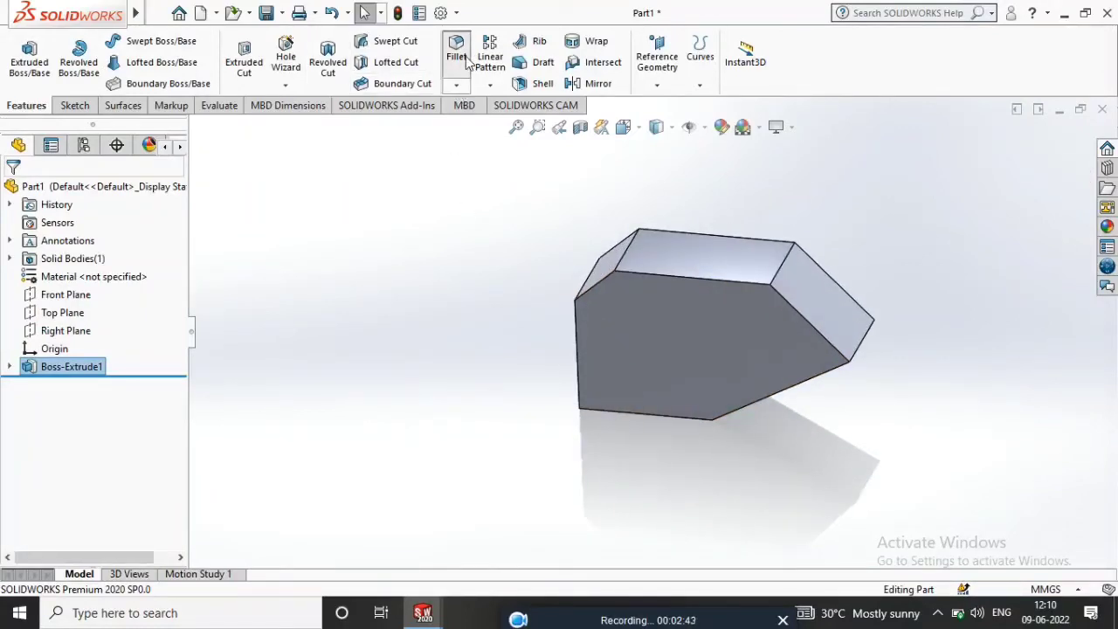
Fillet the two transverse edges bordering the body's flat top face with a 100 mm radius
type("100")
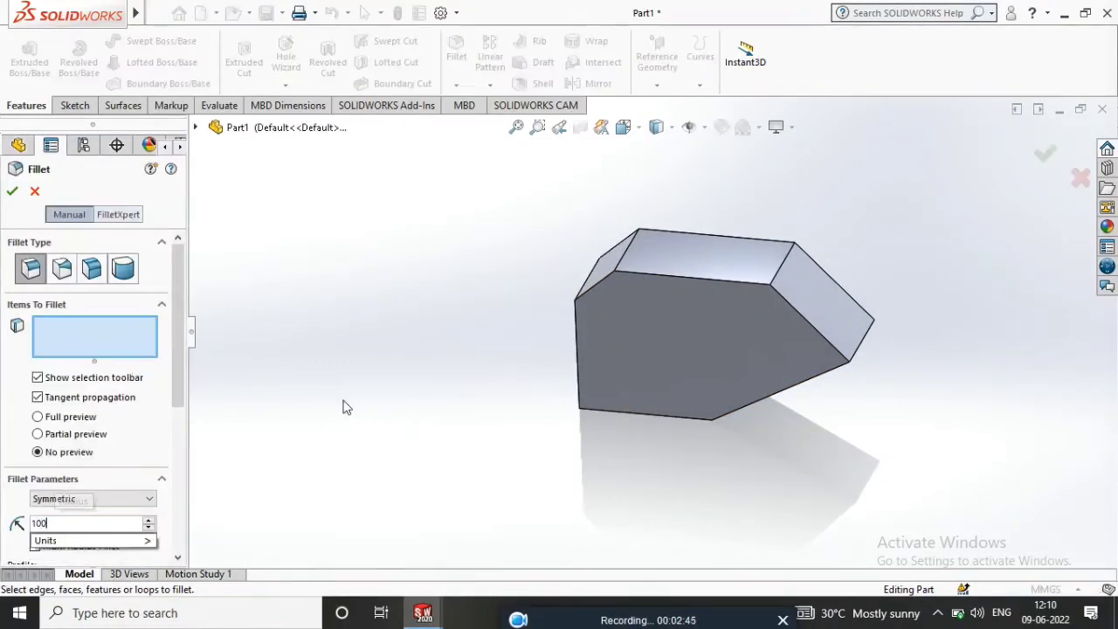
left_click(619, 261)
left_click(784, 271)
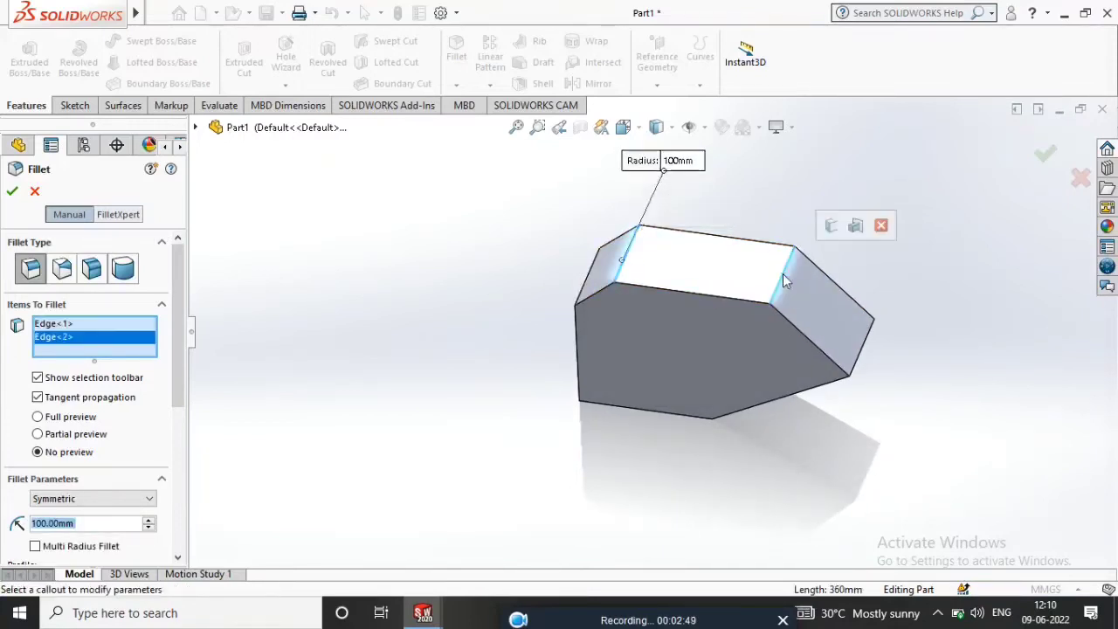
left_click(11, 192)
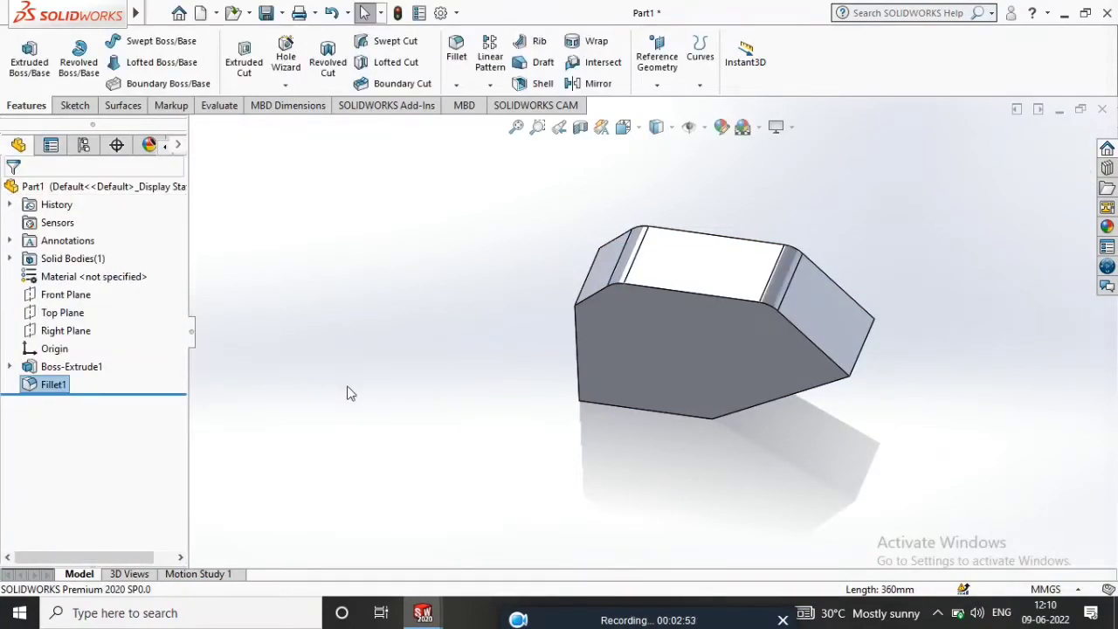
Fillet the upper edge chains of both large side faces and the lower transverse edge of the chamfer face with a 15 mm radius
middle_click_drag(624, 297, 659, 320)
scroll(655, 315, "down", 2)
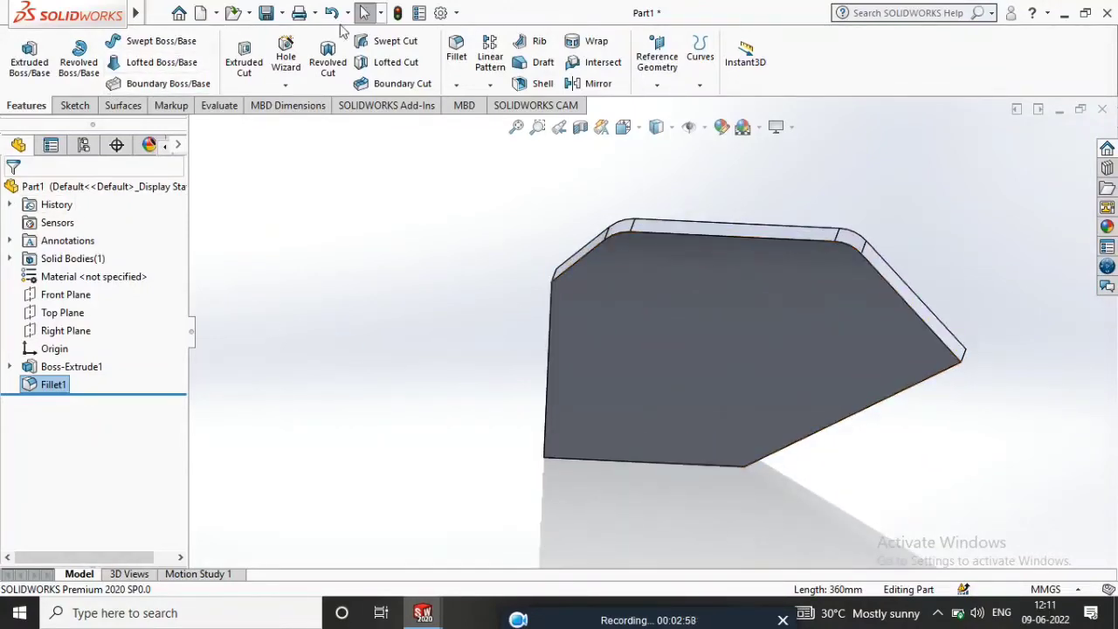
key("Return")
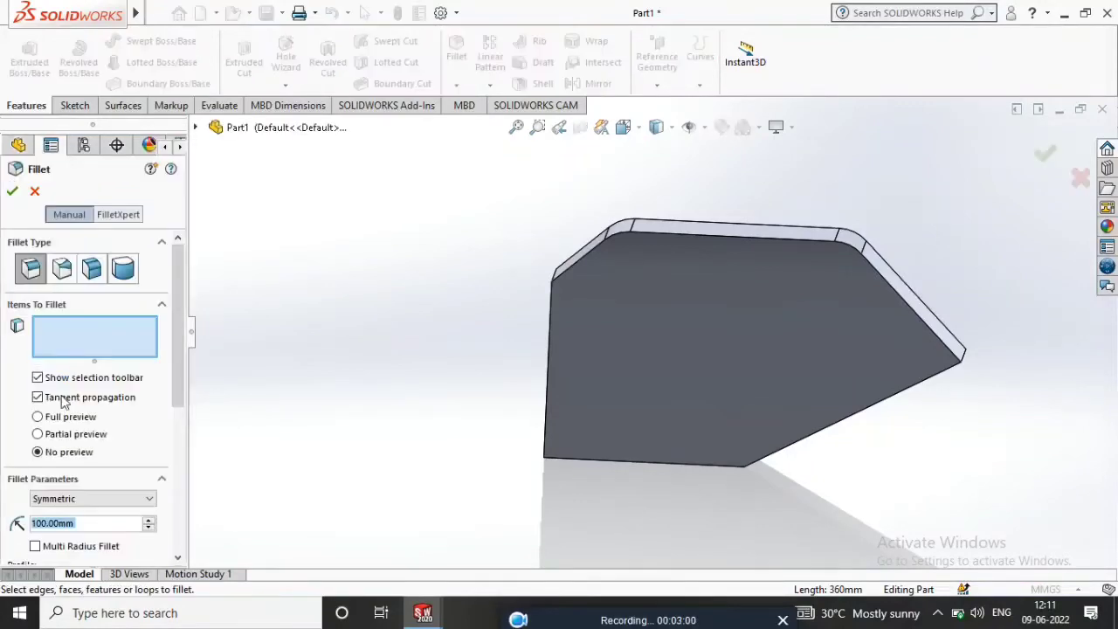
type("15")
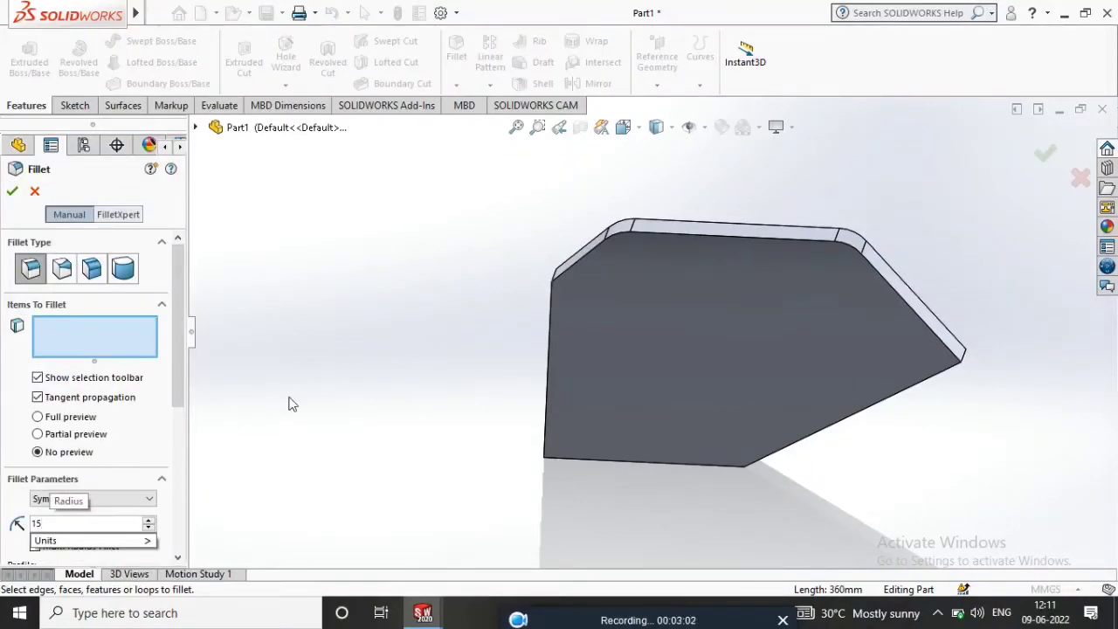
left_click(583, 259)
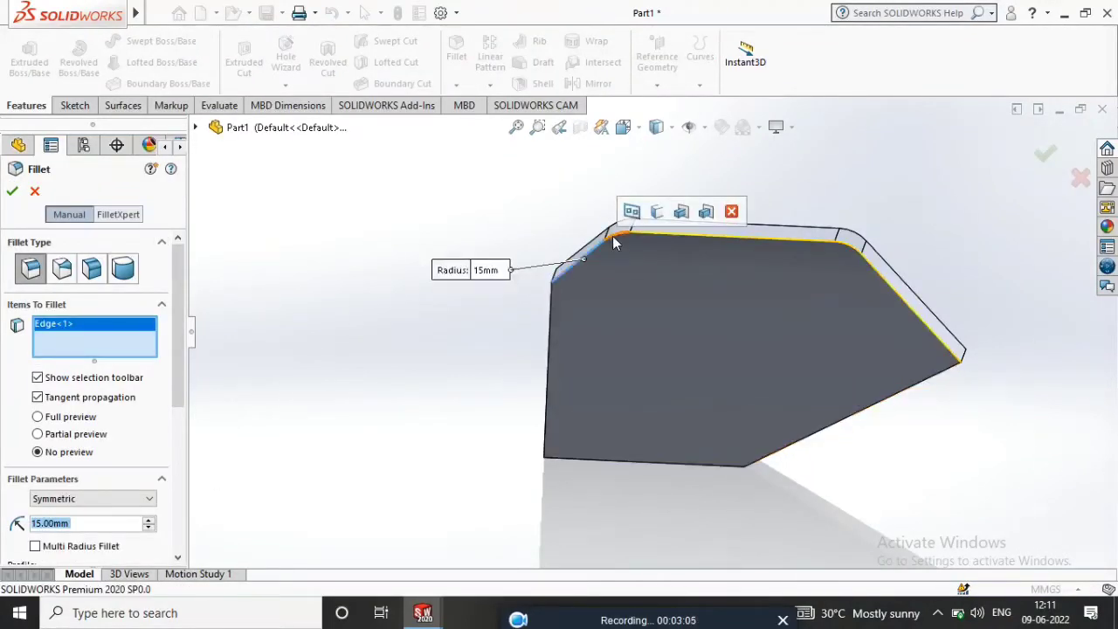
left_click(616, 243)
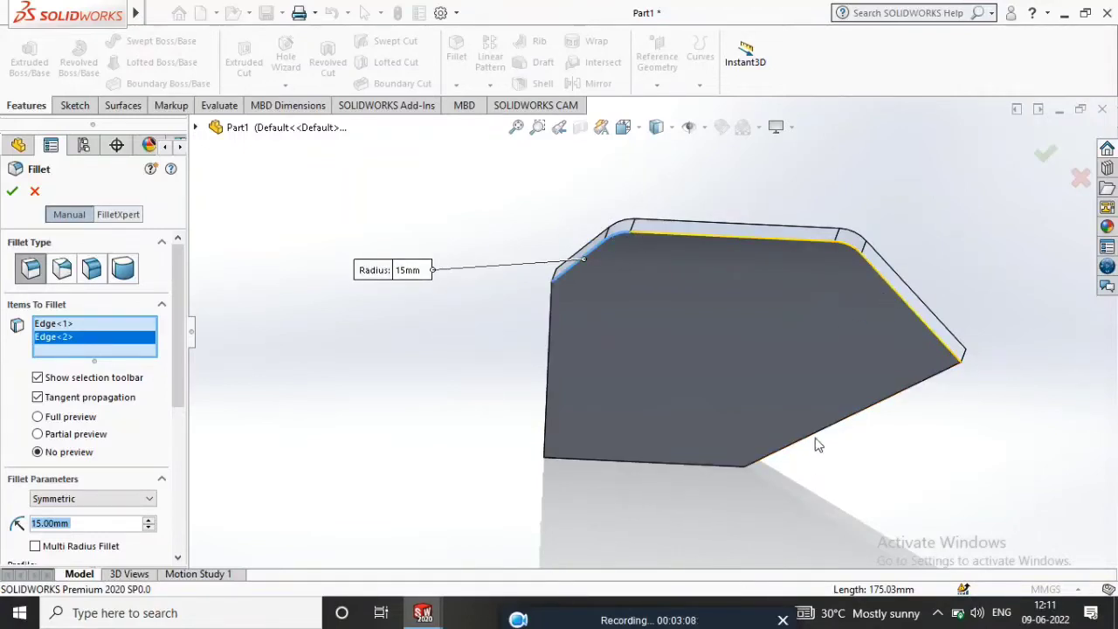
middle_click_drag(817, 445, 654, 568)
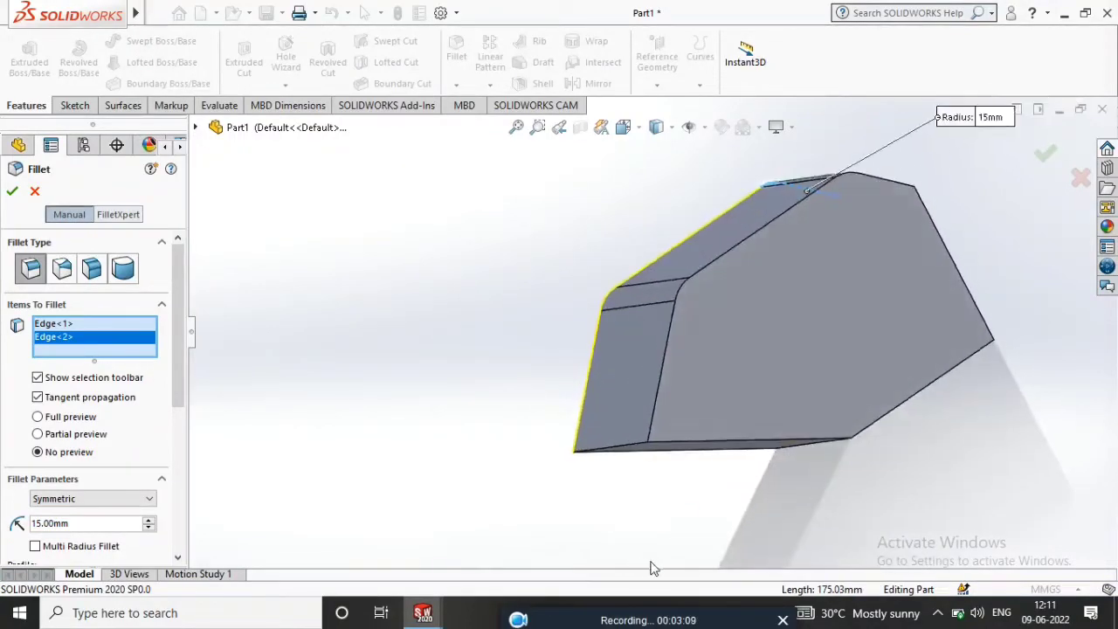
left_click(662, 391)
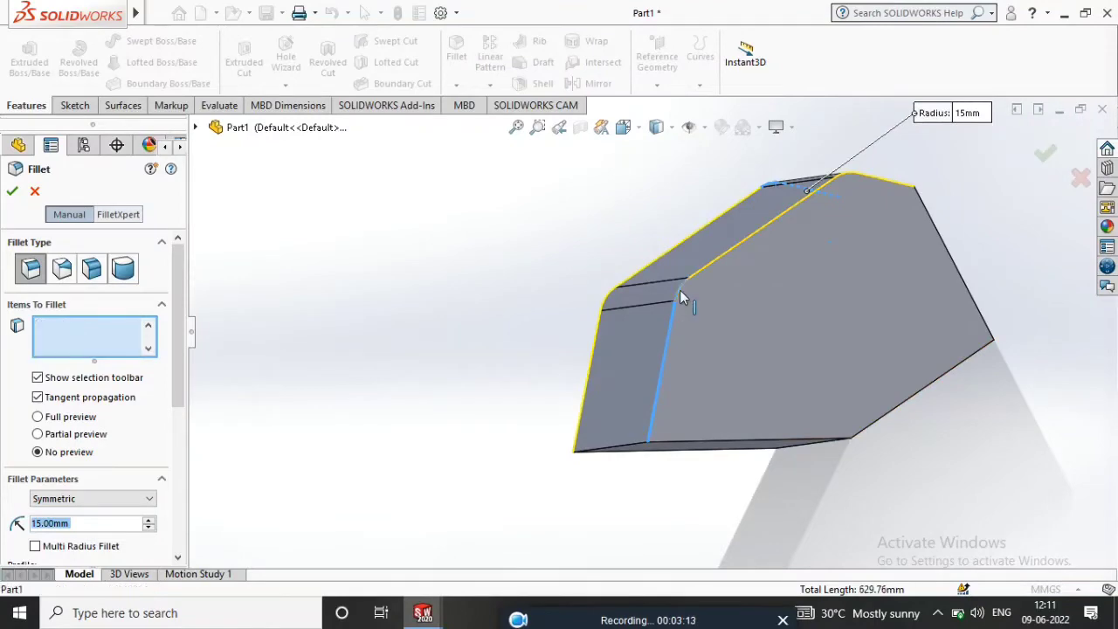
left_click(683, 298)
middle_click_drag(836, 412, 611, 305)
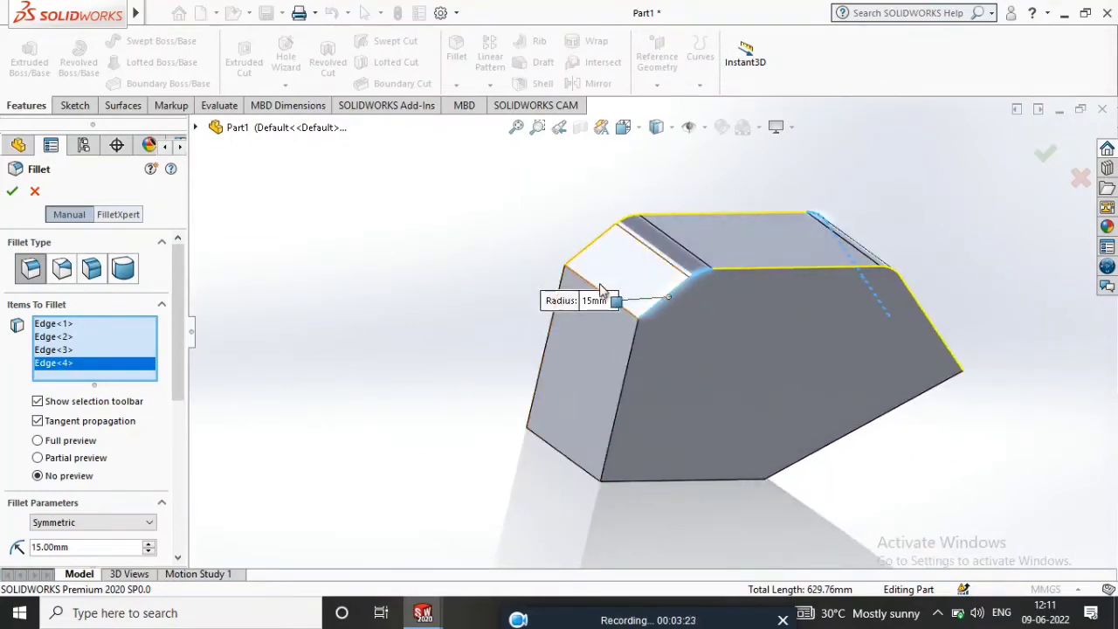
left_click(594, 291)
middle_click_drag(457, 320, 395, 369)
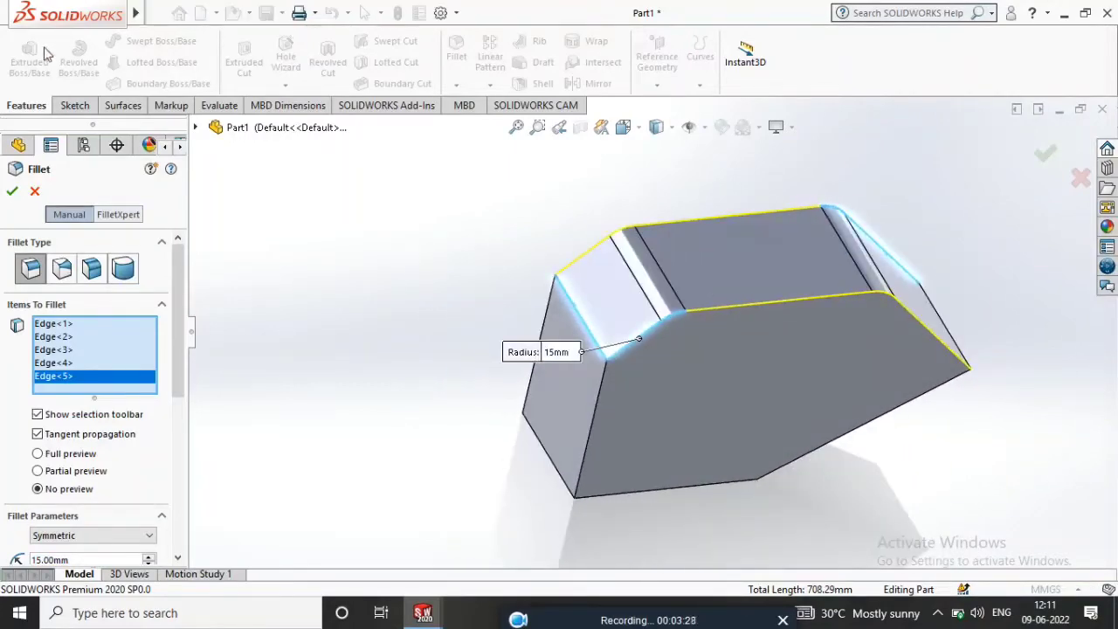
left_click(13, 193)
Try to shell the body to 3 mm thickness, removing the vertical end, bottom, lower slanted and one large side face
middle_click_drag(419, 227, 611, 294)
scroll(588, 262, "down", 3)
scroll(589, 262, "up", 3)
scroll(625, 365, "up", 3)
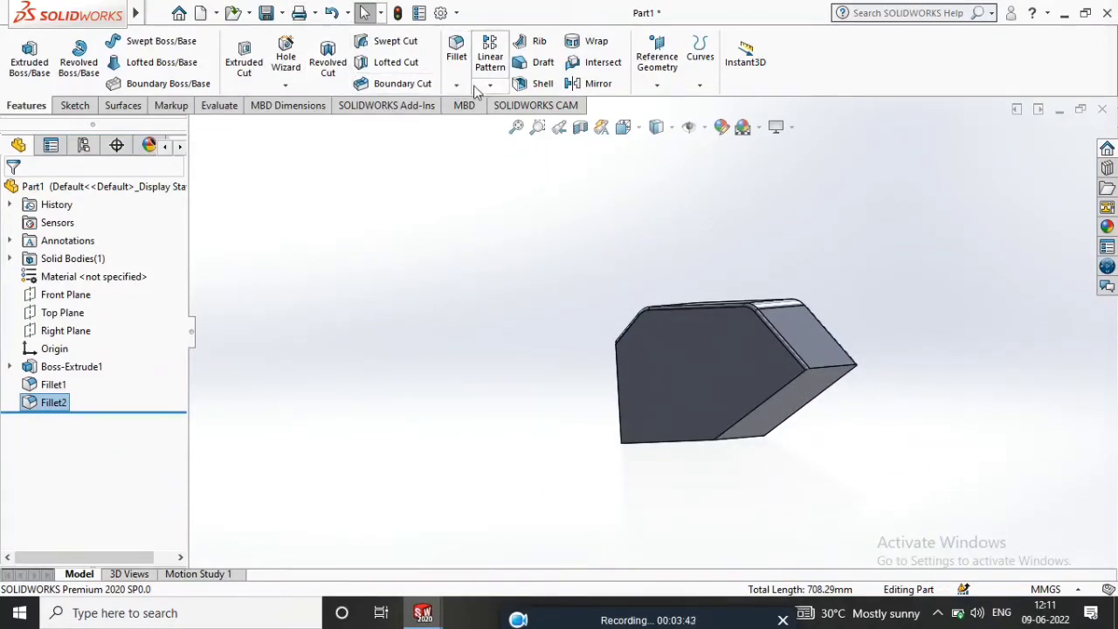
left_click(518, 84)
middle_click_drag(789, 429, 772, 407)
left_click(736, 407)
left_click(772, 450)
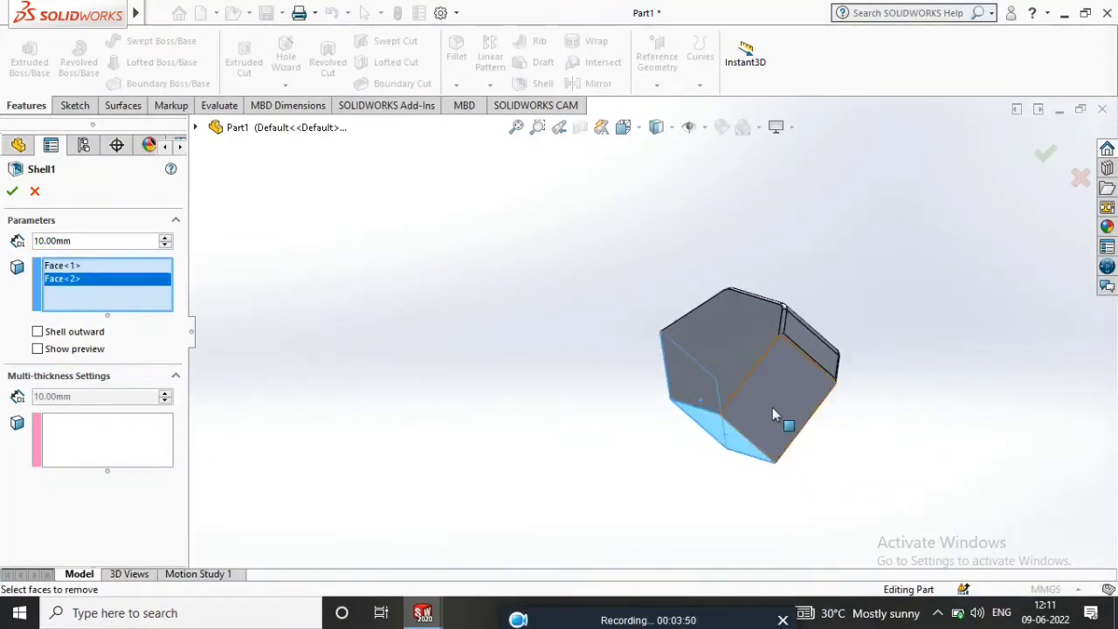
left_click(773, 405)
middle_click_drag(703, 384, 551, 476)
left_click(742, 411)
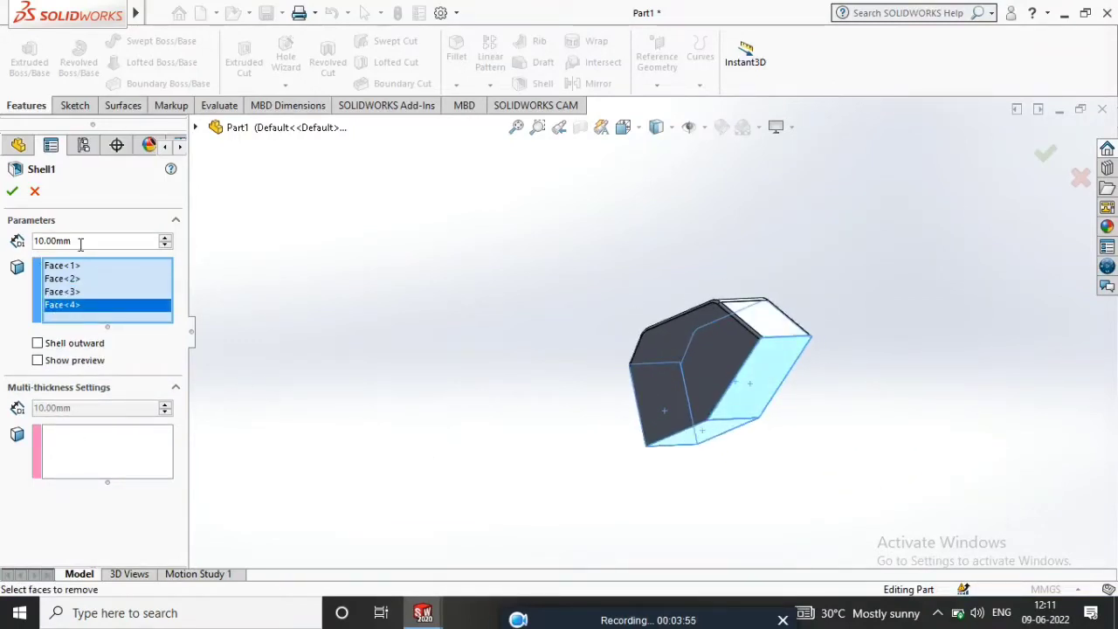
type("3")
key("Return")
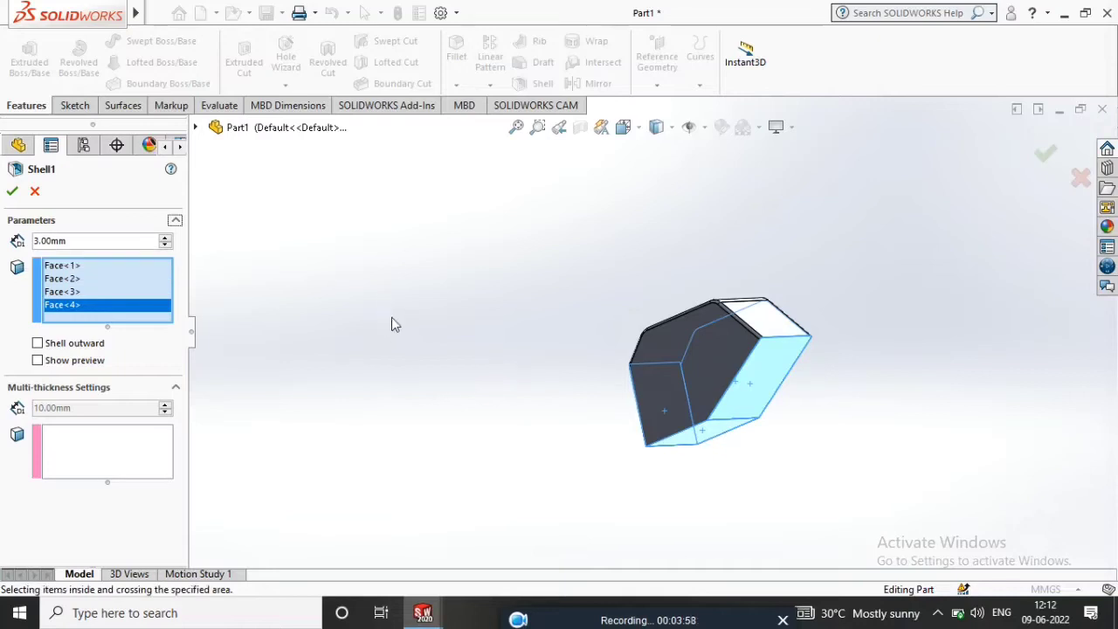
left_click(12, 192)
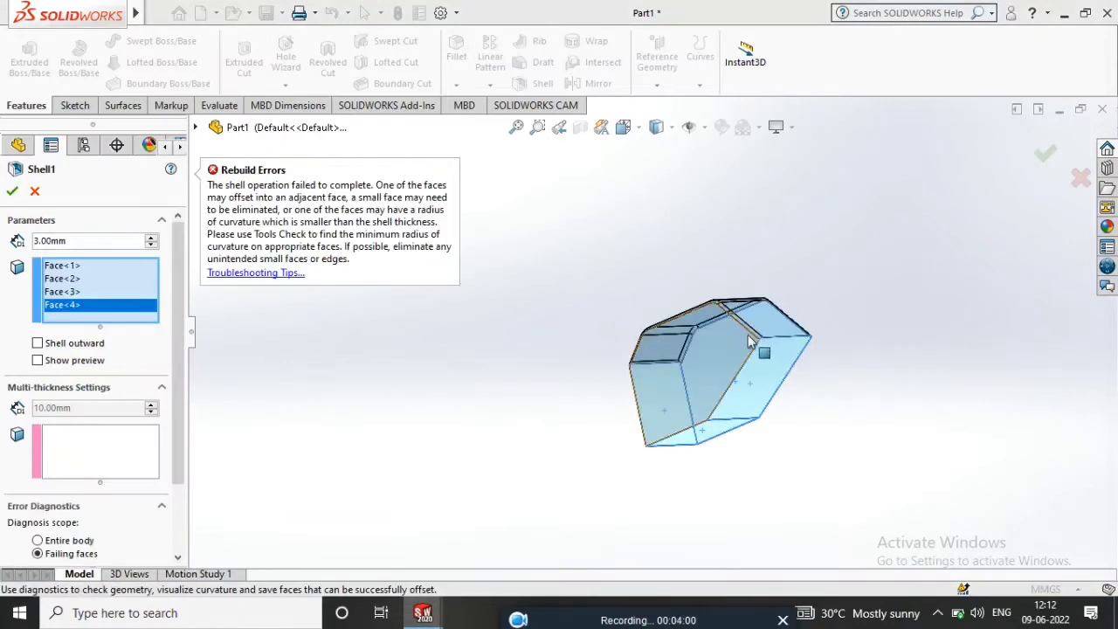
left_click(12, 193)
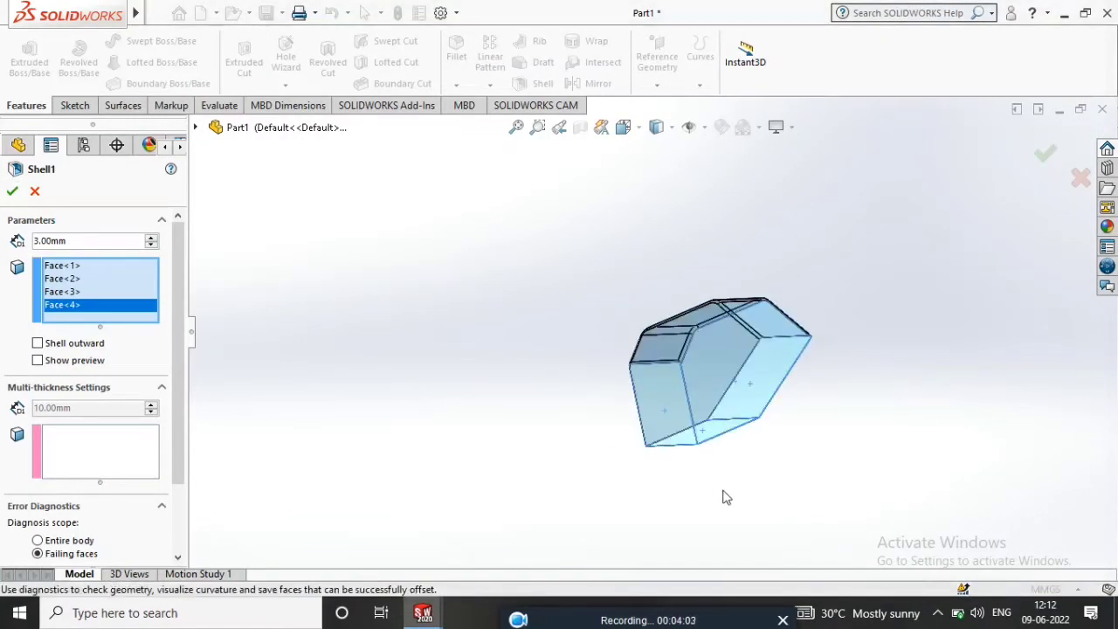
left_click(35, 194)
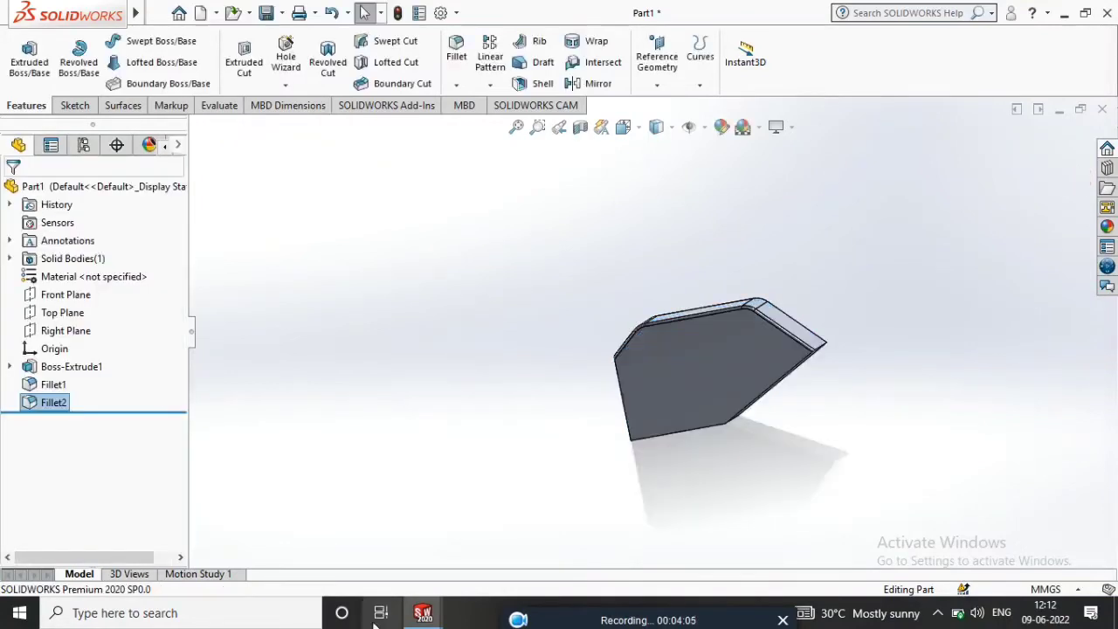
left_click(591, 619)
left_click(528, 618)
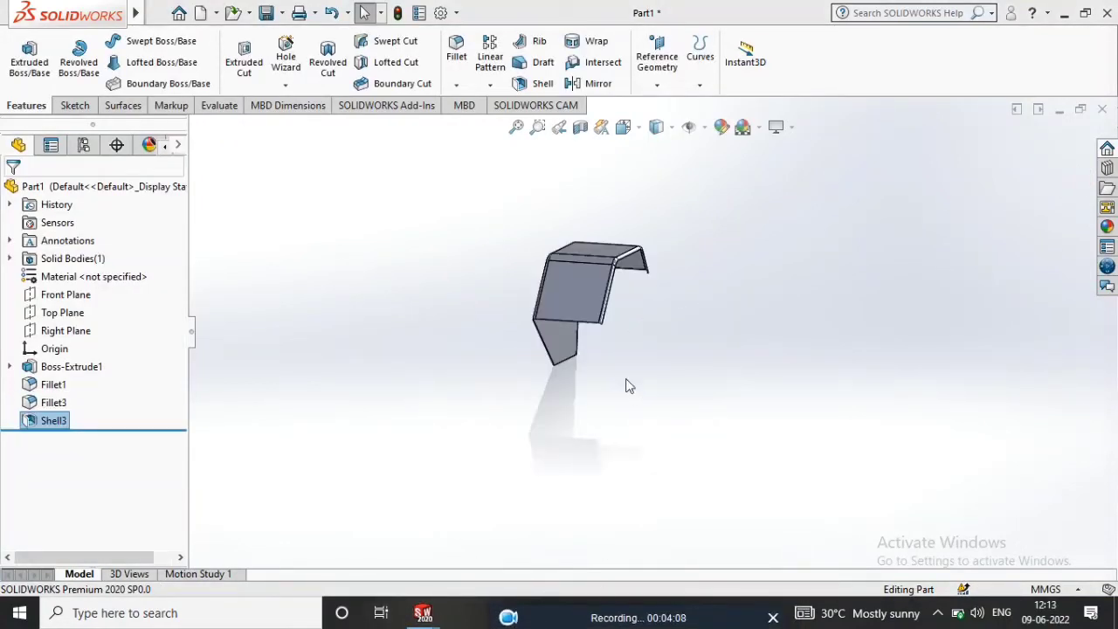
Start a new sketch on the shelled cover's large outer side face, viewed straight on
middle_click_drag(626, 382, 606, 337)
left_click(575, 345)
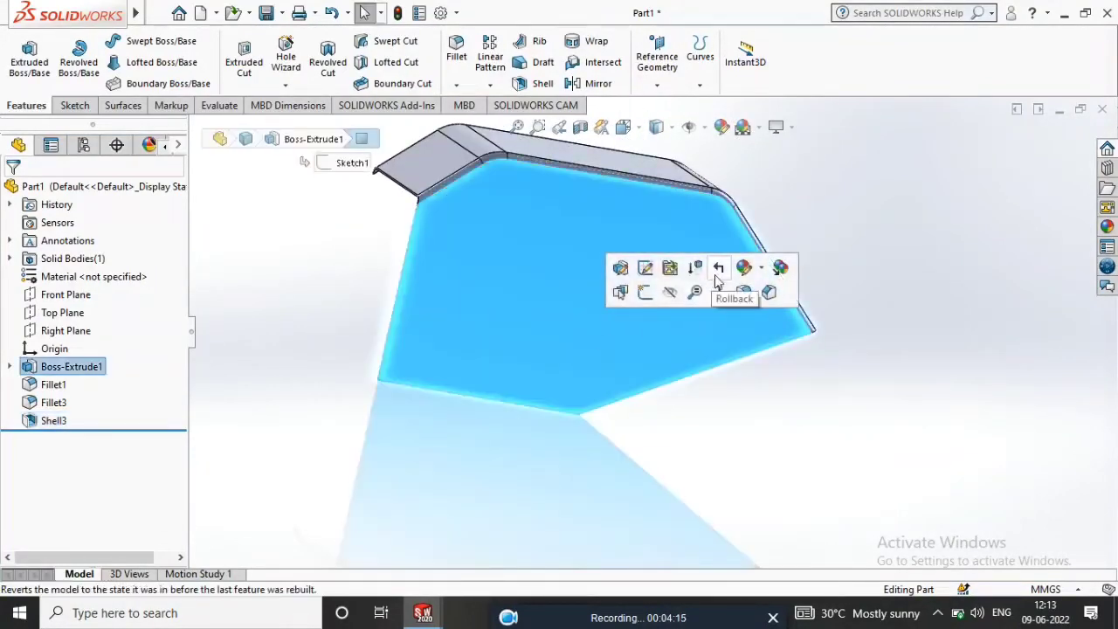
left_click(720, 293)
right_click(654, 371)
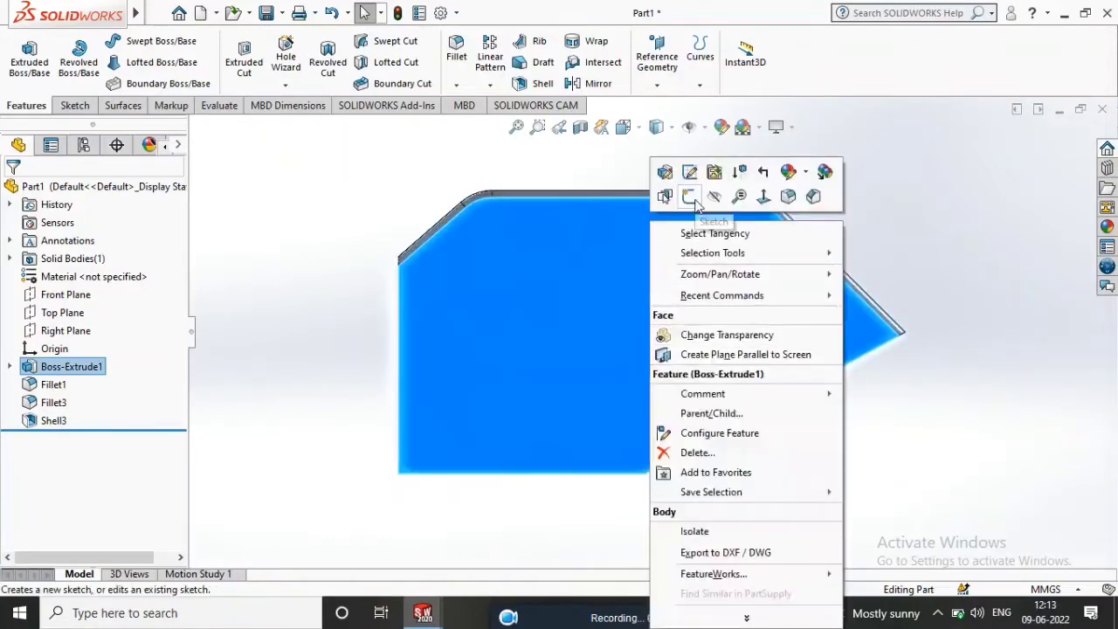
left_click(686, 201)
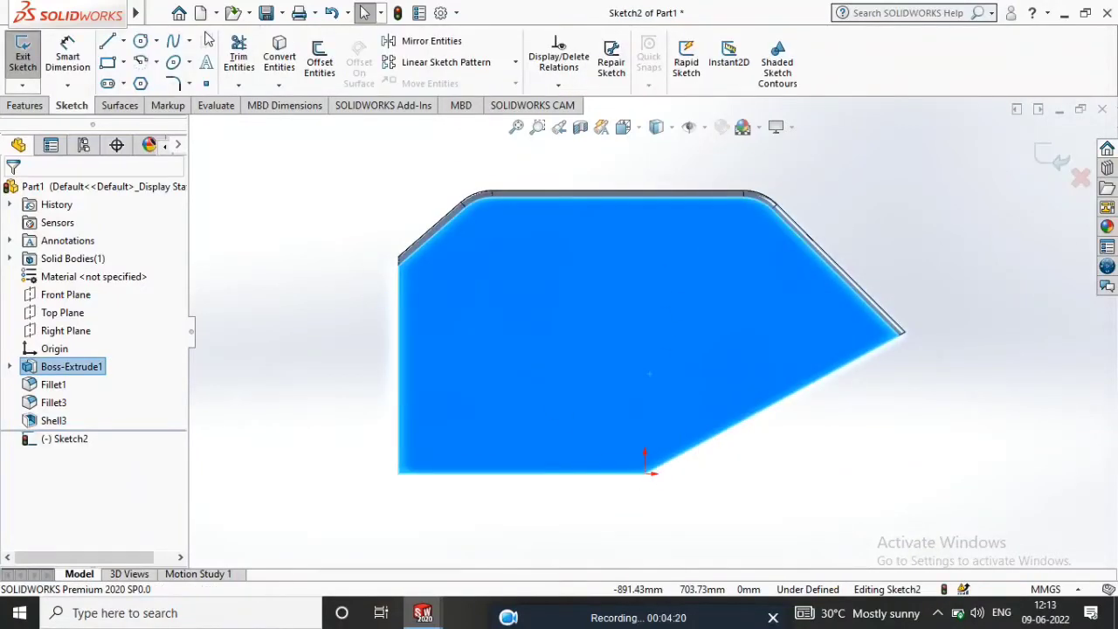
Sketch a corner rectangle from the origin along the side face's bottom edge, extending toward the vertical side
left_click(107, 62)
left_click(645, 473)
left_click(491, 451)
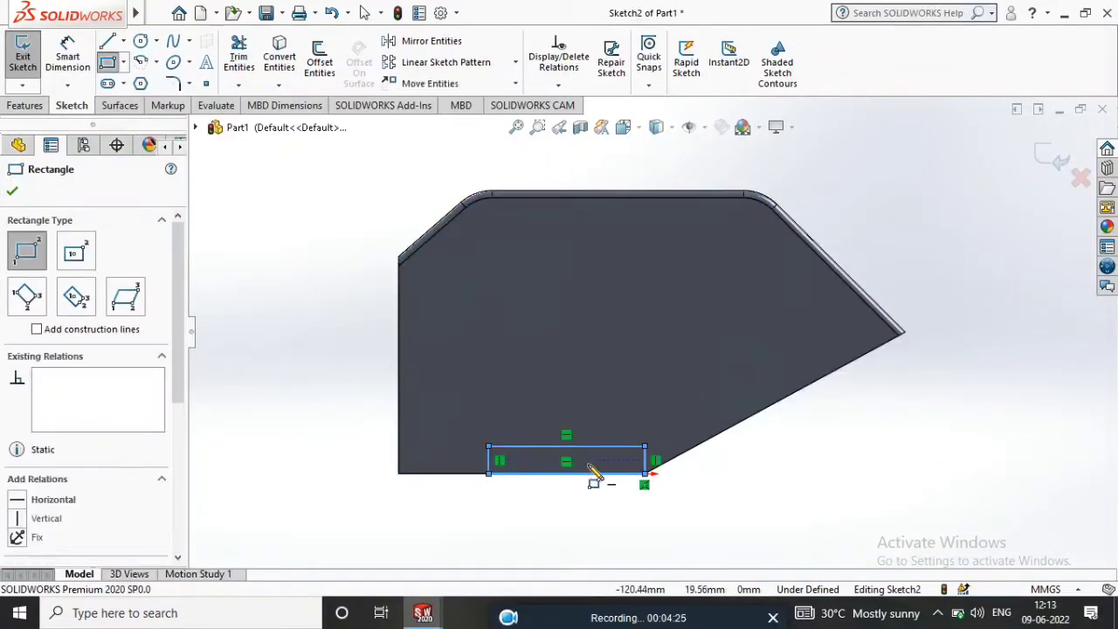
Dimension the rectangle on the side face's bottom edge to 190 mm long and 10 mm high
scroll(594, 454, "down", 3)
left_click(79, 51)
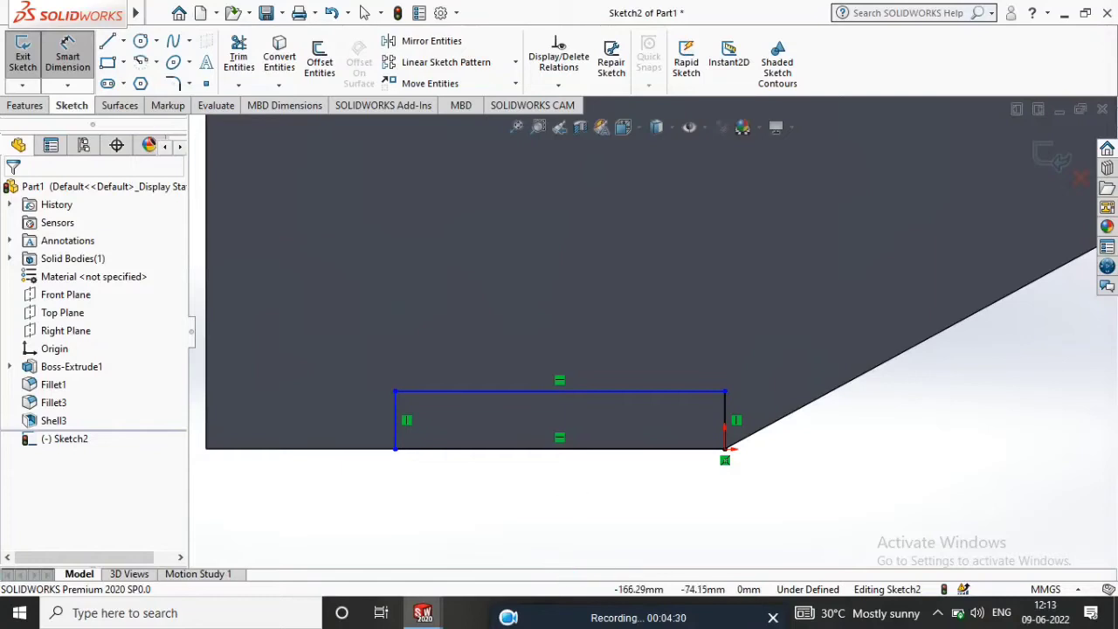
left_click(516, 481)
left_click(520, 490)
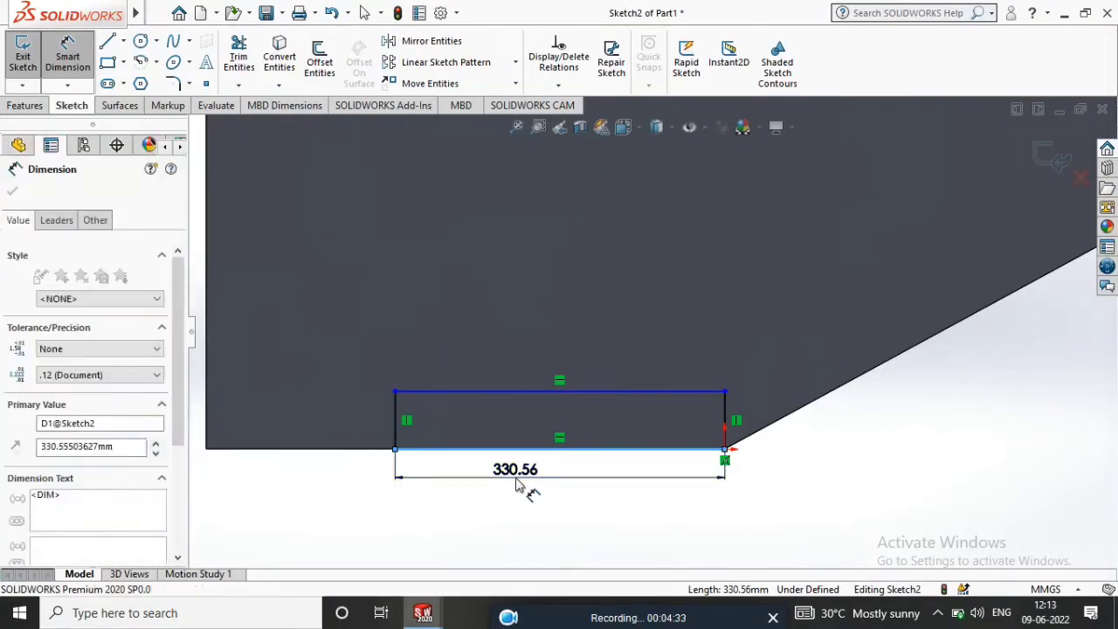
type("190")
key("Return")
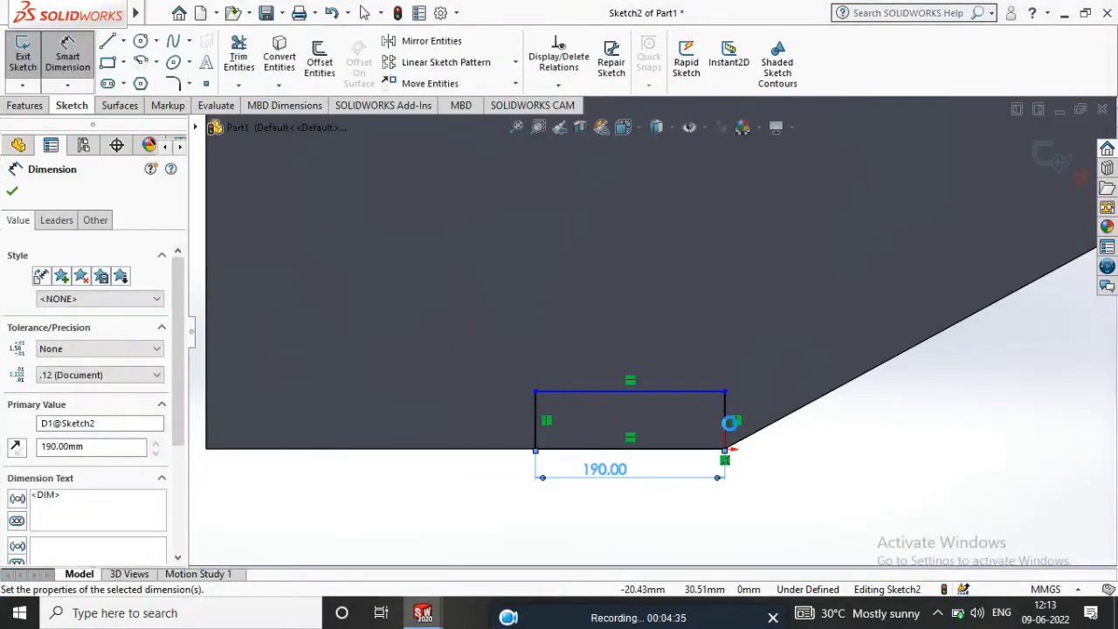
left_click(726, 432)
left_click(821, 450)
type("10")
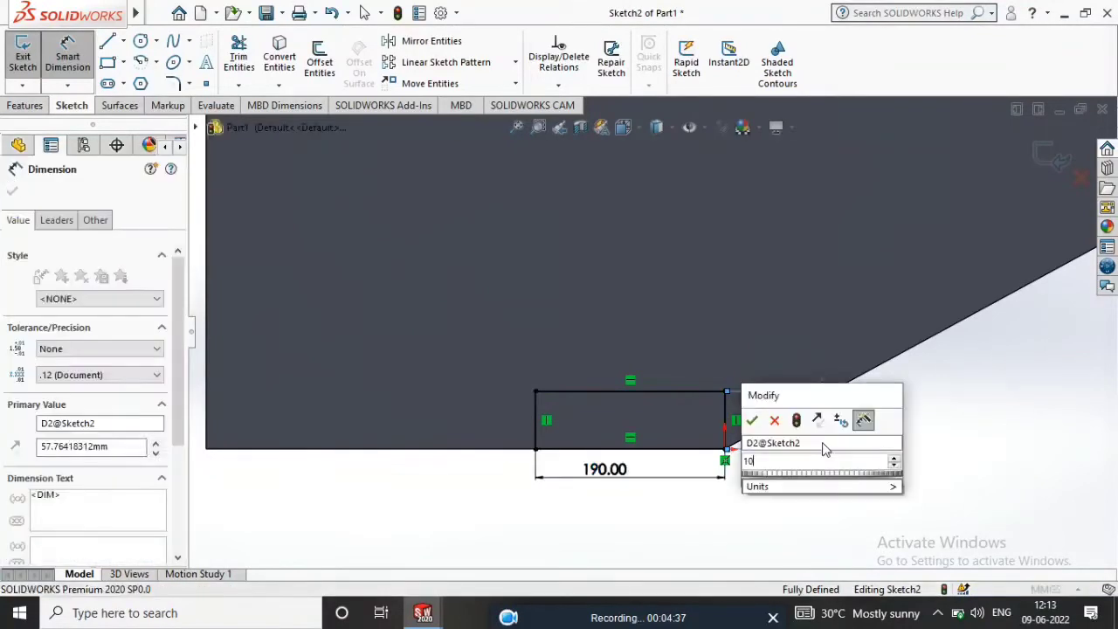
key("Return")
scroll(662, 454, "down", 4)
scroll(664, 452, "up", 4)
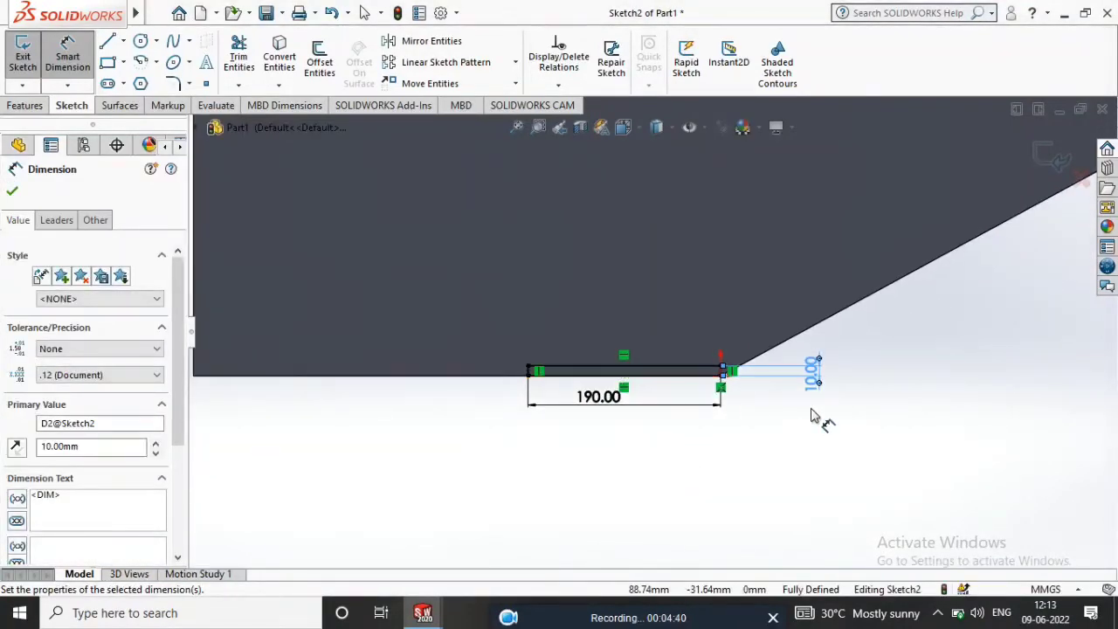
middle_click_drag(812, 414, 760, 425)
scroll(762, 430, "up", 4)
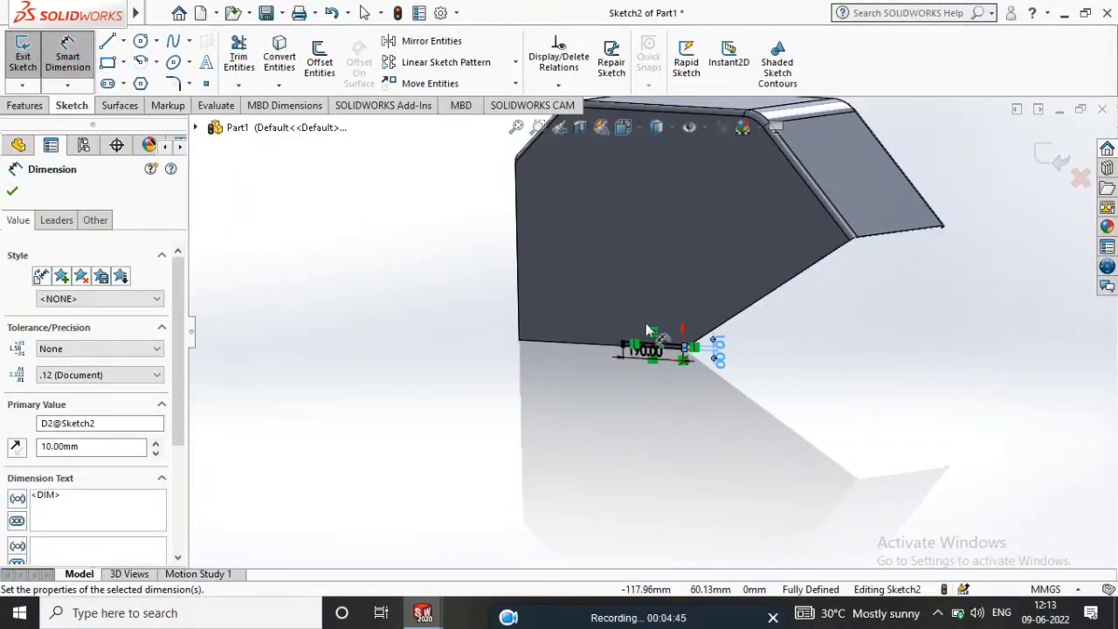
scroll(648, 330, "down", 2)
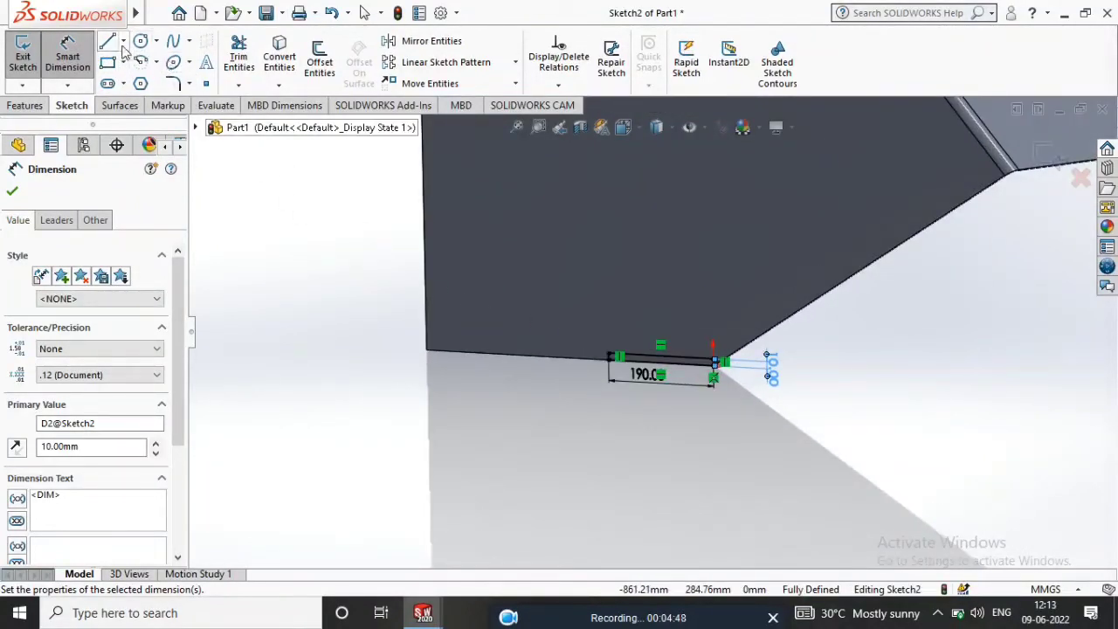
middle_click_drag(640, 311, 599, 312)
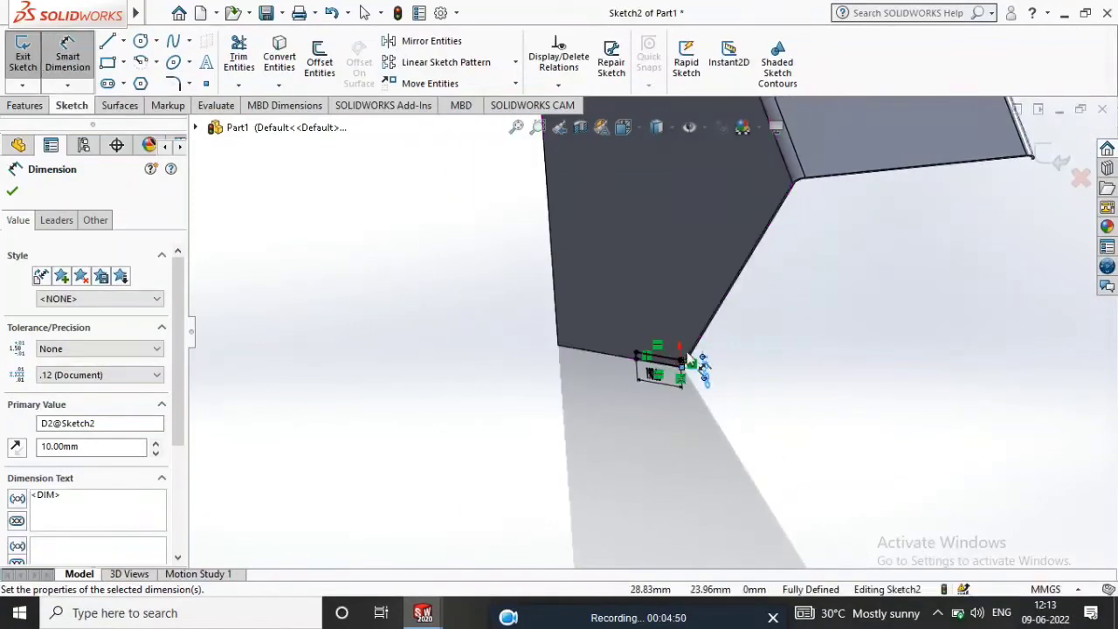
mouse_move(638, 616)
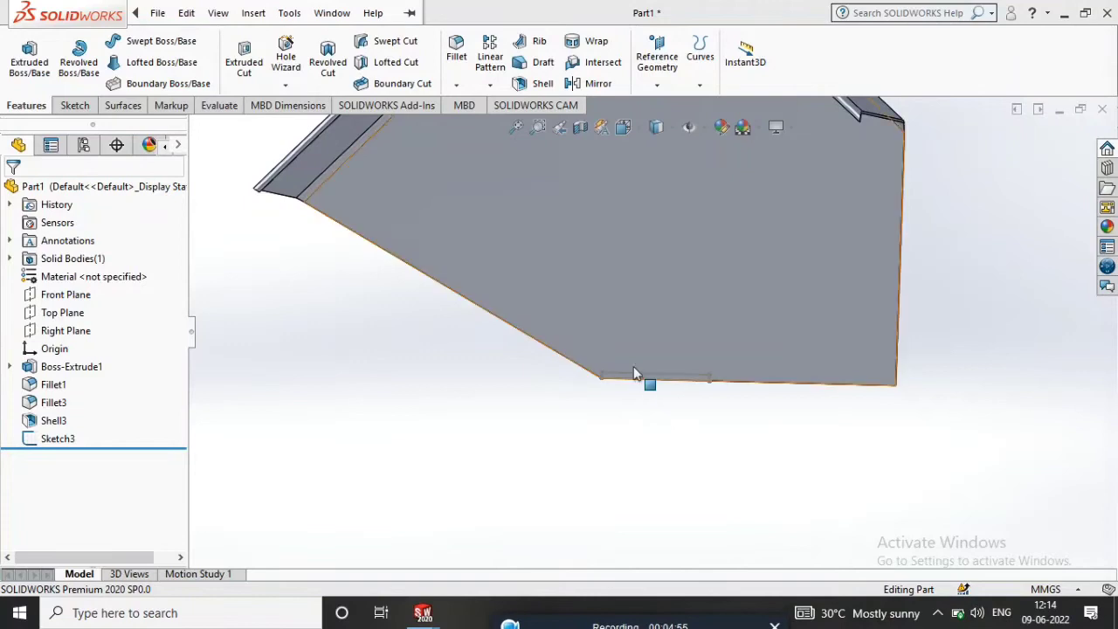
Extrude the thin rectangle sketch on the side face's bottom edge as a blind boss 55 mm deep, merged with the body
middle_click_drag(641, 379, 619, 362)
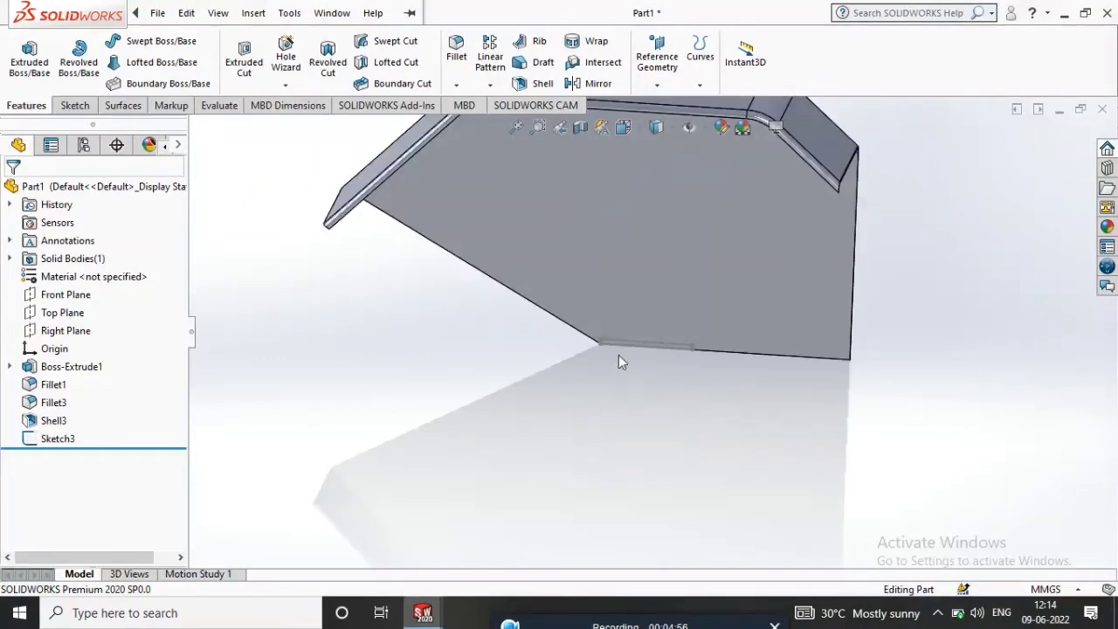
left_click(35, 65)
left_click(1073, 164)
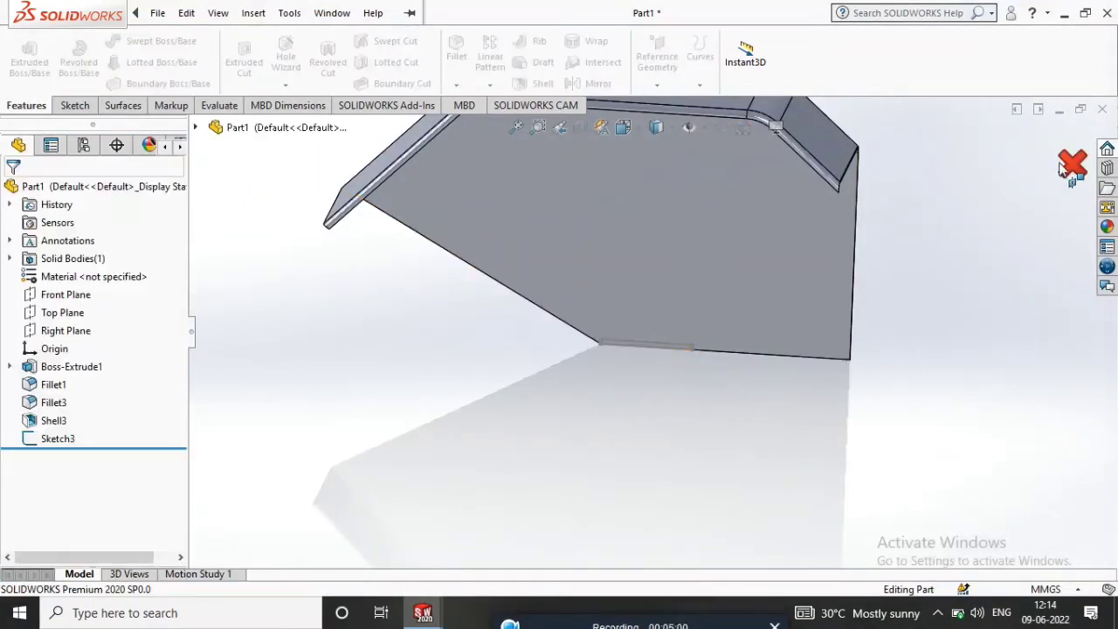
scroll(629, 300, "down", 1)
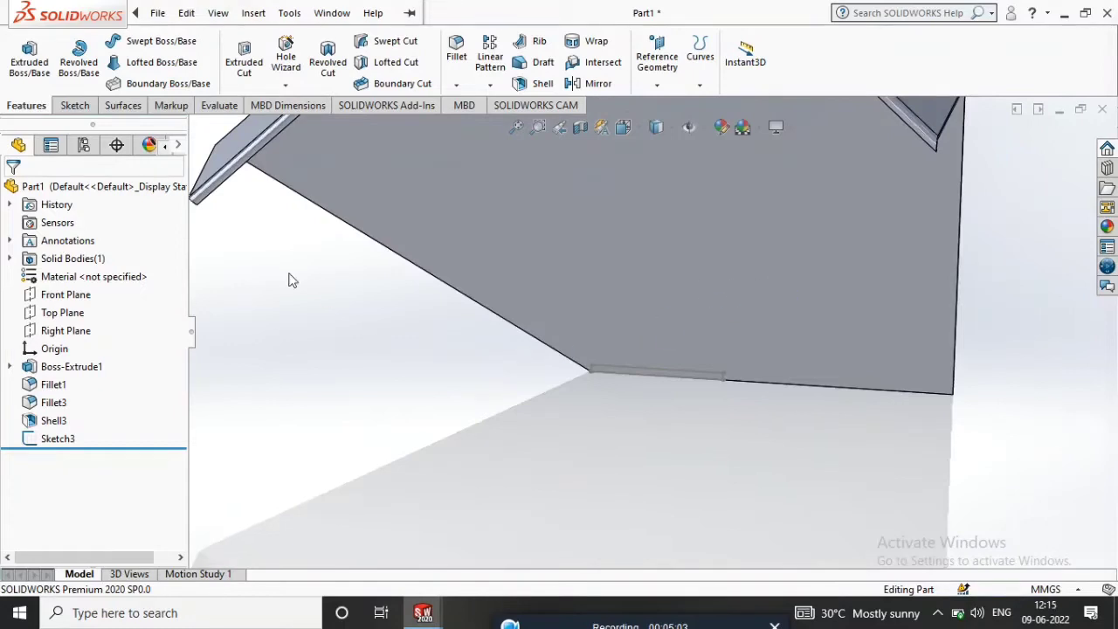
left_click(48, 439)
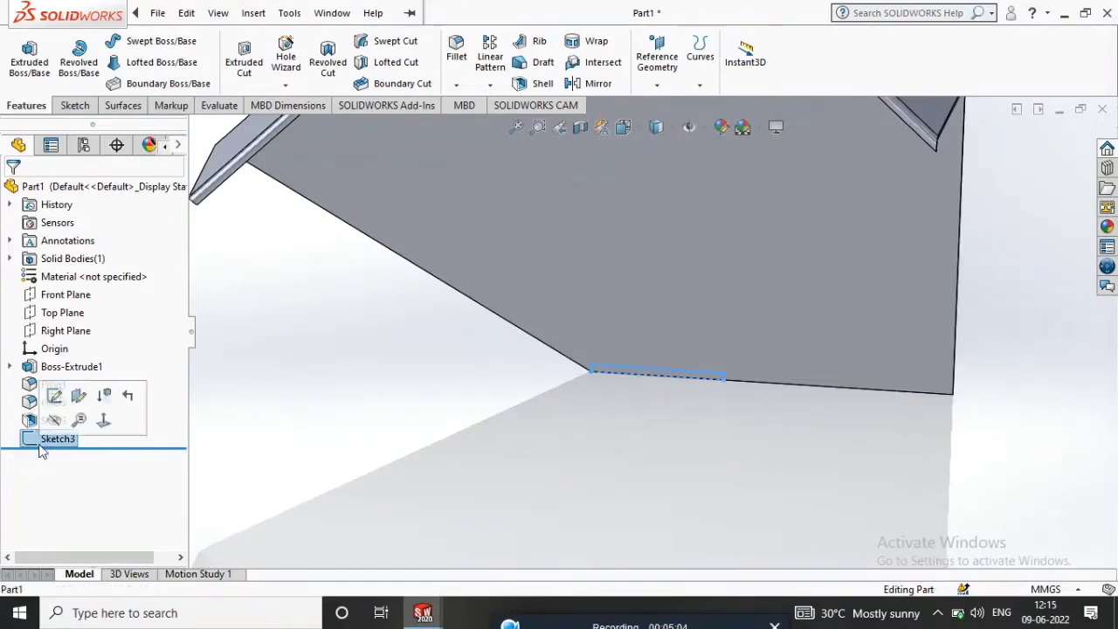
left_click(35, 56)
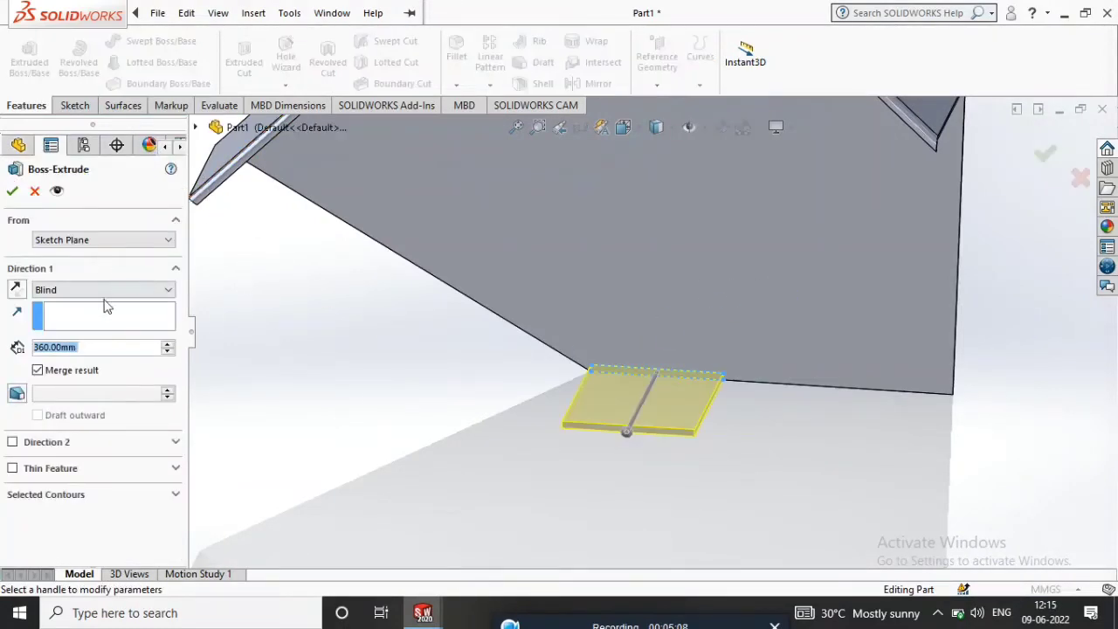
type("55")
key("Return")
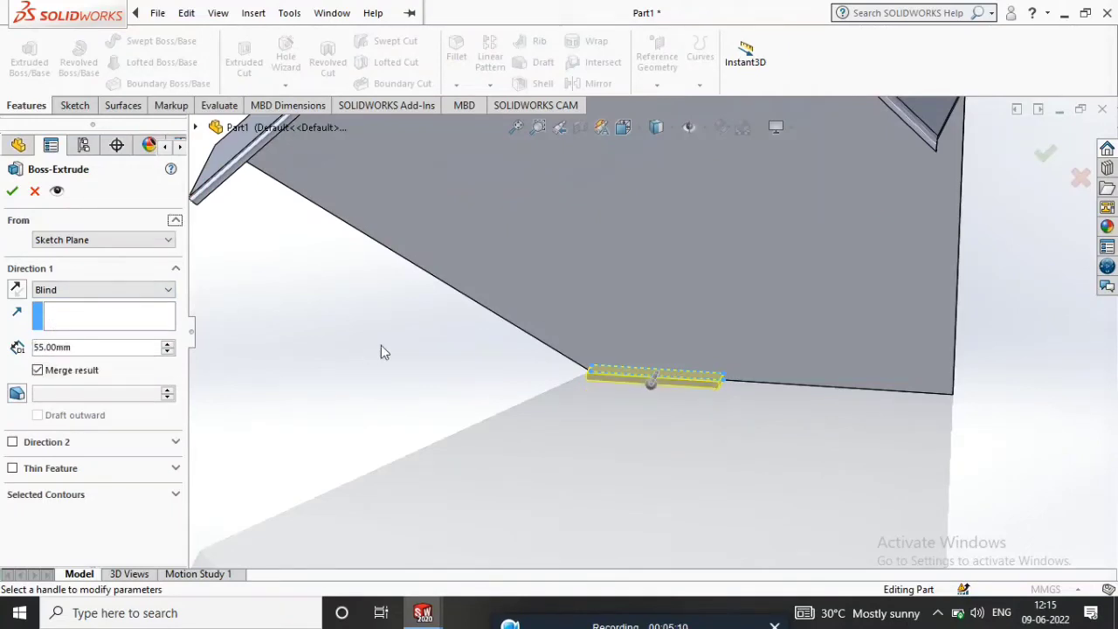
left_click(11, 191)
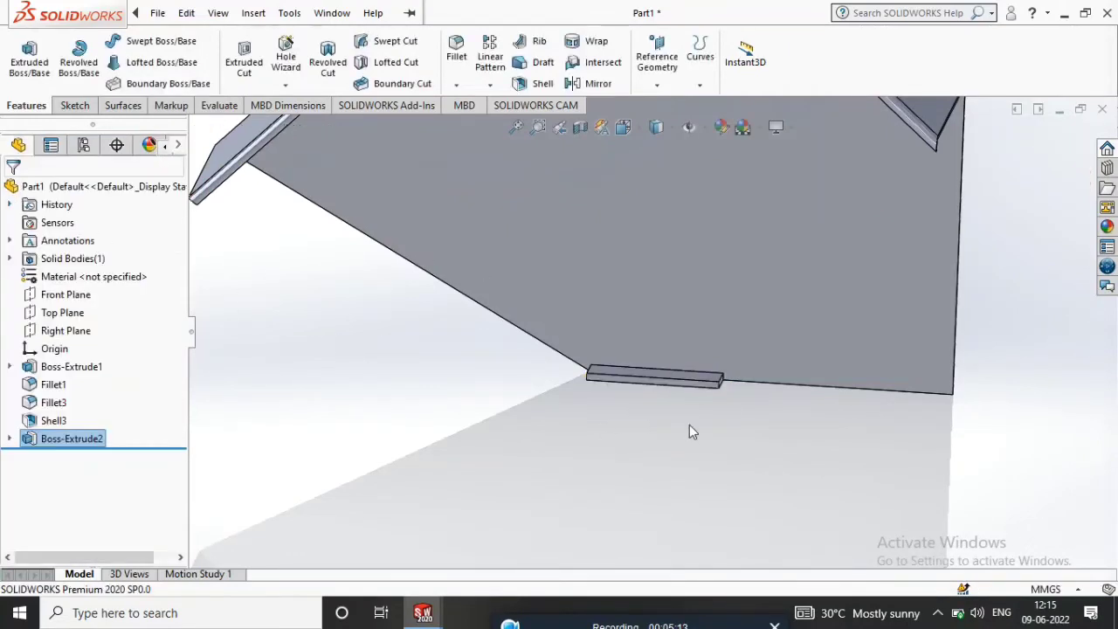
Start a new sketch on the cover's large outer side face, viewed straight on
middle_click_drag(690, 427, 613, 283)
scroll(612, 284, "down", 3)
left_click(638, 392)
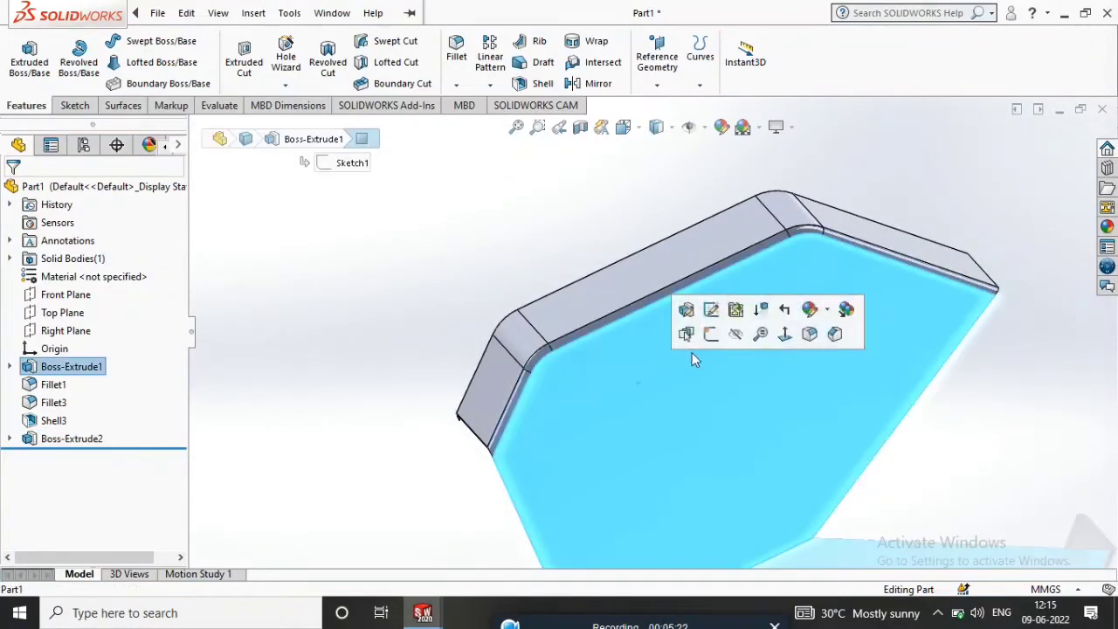
left_click(787, 332)
right_click(627, 315)
left_click(656, 196)
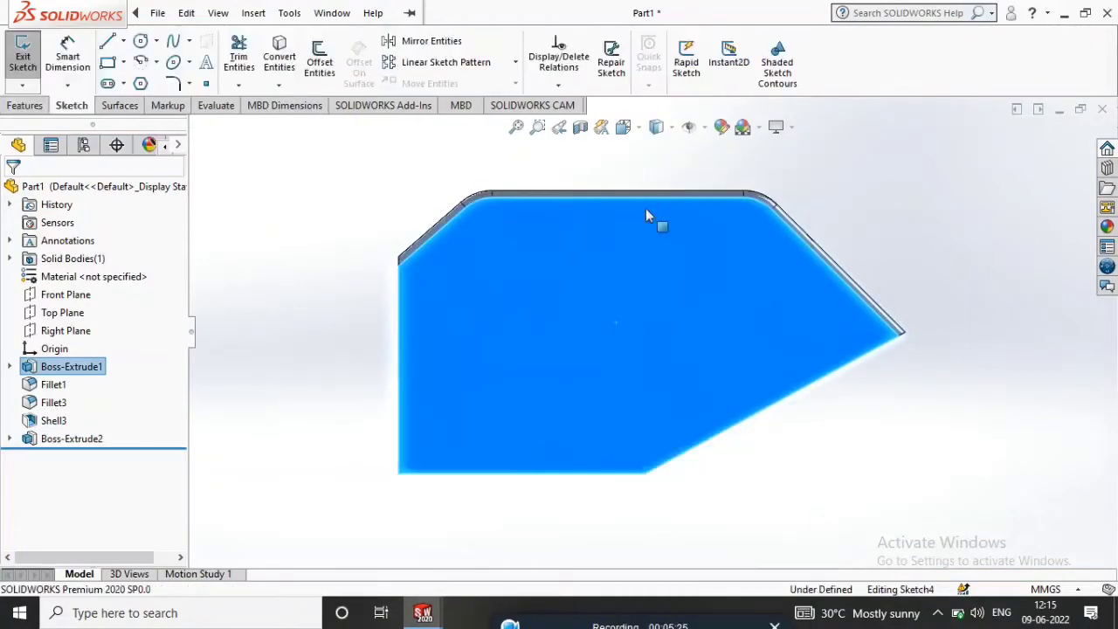
Convert the side face's five upper border edges, both slanted edges, both corner arcs and the straight top edge, into sketch entities
scroll(449, 232, "down", 3)
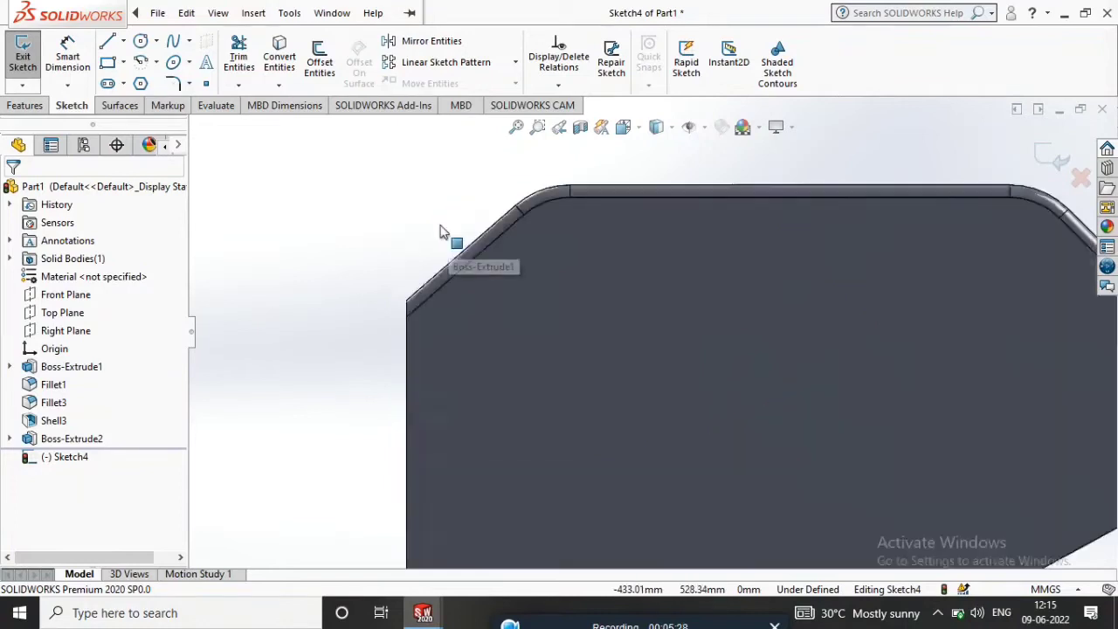
left_click(510, 328)
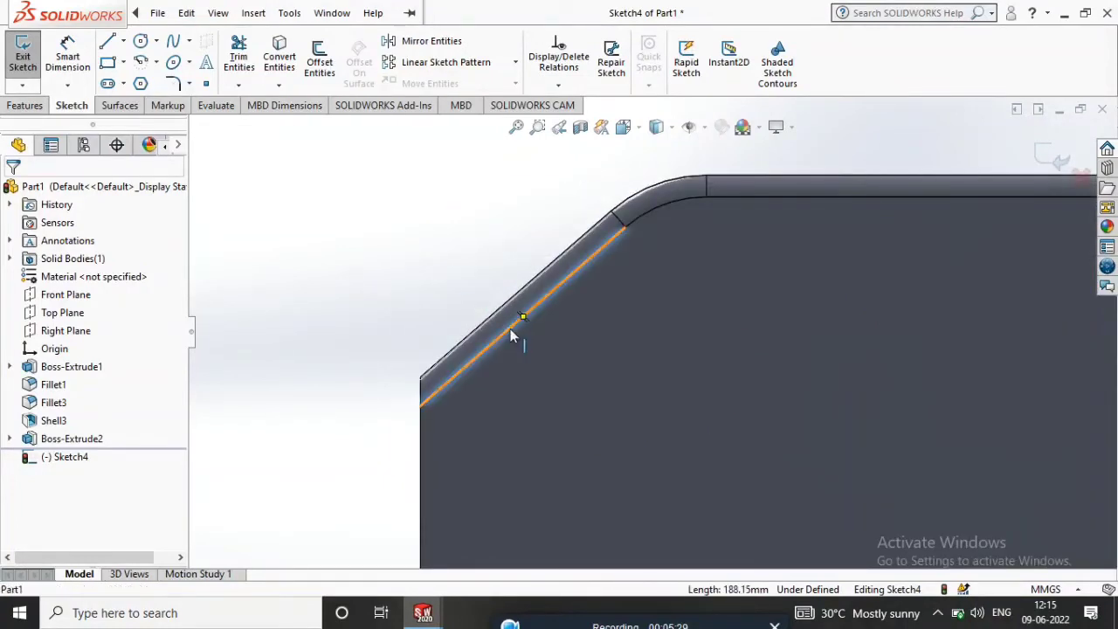
left_click(662, 206, "ctrl")
key("z")
left_click(769, 267, "ctrl")
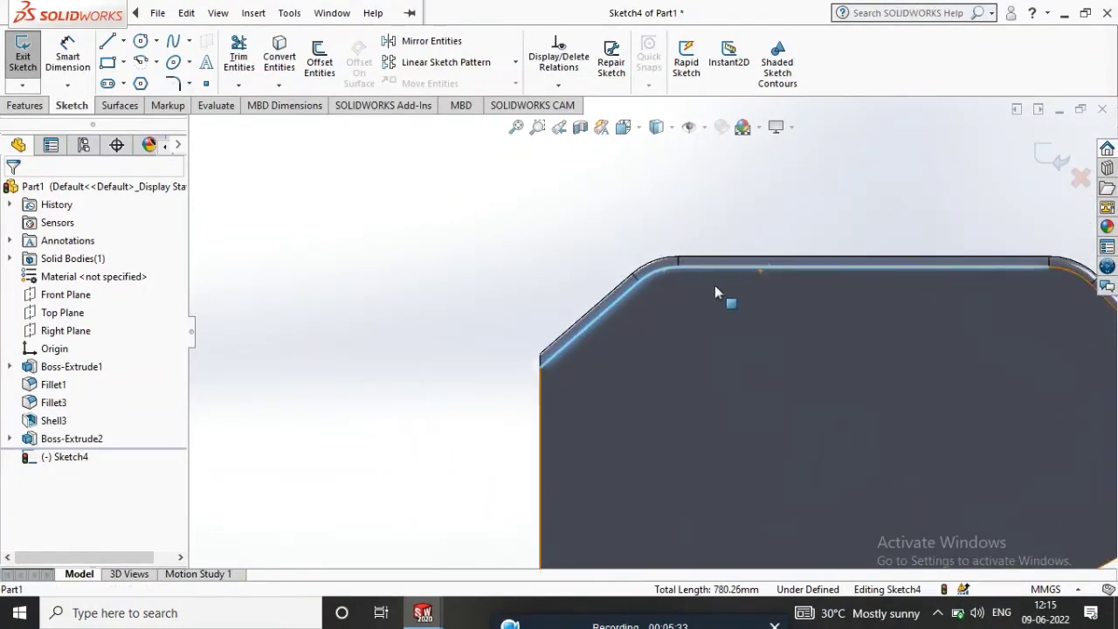
scroll(715, 284, "up", 4)
scroll(801, 304, "down", 6)
left_click(744, 384, "ctrl")
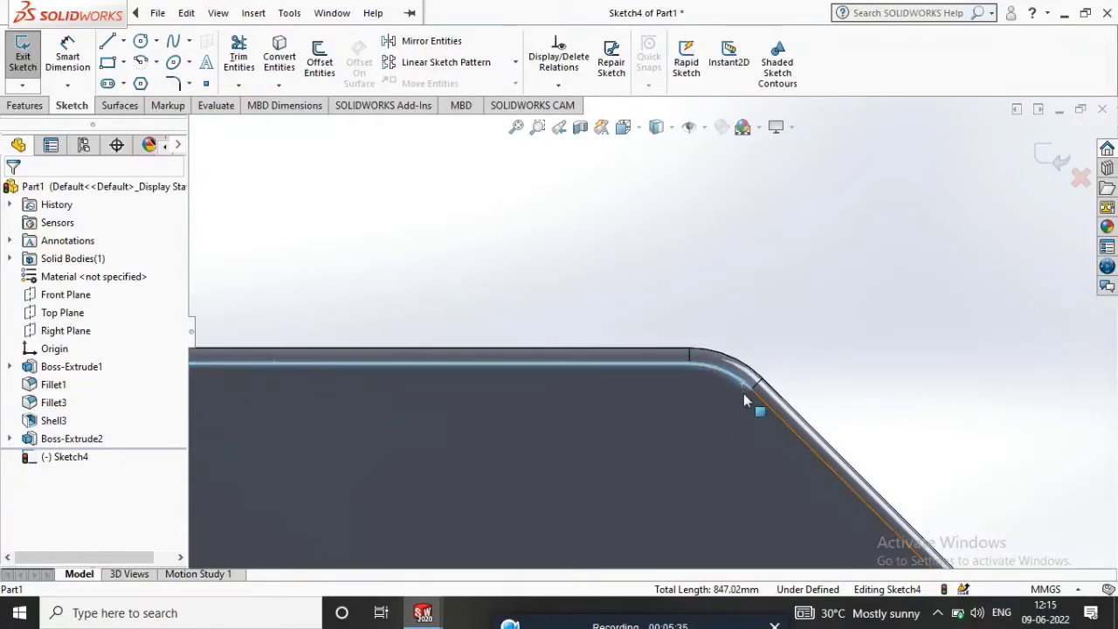
left_click(765, 402, "ctrl")
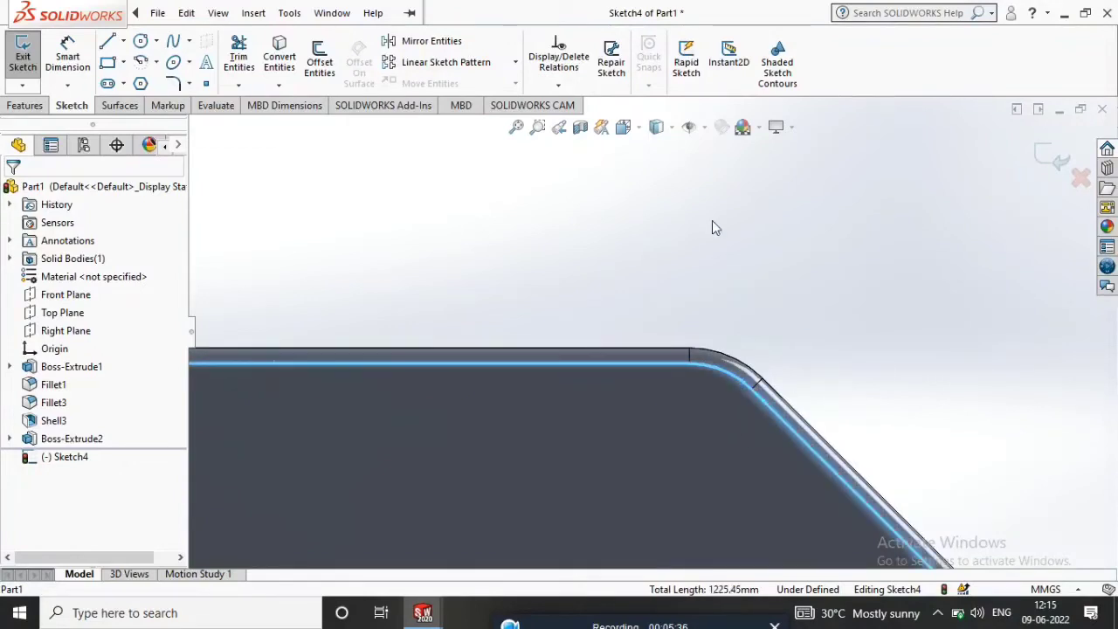
left_click(289, 63)
Try to offset the converted edge chain 40 mm outward, beyond the side face
scroll(630, 401, "up", 2)
left_click(319, 62)
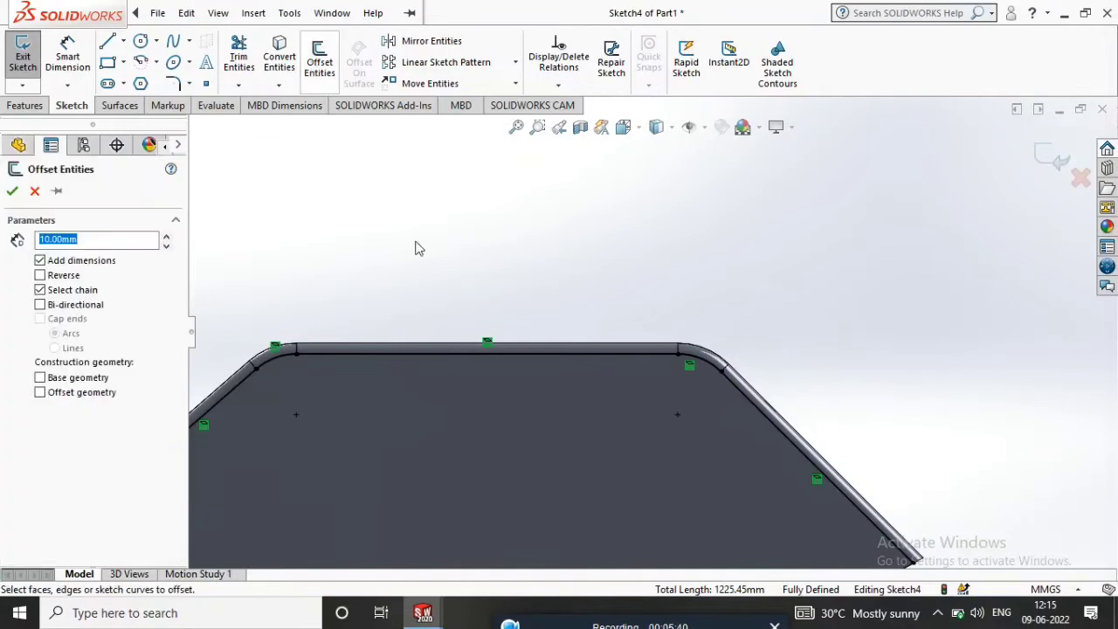
scroll(472, 341, "up", 3)
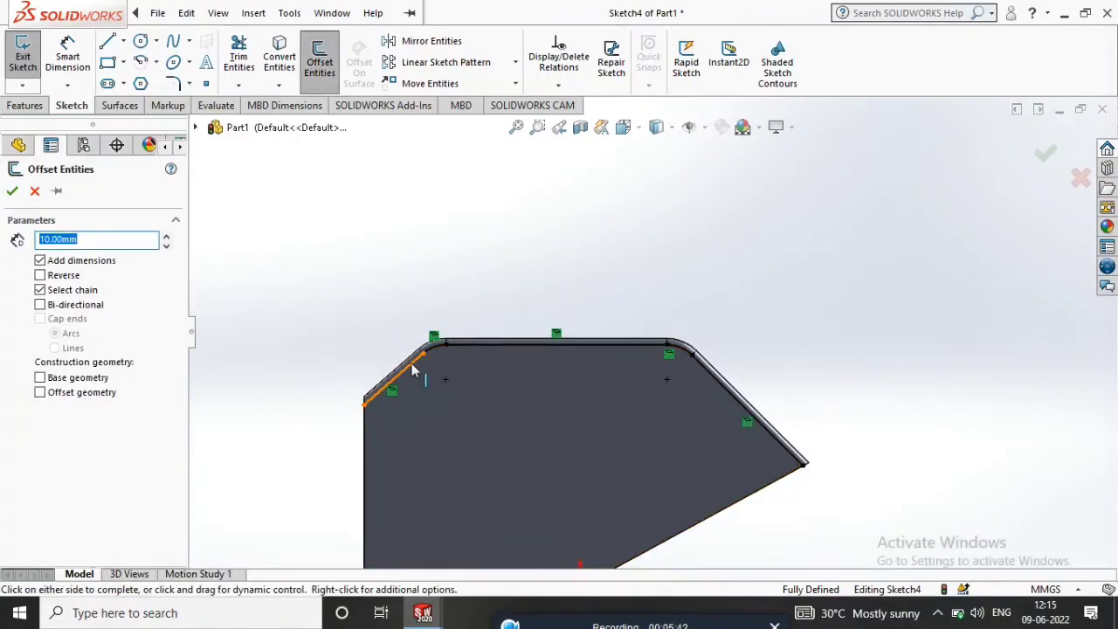
left_click(414, 370)
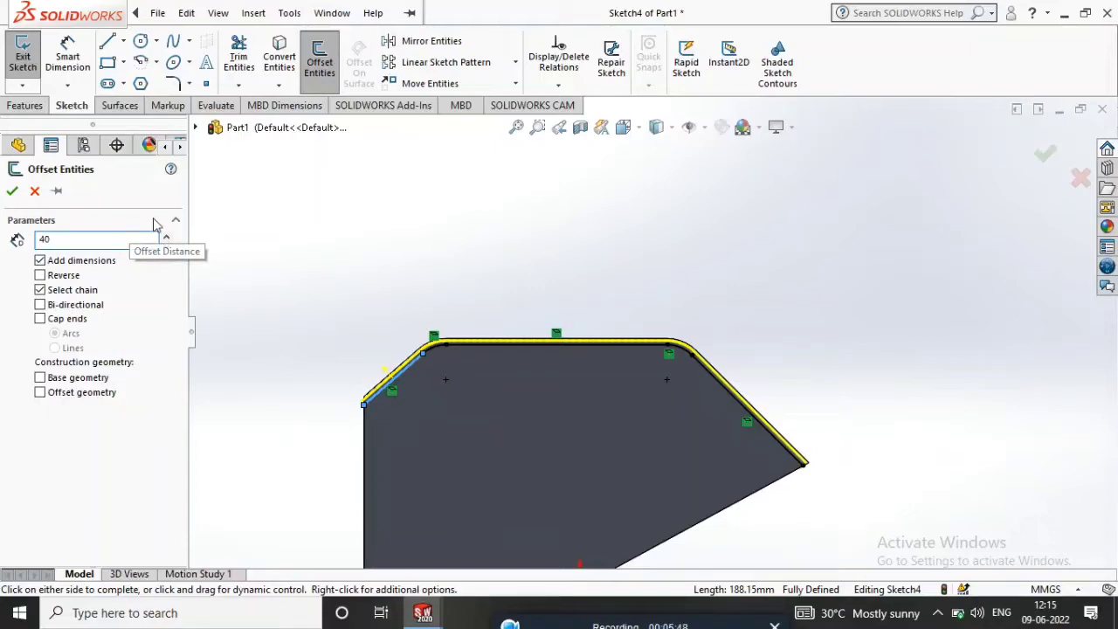
left_click(324, 223)
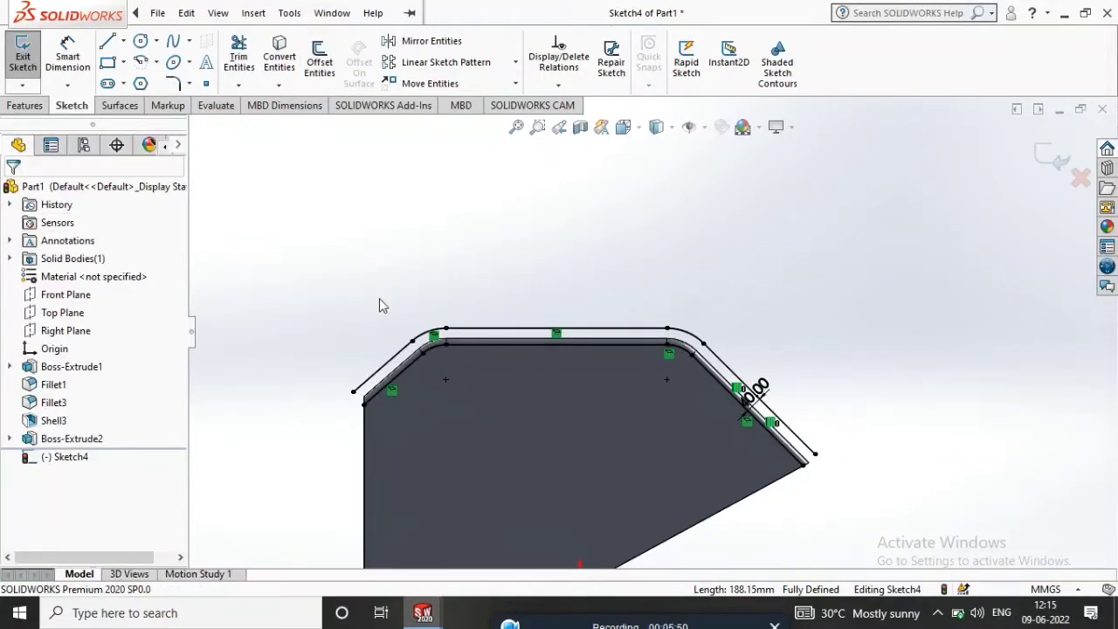
key("ctrl+z")
Offset the converted edge chain 40 mm with the direction reversed, inward onto the side face
key("Return")
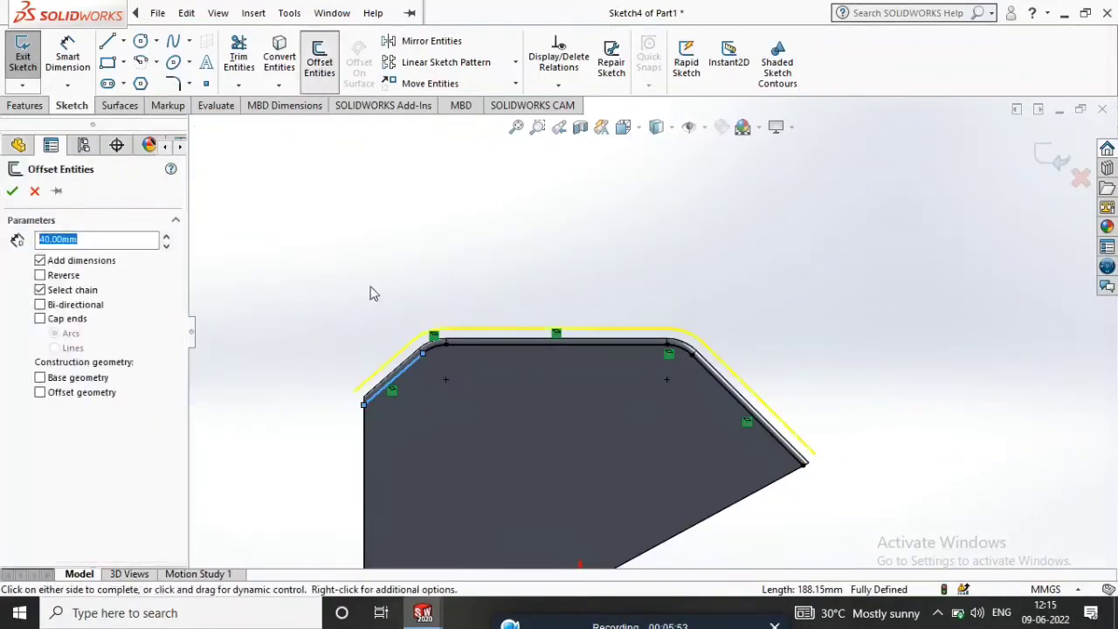
left_click(40, 275)
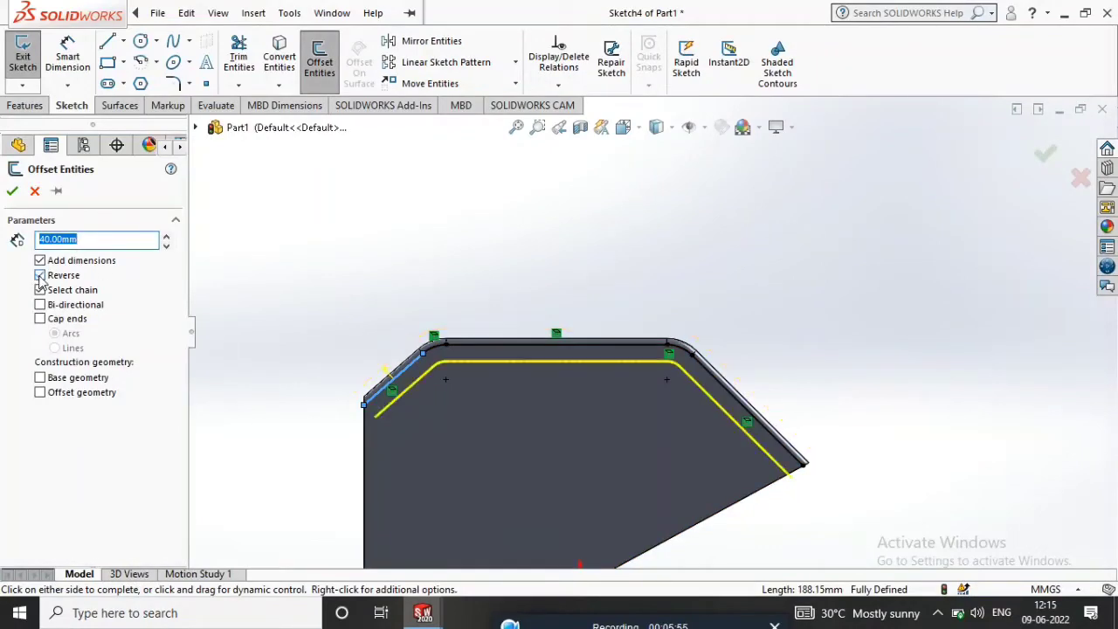
left_click(12, 191)
Extend the offset chain's slanted line to the face's vertical edge, and close that end with a vertical line up to the converted chain's endpoint
scroll(262, 317, "down", 5)
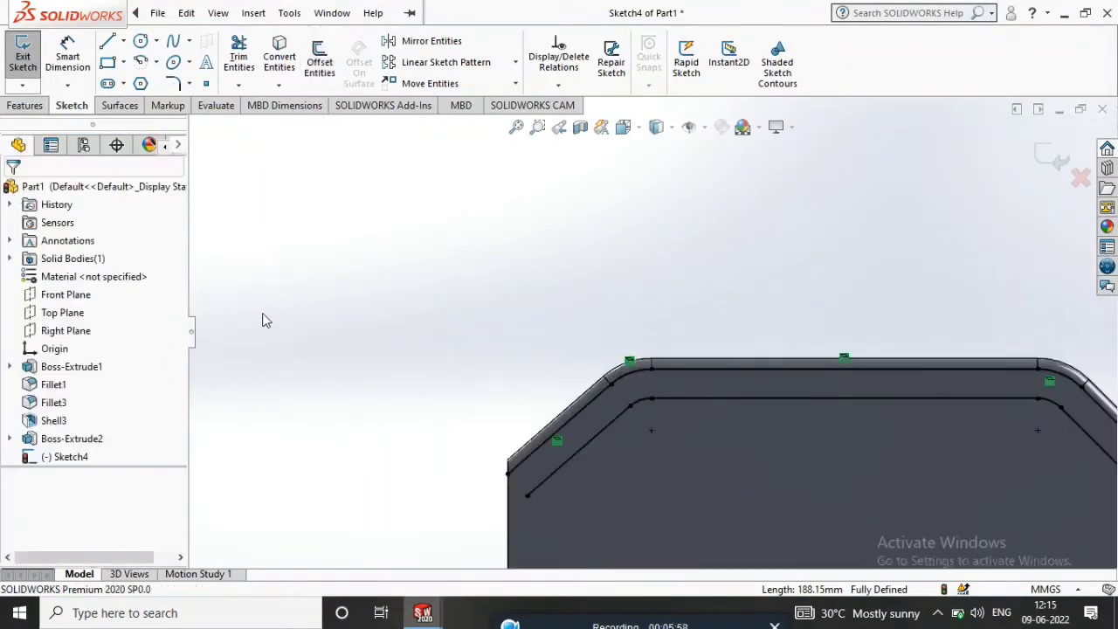
left_click(108, 44)
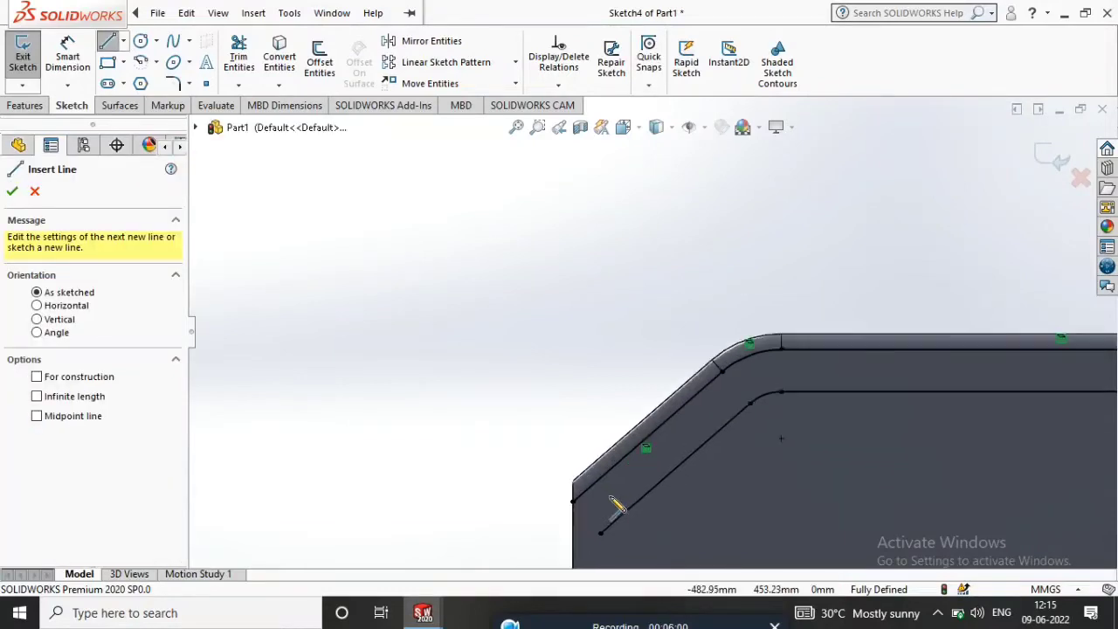
scroll(646, 393, "down", 4)
left_click(646, 384)
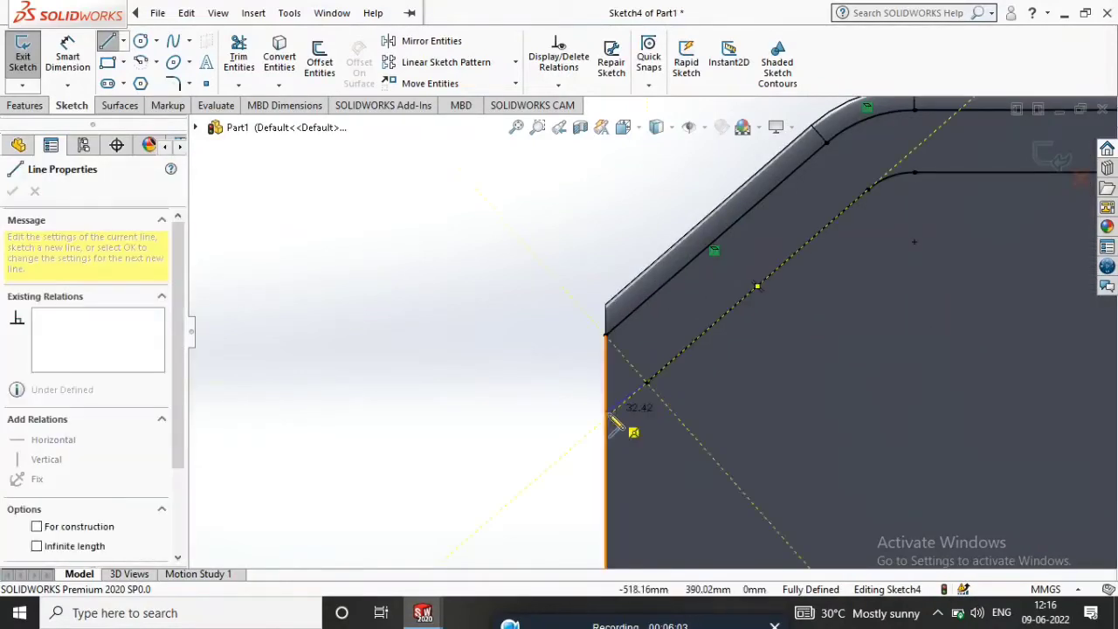
left_click(605, 421)
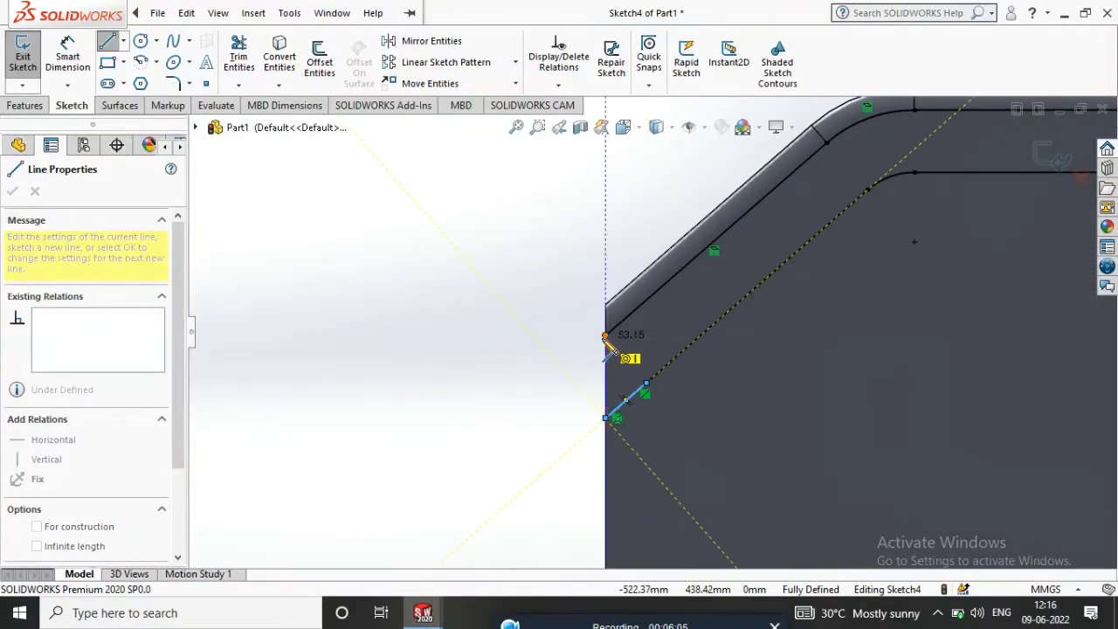
left_click(605, 335)
scroll(477, 405, "up", 3)
key("alt+v")
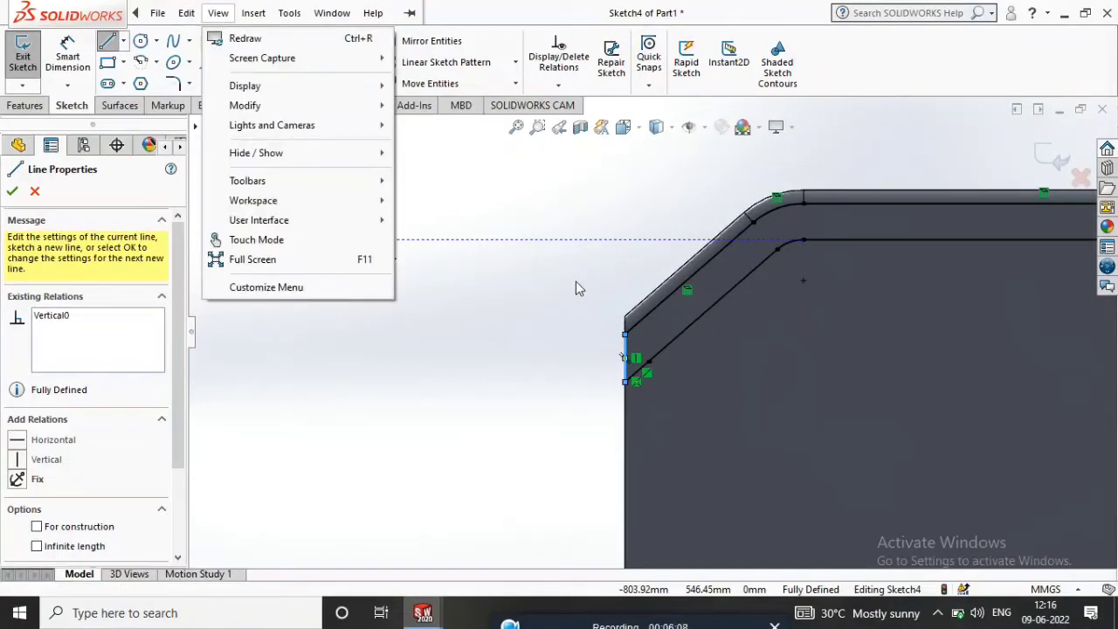
left_click(457, 7)
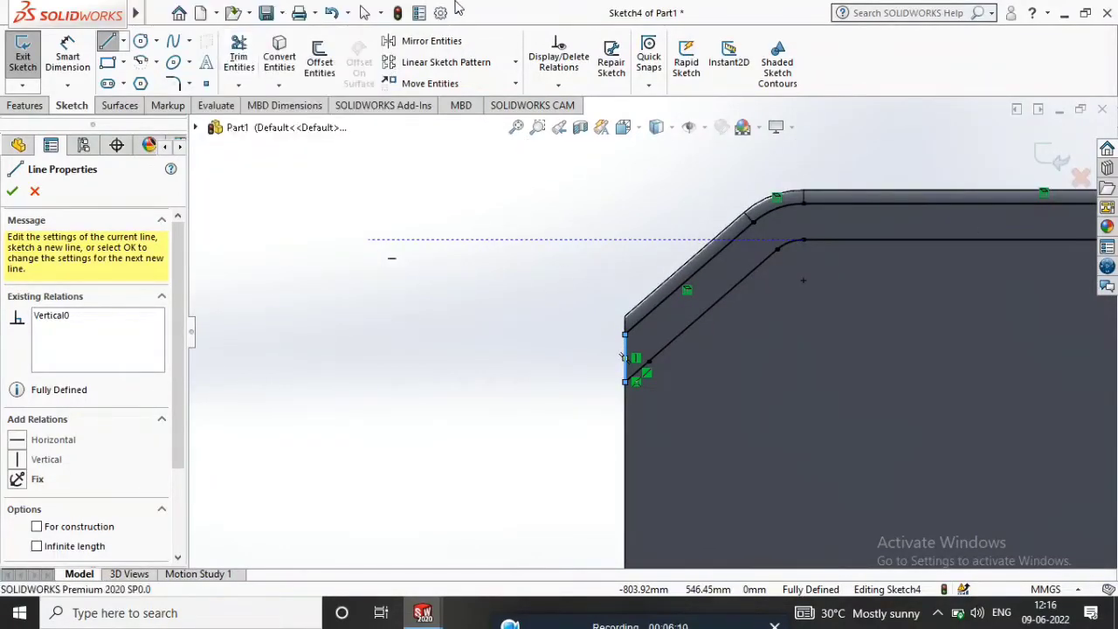
Close the band's other end with a line along the face's slanted bottom edge, and trim the offset line's overhang beyond it
scroll(642, 382, "up", 3)
scroll(1042, 416, "down", 2)
scroll(1041, 416, "up", 3)
scroll(989, 393, "down", 3)
scroll(989, 401, "down", 3)
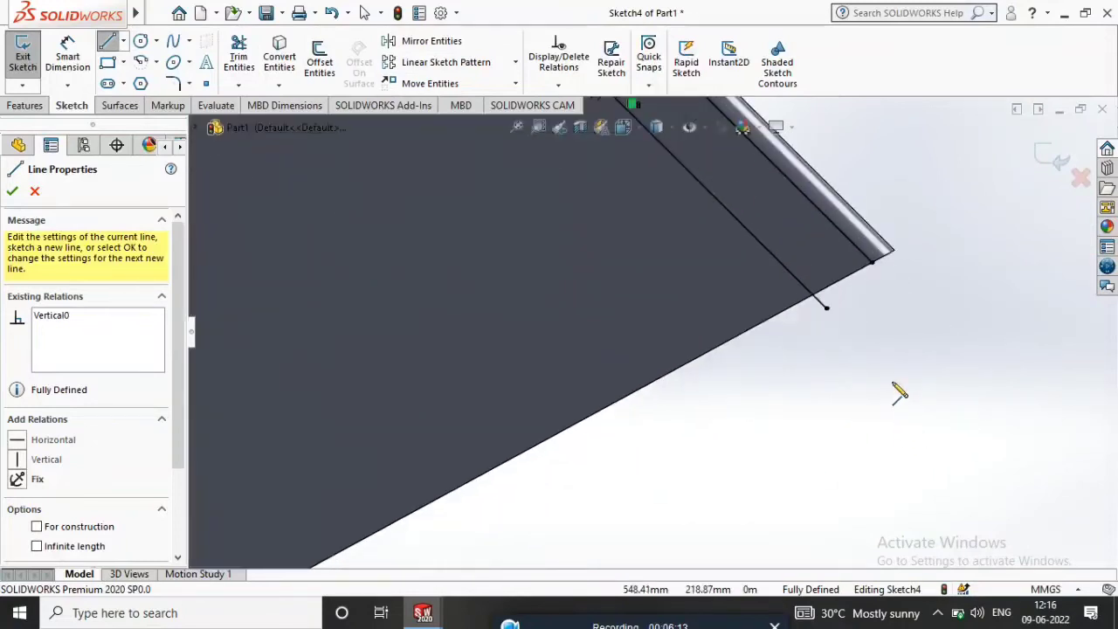
left_click(814, 295)
left_click(872, 262)
right_click(905, 325)
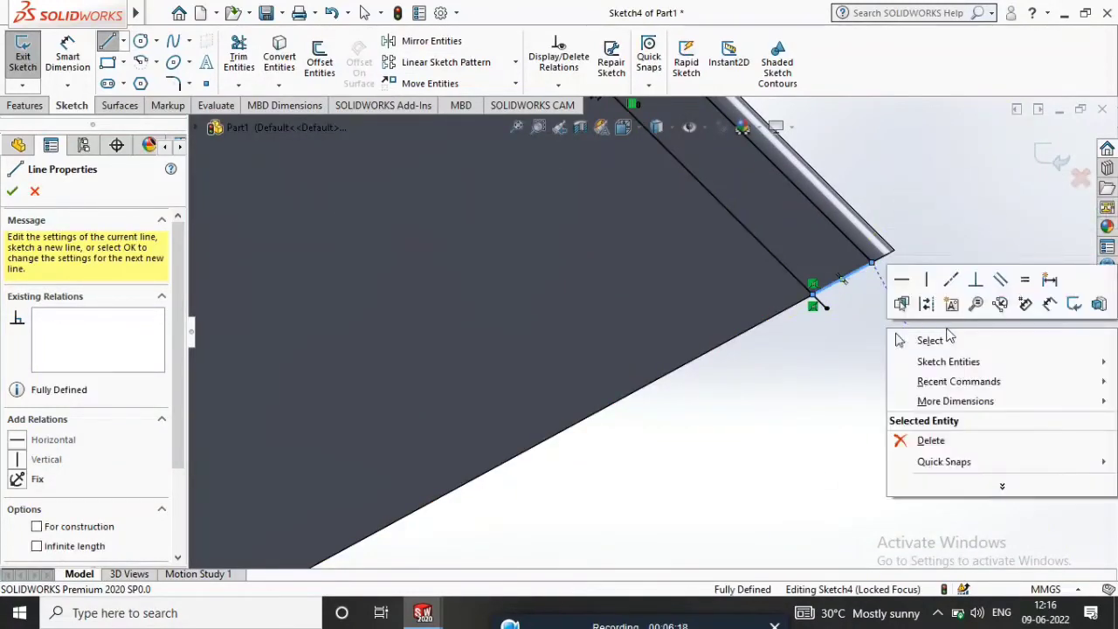
left_click(945, 339)
left_click(239, 58)
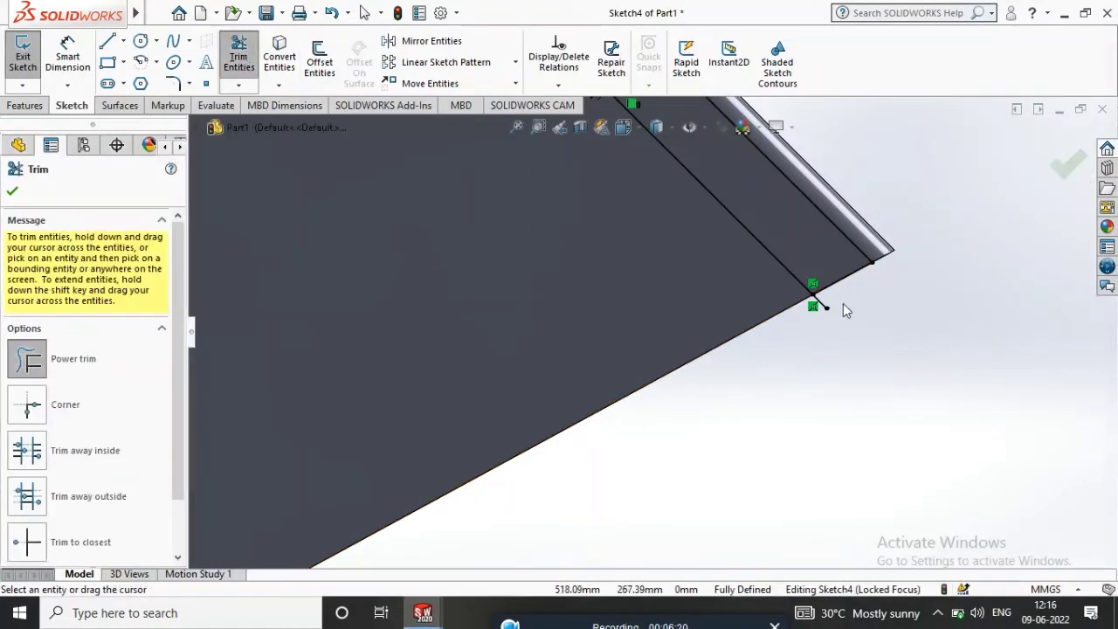
left_click(10, 189)
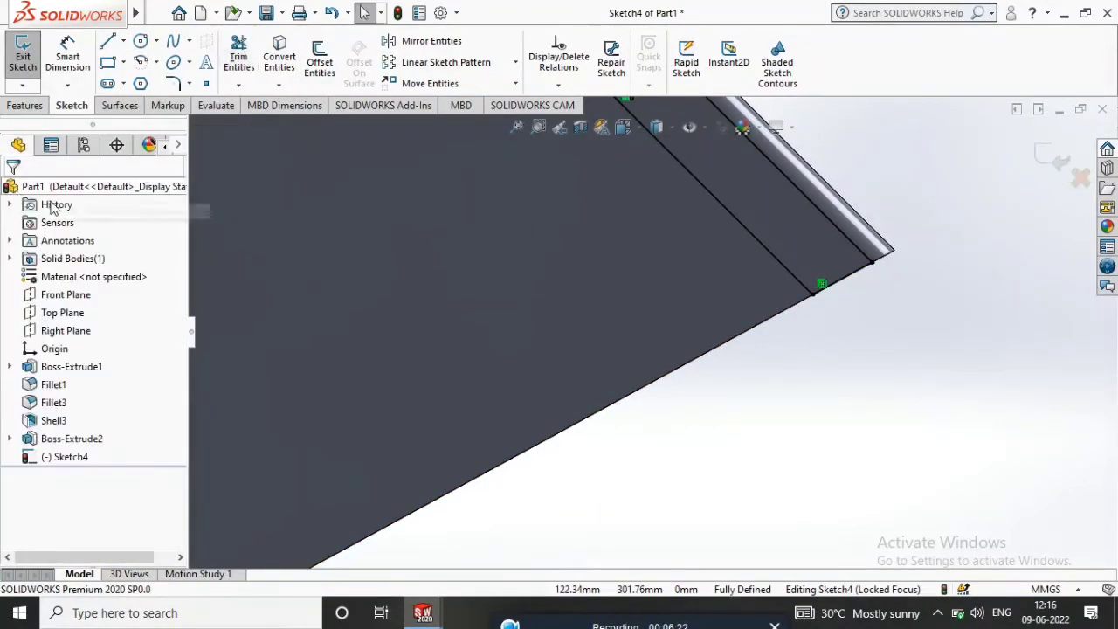
Start a boss extrude of the band sketch from a 357 mm offset, reversed toward the cover's opposite side
scroll(674, 332, "up", 5)
scroll(557, 307, "down", 5)
scroll(652, 310, "down", 2)
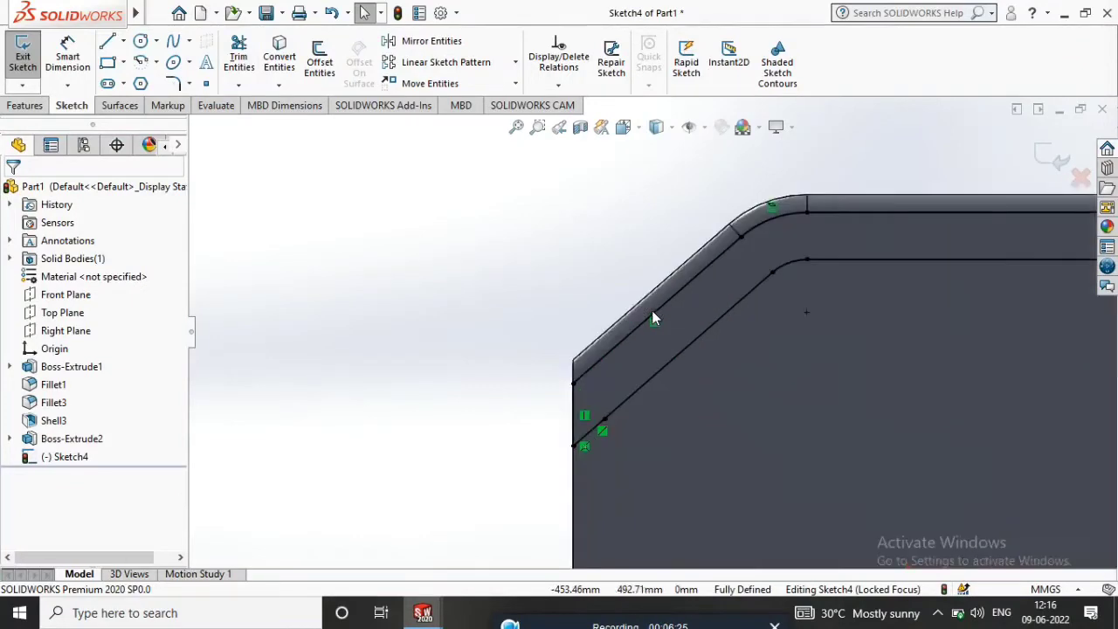
left_click(25, 107)
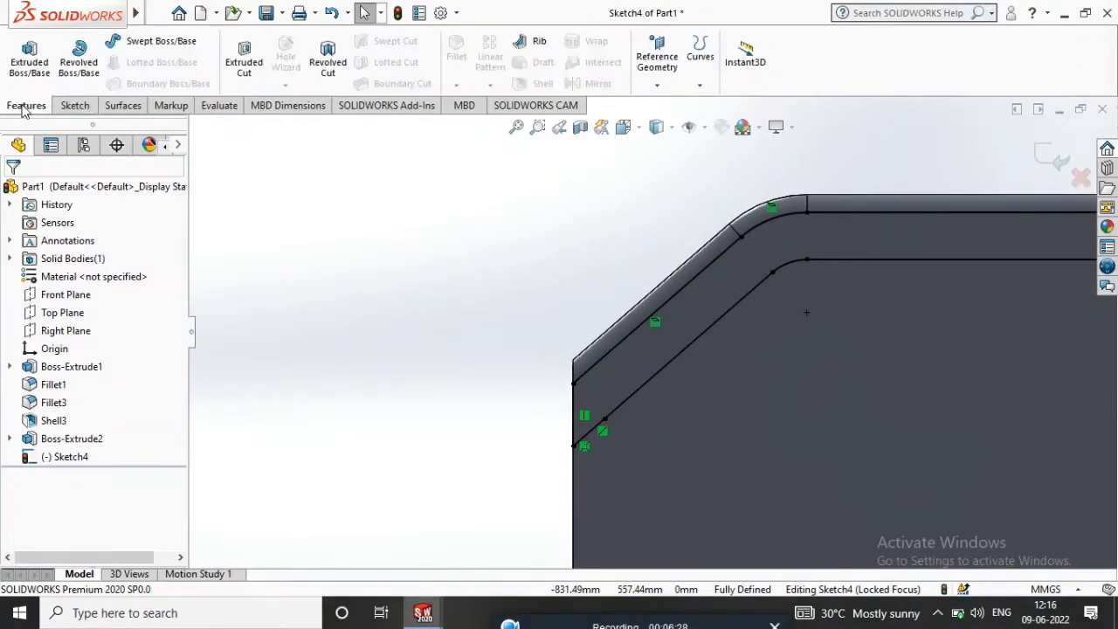
left_click(29, 61)
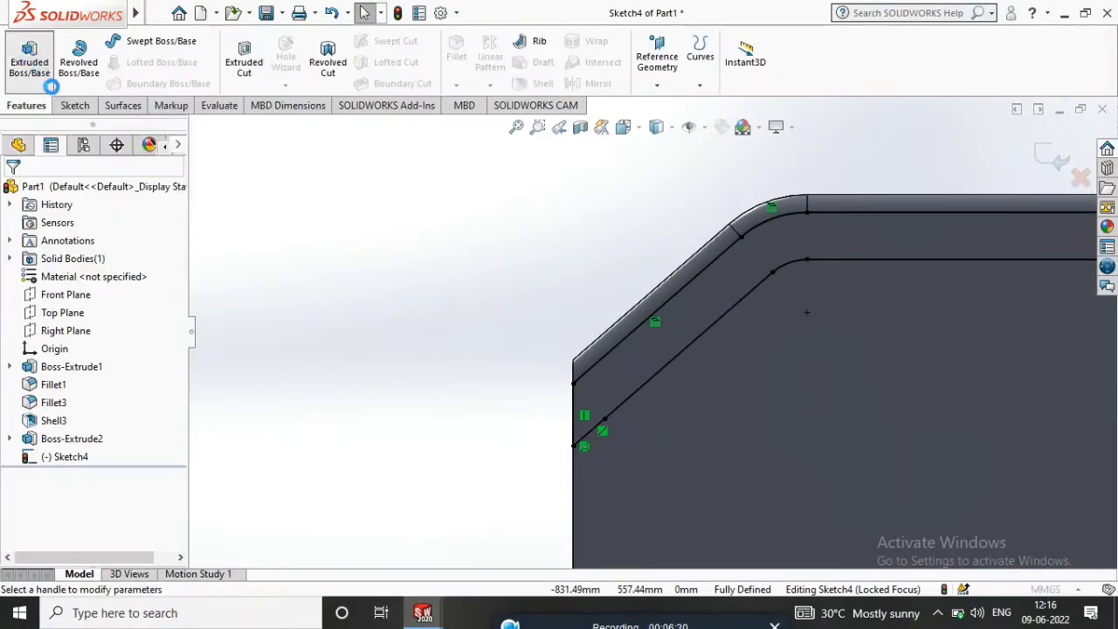
left_click(83, 240)
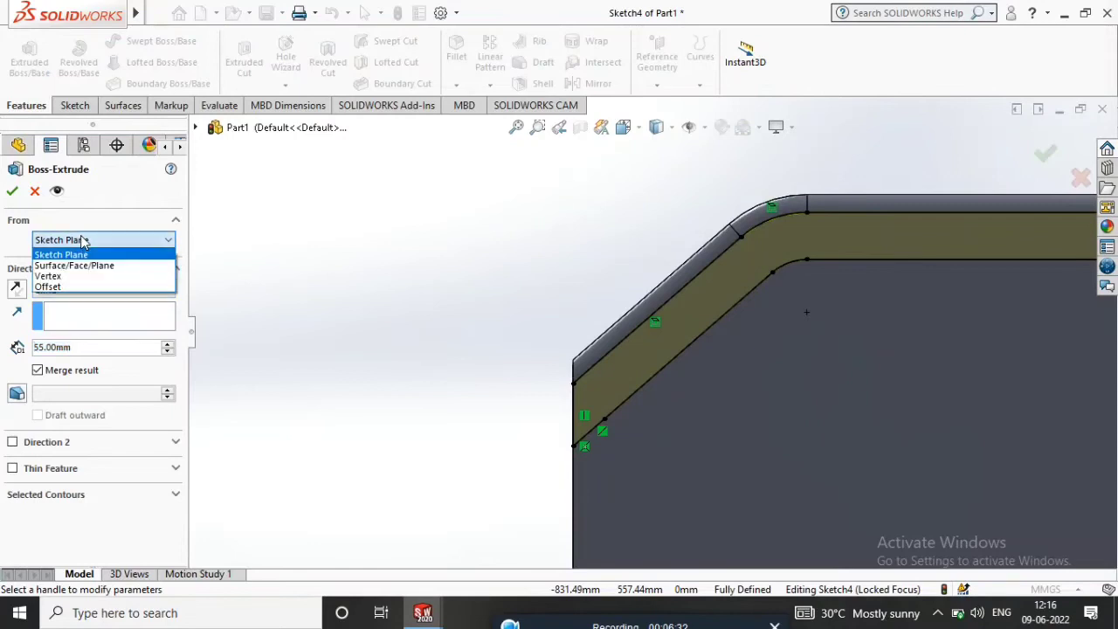
left_click(70, 282)
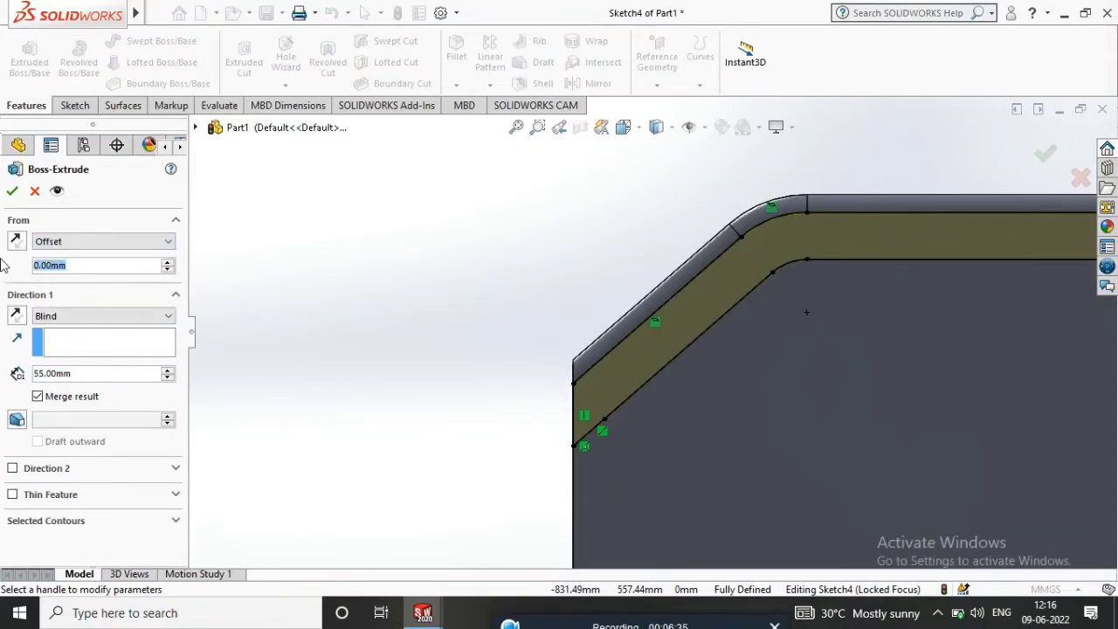
type("357")
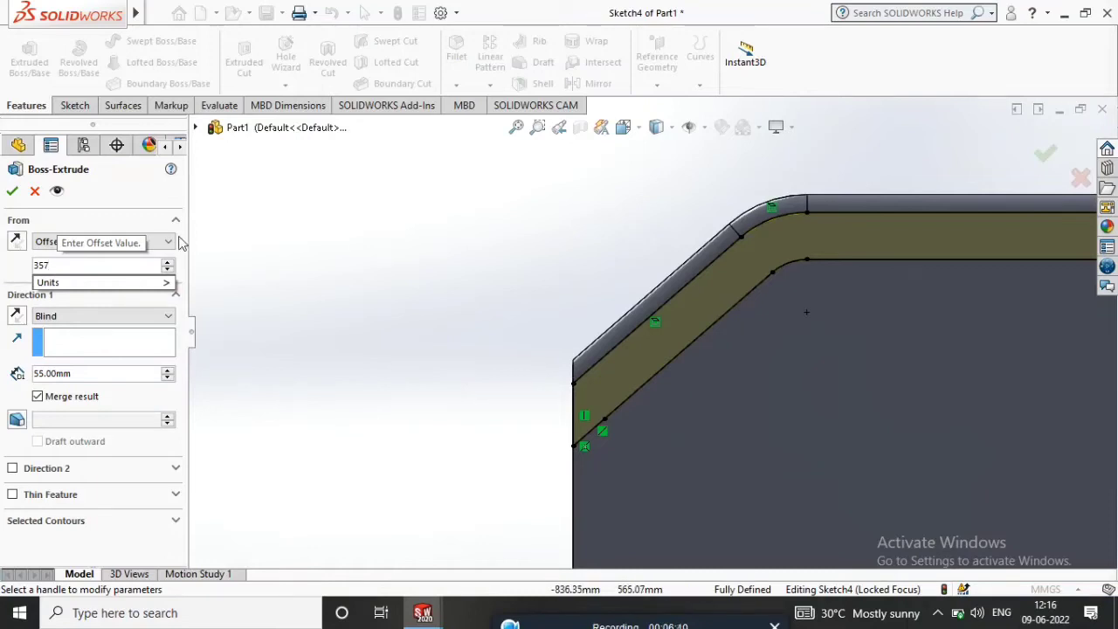
key("Return")
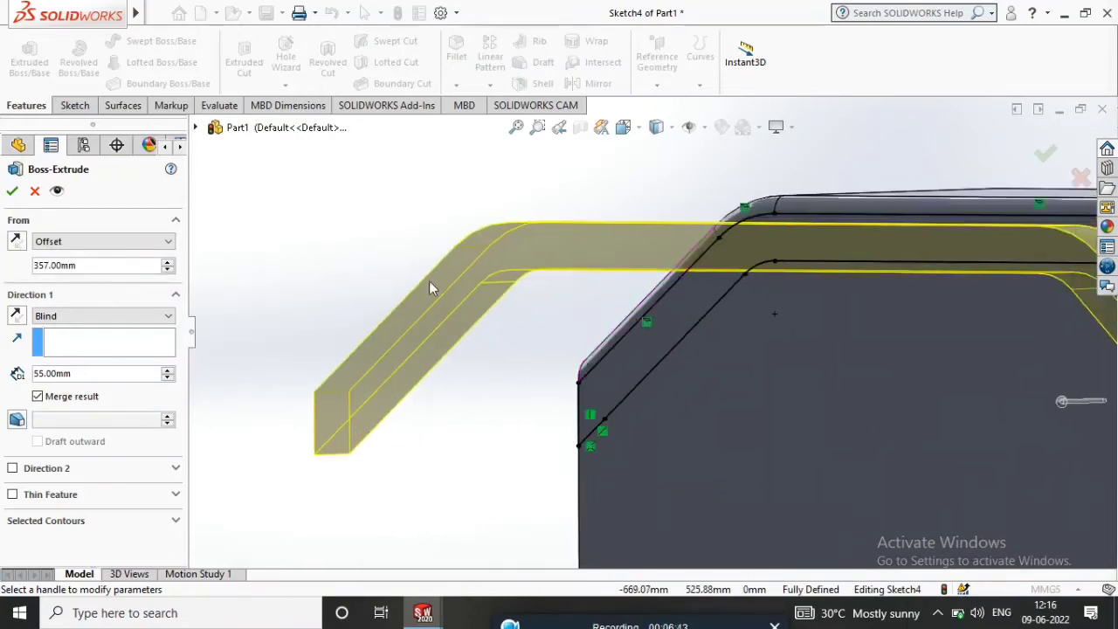
left_click(19, 242)
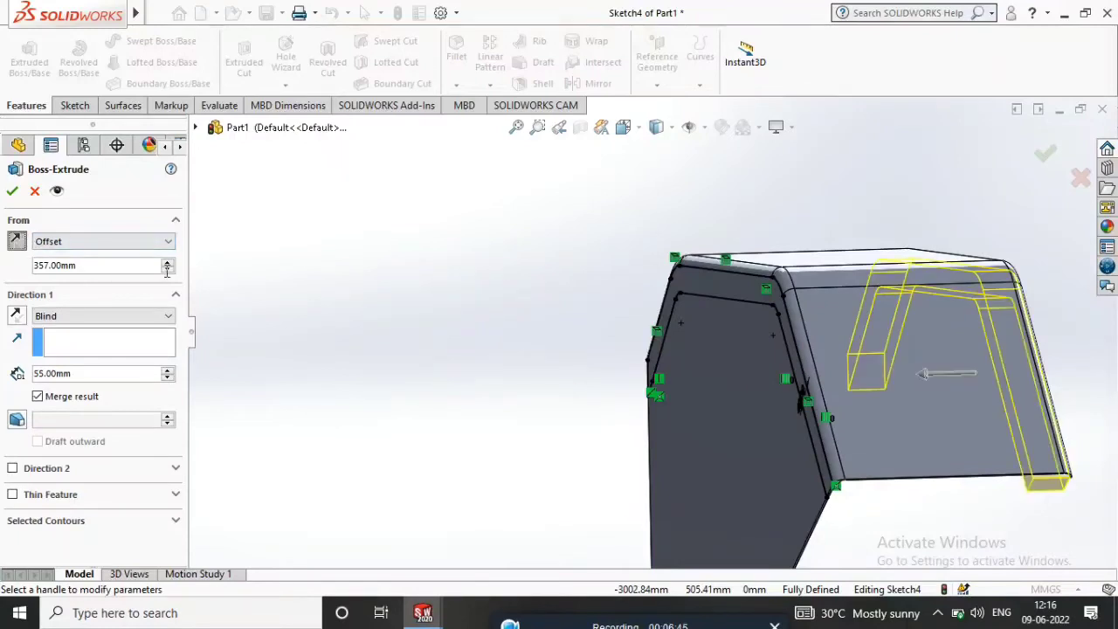
middle_click_drag(349, 278, 229, 274)
scroll(303, 311, "up", 3)
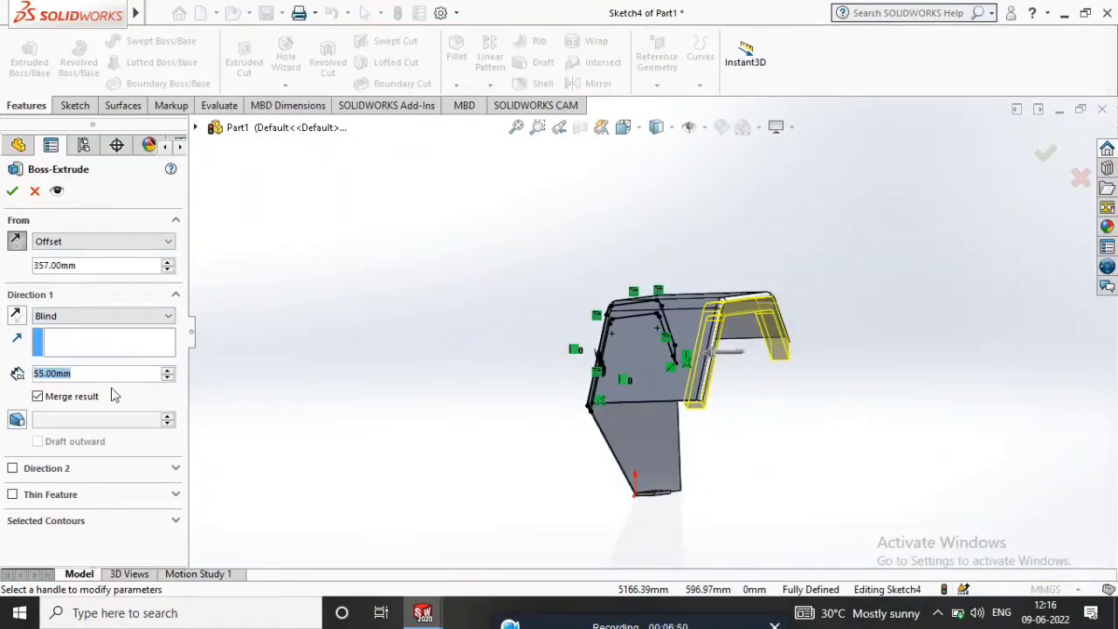
Set the band extrusion's blind depth to 3 mm and inspect its preview at the cover's opposite edge
type("3")
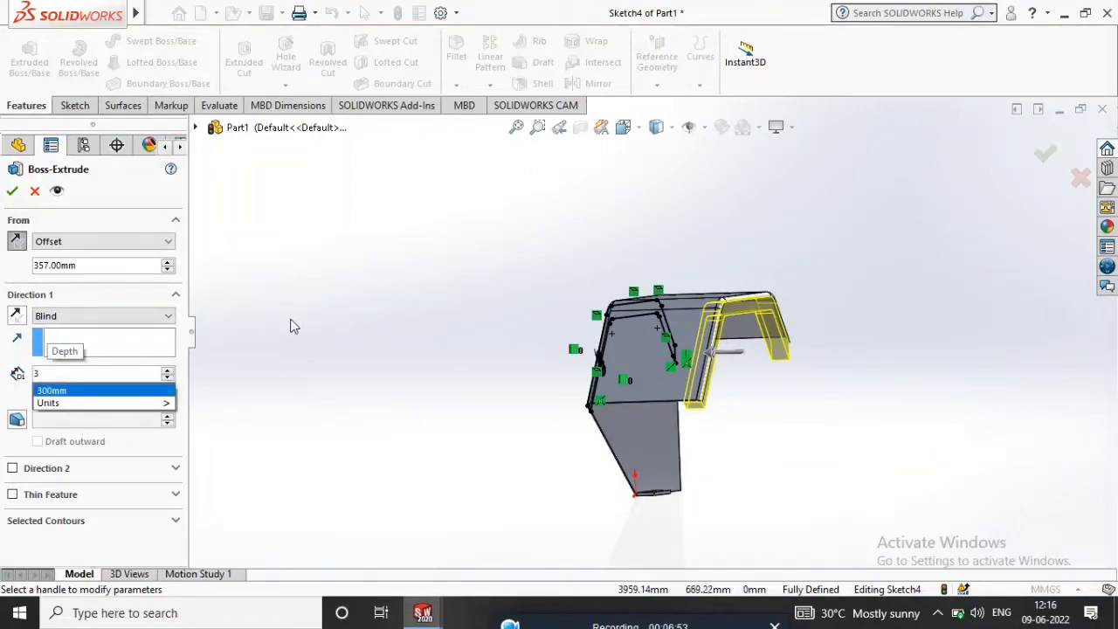
key("Return")
scroll(725, 309, "down", 7)
middle_click_drag(716, 325, 741, 329)
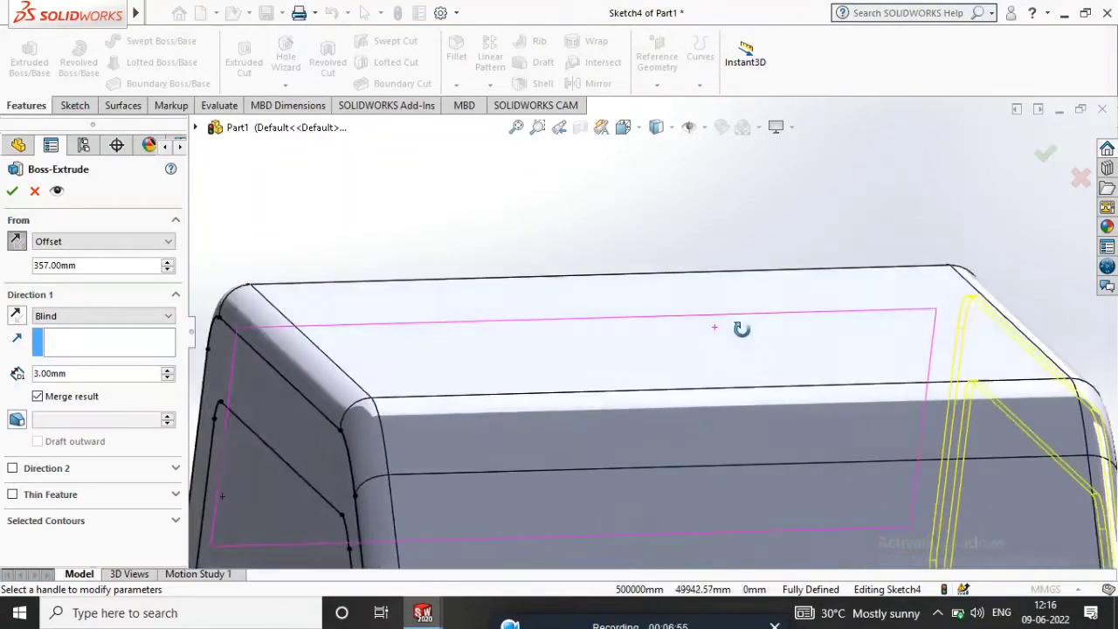
scroll(742, 330, "up", 3)
middle_click_drag(865, 381, 883, 374)
scroll(861, 356, "down", 6)
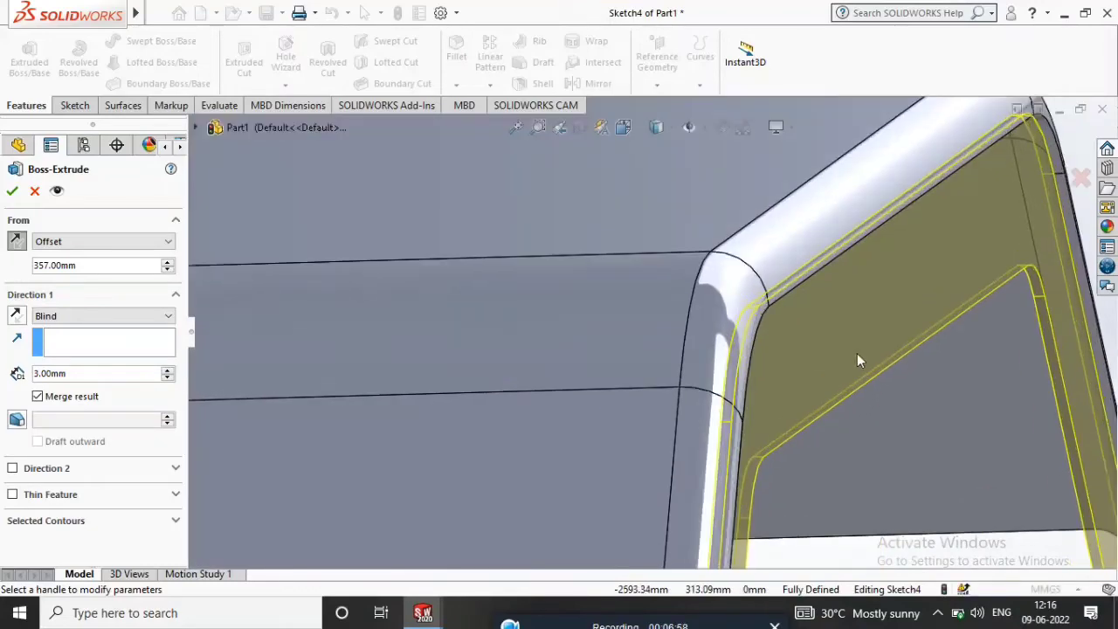
mouse_move(769, 358)
middle_mouse_down()
mouse_move(742, 352)
mouse_move(752, 344)
middle_mouse_up()
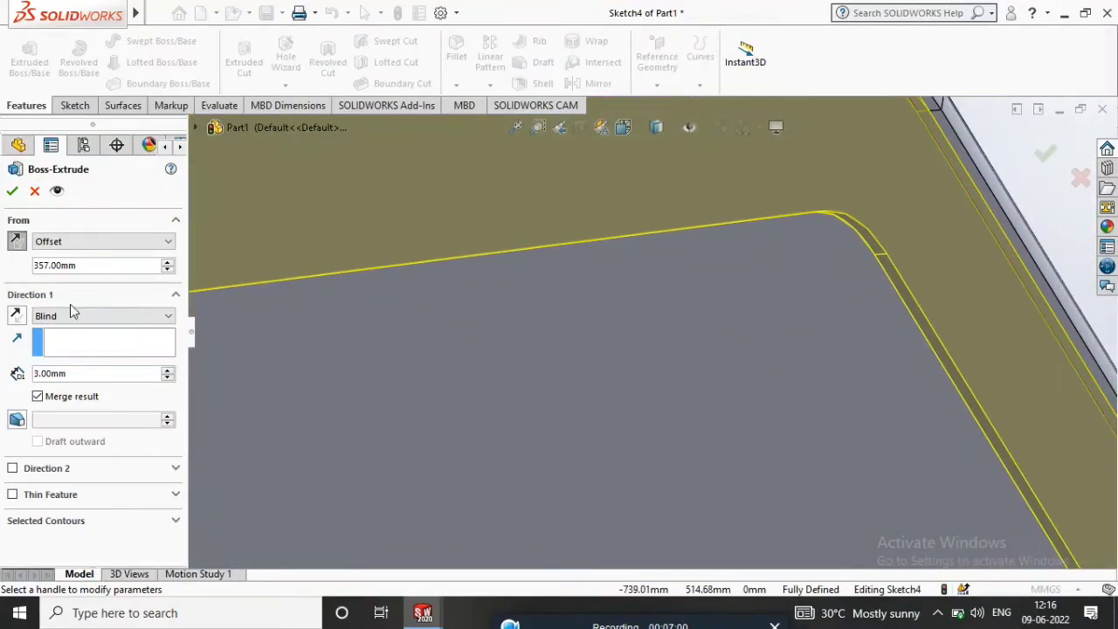
Reverse the band's extrusion direction, check the preview along the rounded edge, and accept the boss
left_click(17, 319)
scroll(603, 364, "up", 5)
middle_click_drag(604, 363, 650, 364)
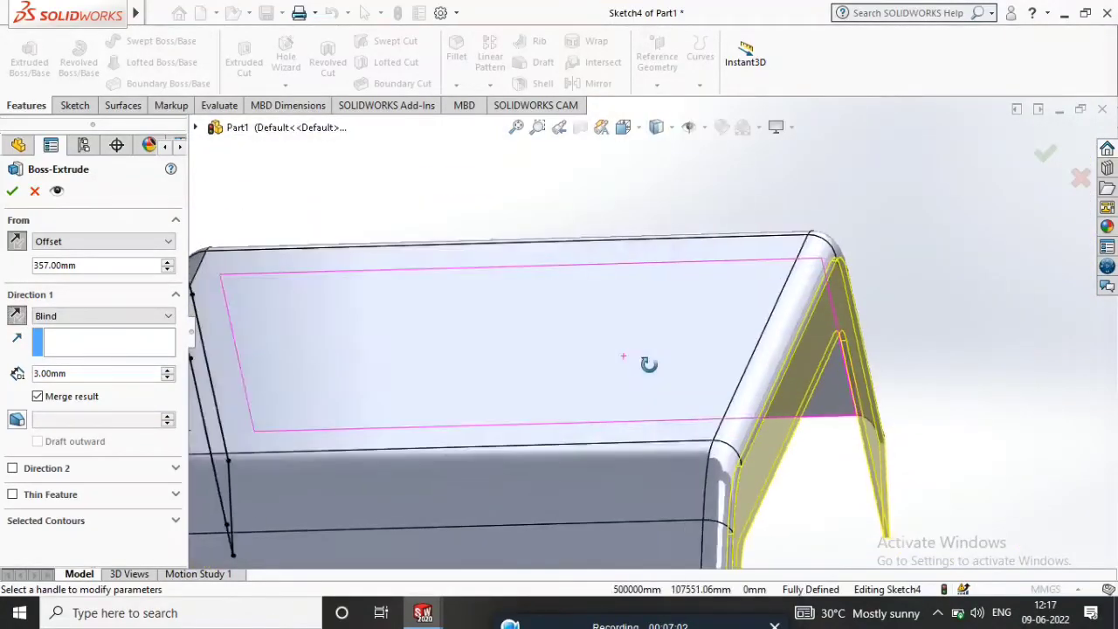
scroll(655, 370, "up", 2)
middle_click_drag(961, 425, 778, 531)
scroll(773, 325, "down", 5)
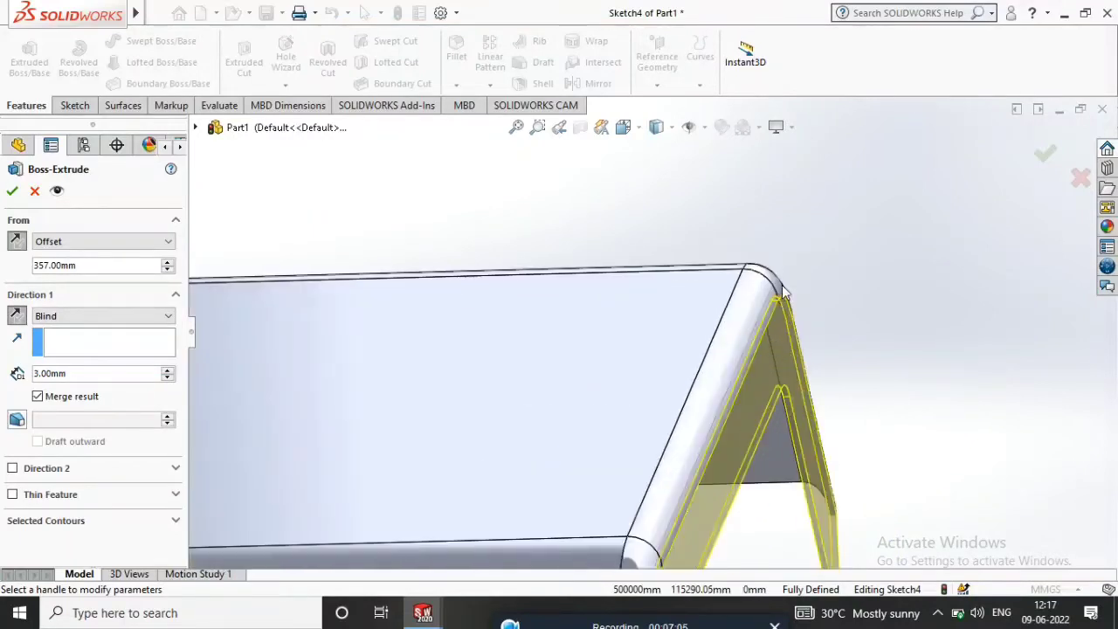
middle_click_drag(773, 325, 779, 327)
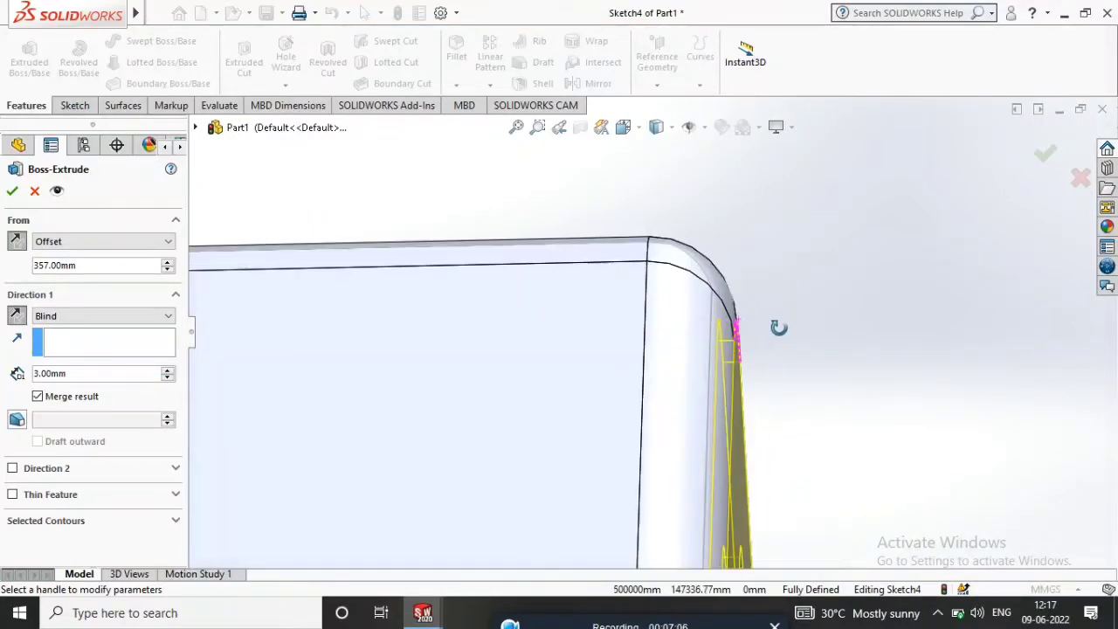
left_click(11, 191)
Start a sketch on the cover's narrow flat face beside the mounting strip and draw a center rectangle about 48 by 102 mm
middle_click_drag(669, 381, 620, 282)
scroll(711, 431, "up", 5)
left_click(620, 281)
left_click(712, 224)
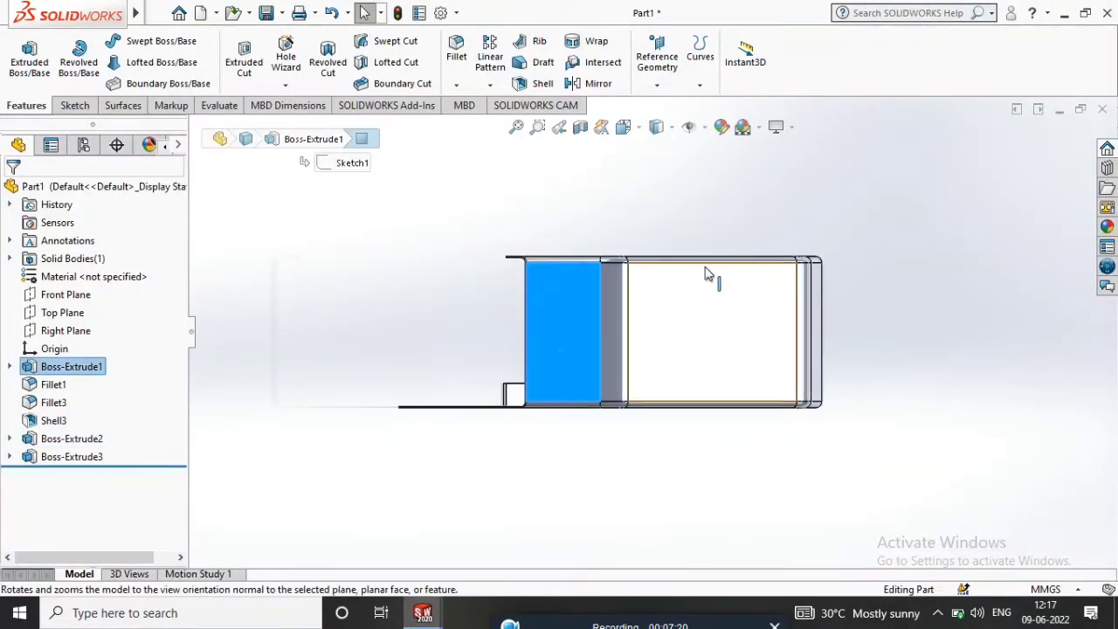
right_click(566, 330)
left_click(603, 195)
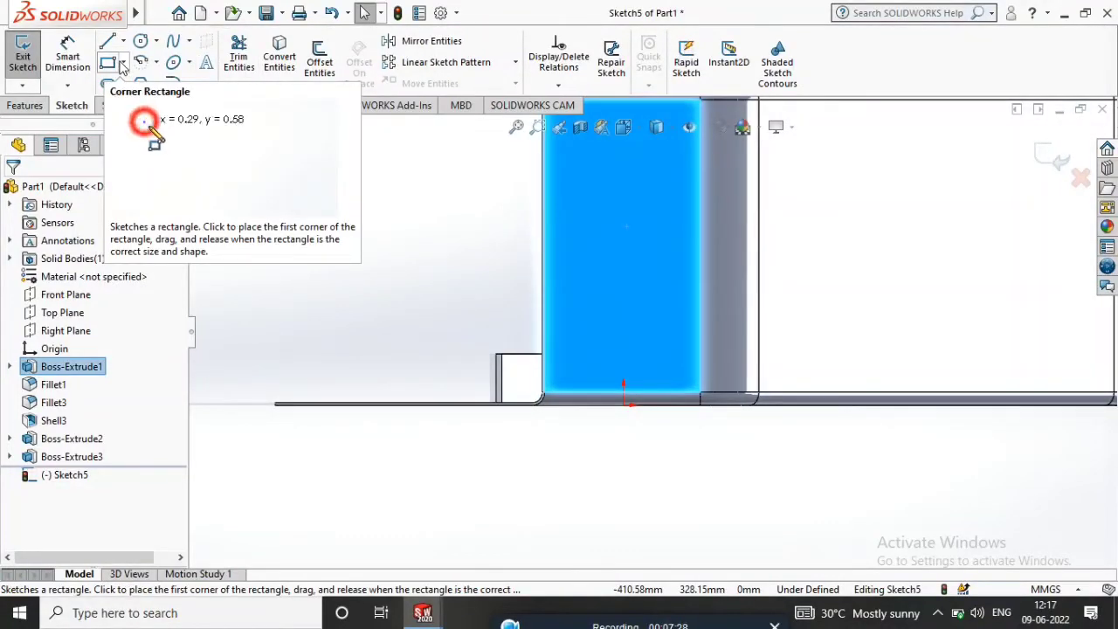
left_click(122, 64)
left_click(161, 103)
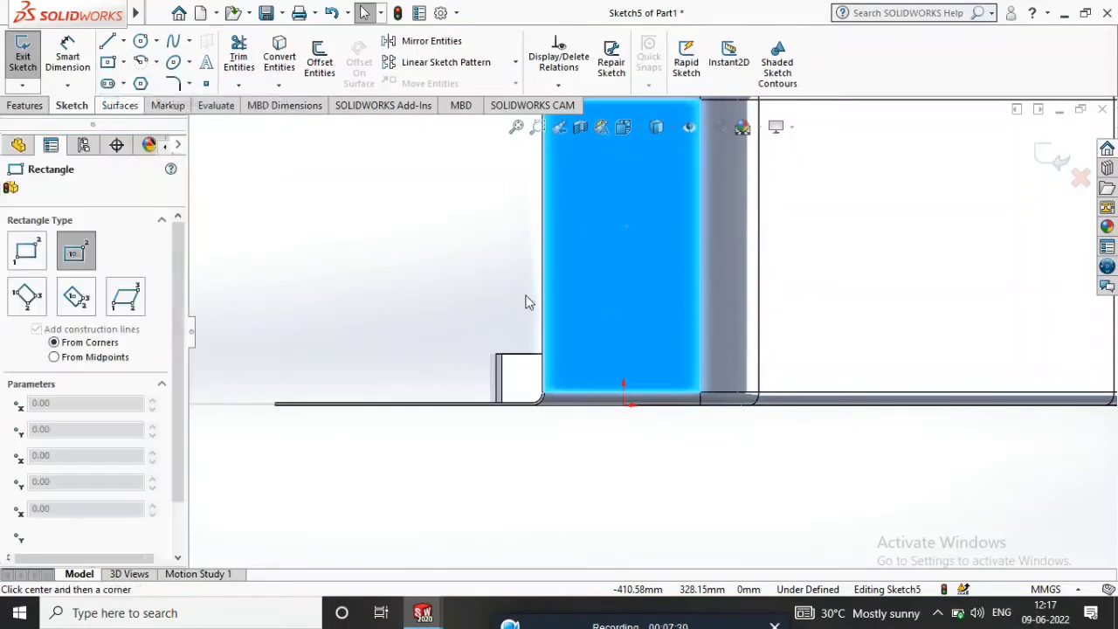
left_click(573, 301)
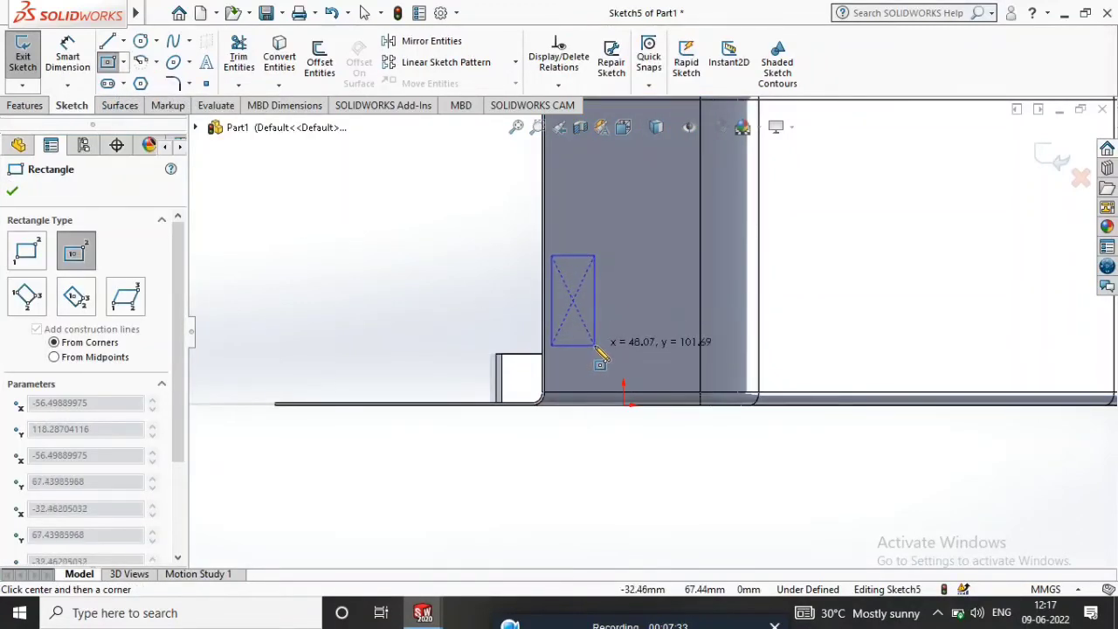
left_click(596, 346)
Dimension the rectangle to 100 mm high and 55 mm wide
scroll(548, 316, "down", 3)
left_click(67, 57)
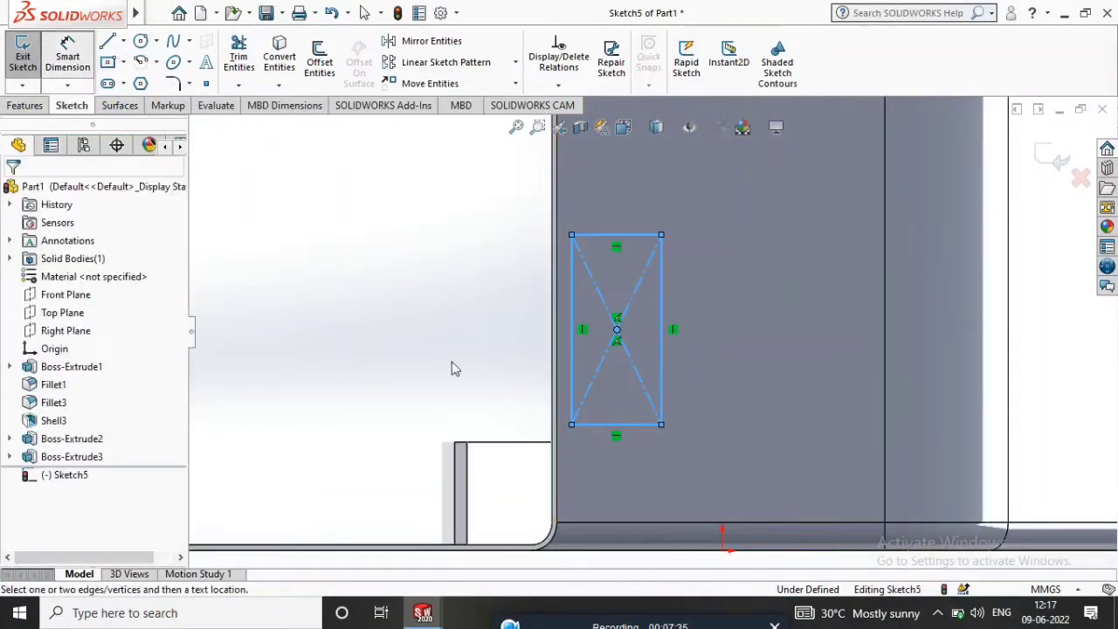
left_click(666, 382)
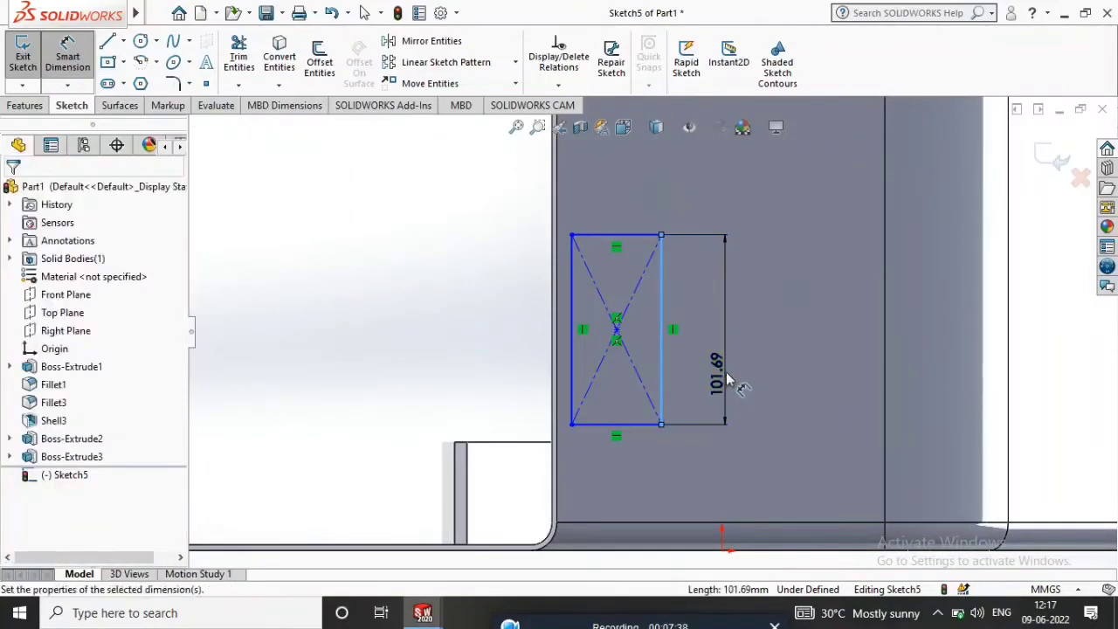
left_click(724, 377)
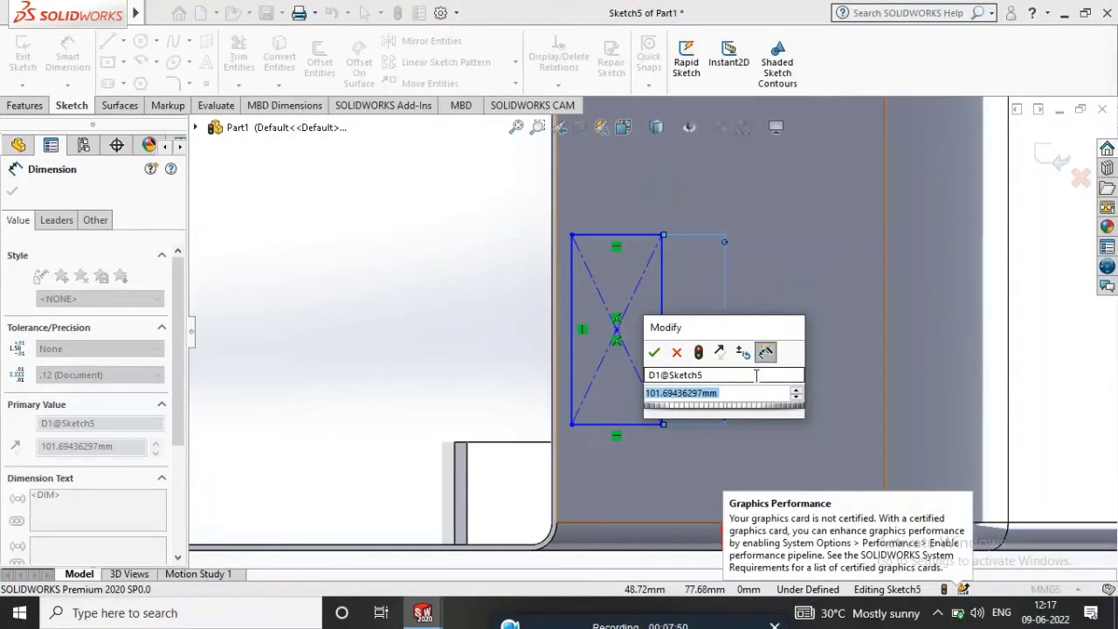
type("100")
key("Return")
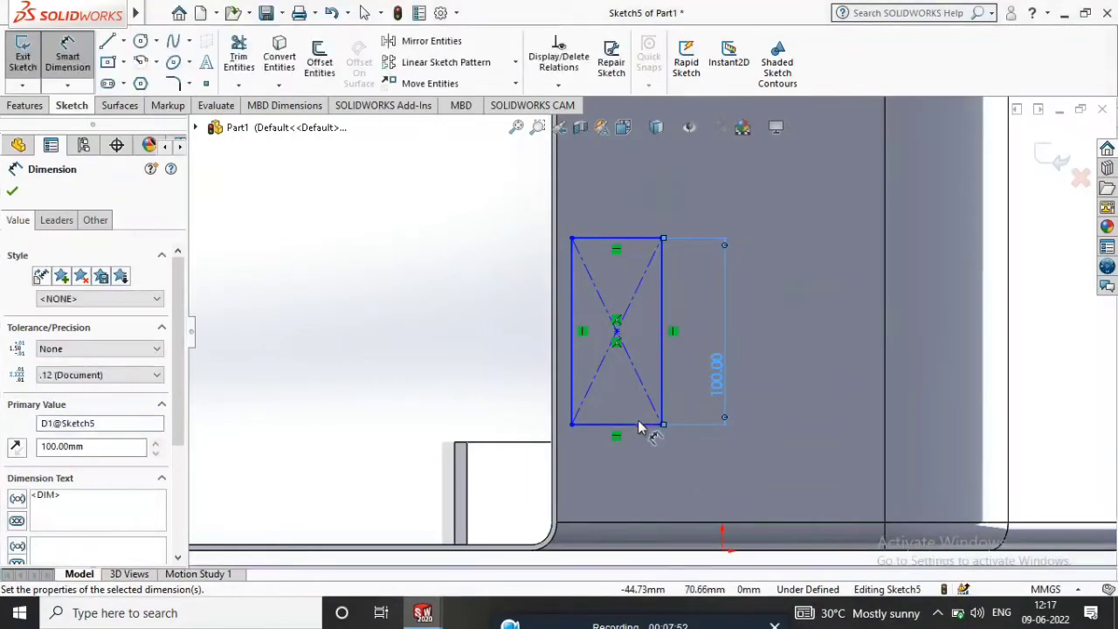
left_click(638, 425)
left_click(643, 457)
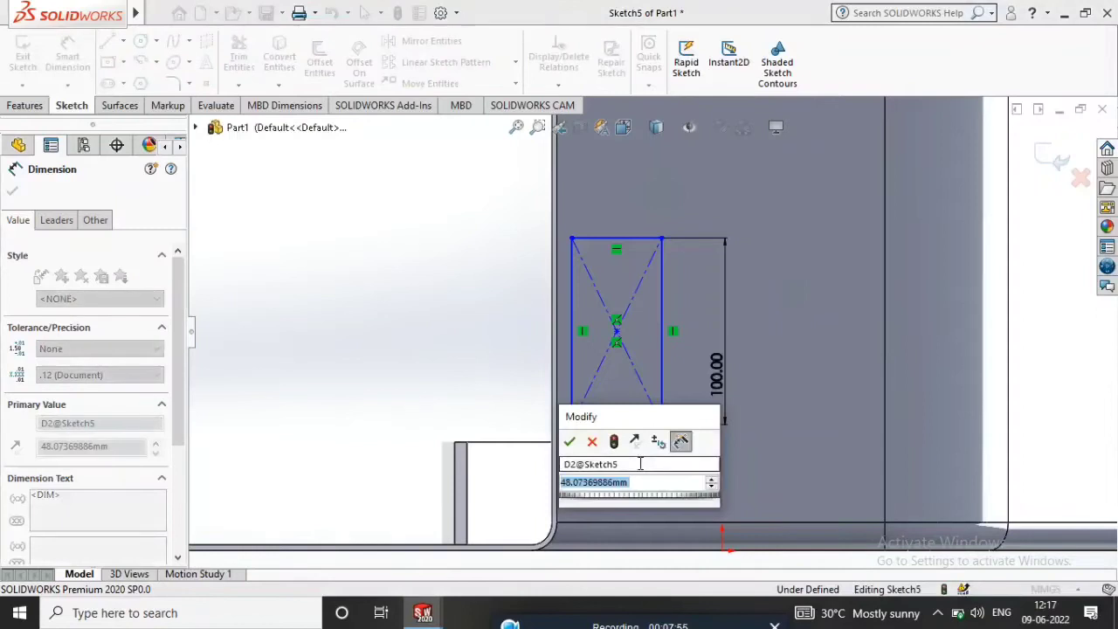
type("55")
key("Return")
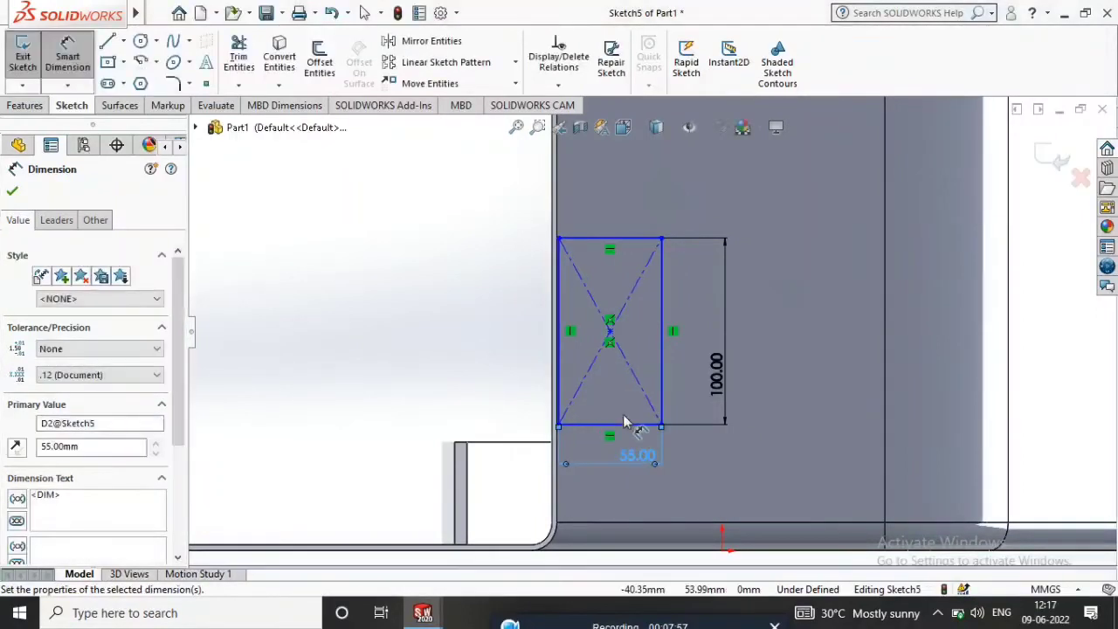
Dimension the rectangle's nearer vertical side 40 mm from the face's edge on the mounting strip side
scroll(567, 380, "down", 4)
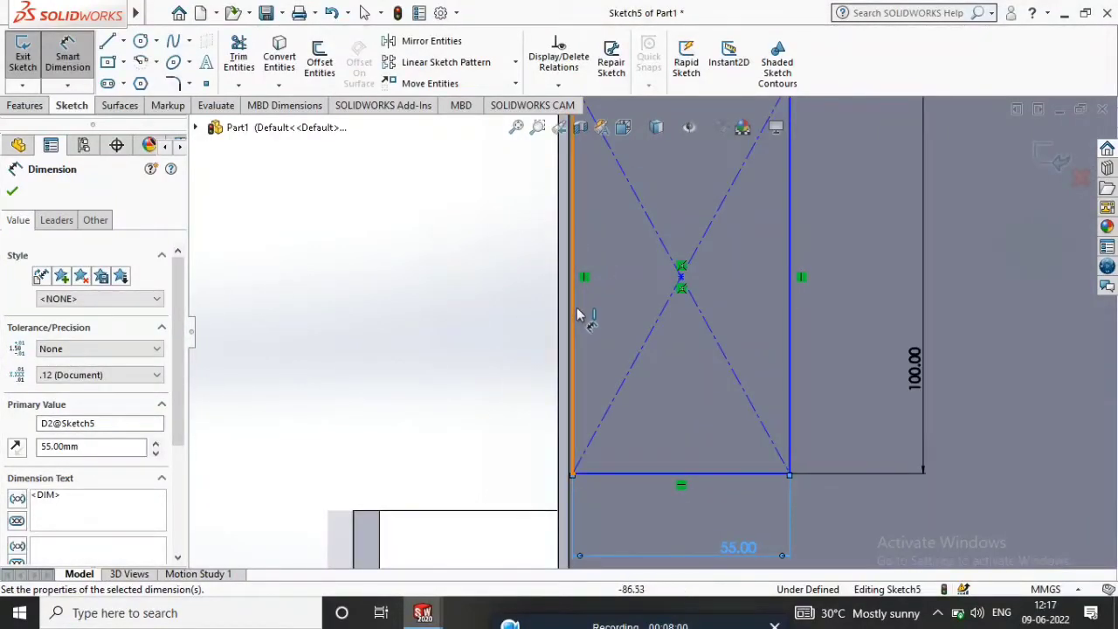
left_click(587, 341)
scroll(590, 502, "down", 3)
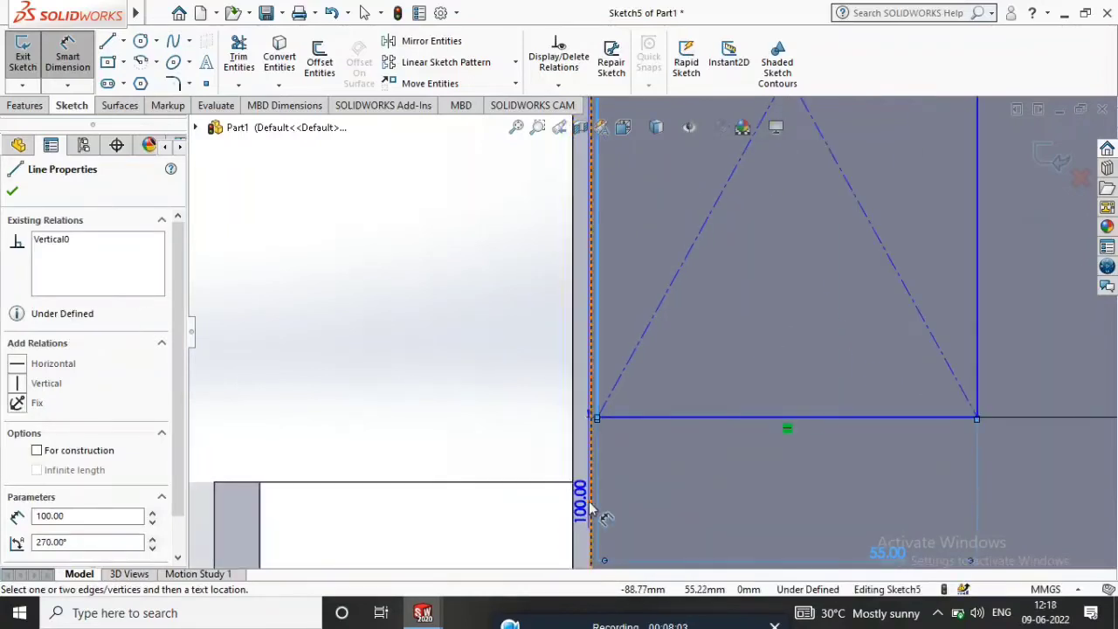
left_click(590, 507)
left_click(566, 474)
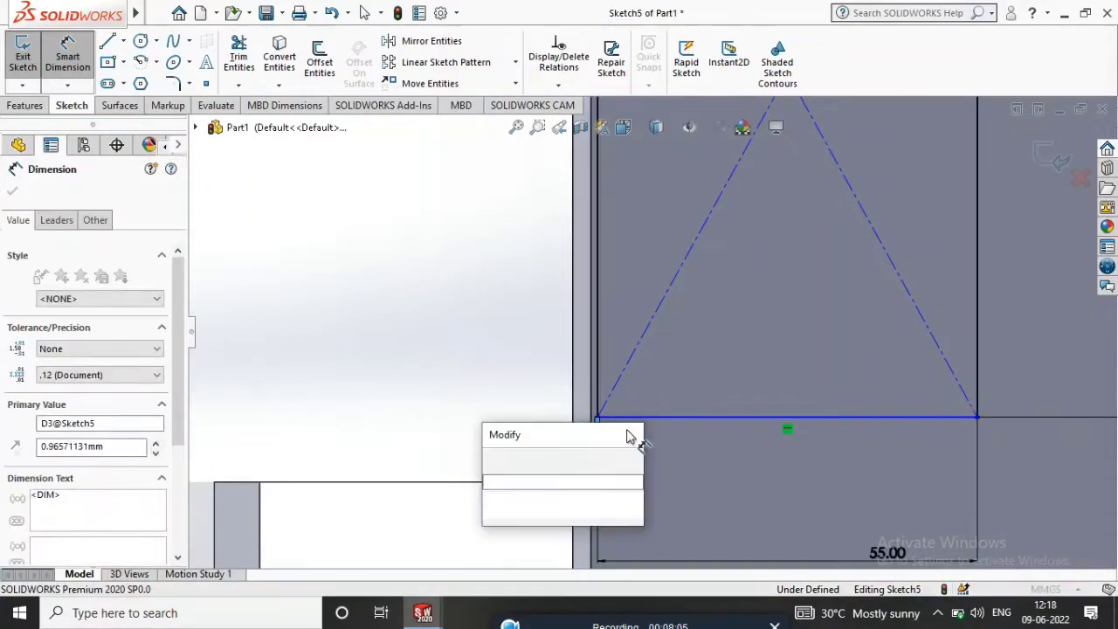
type("40")
key("Return")
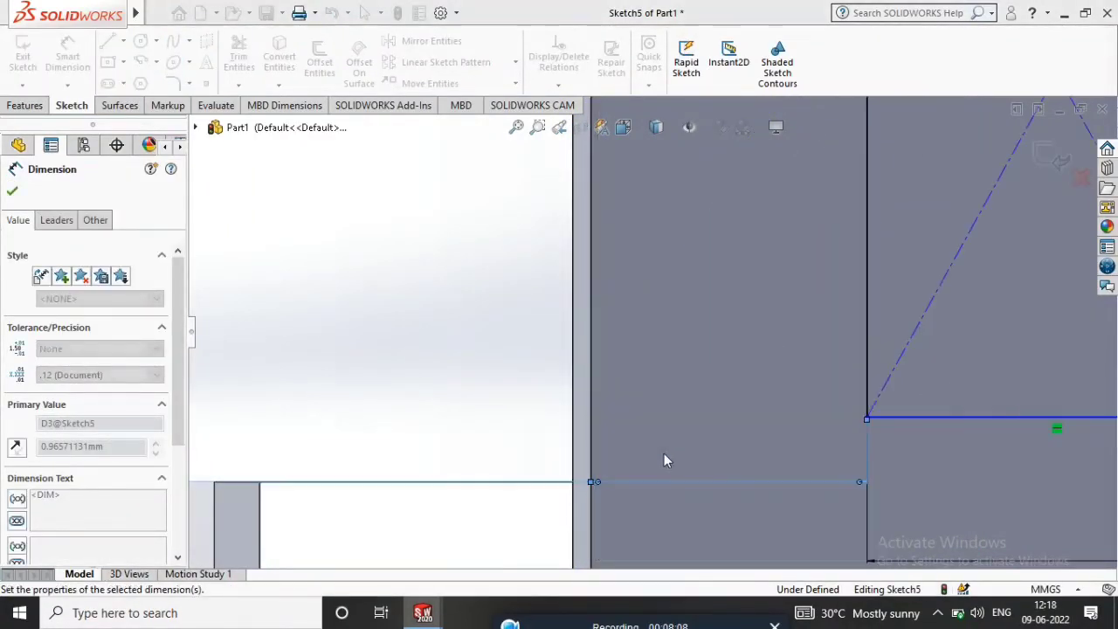
scroll(662, 341, "up", 3)
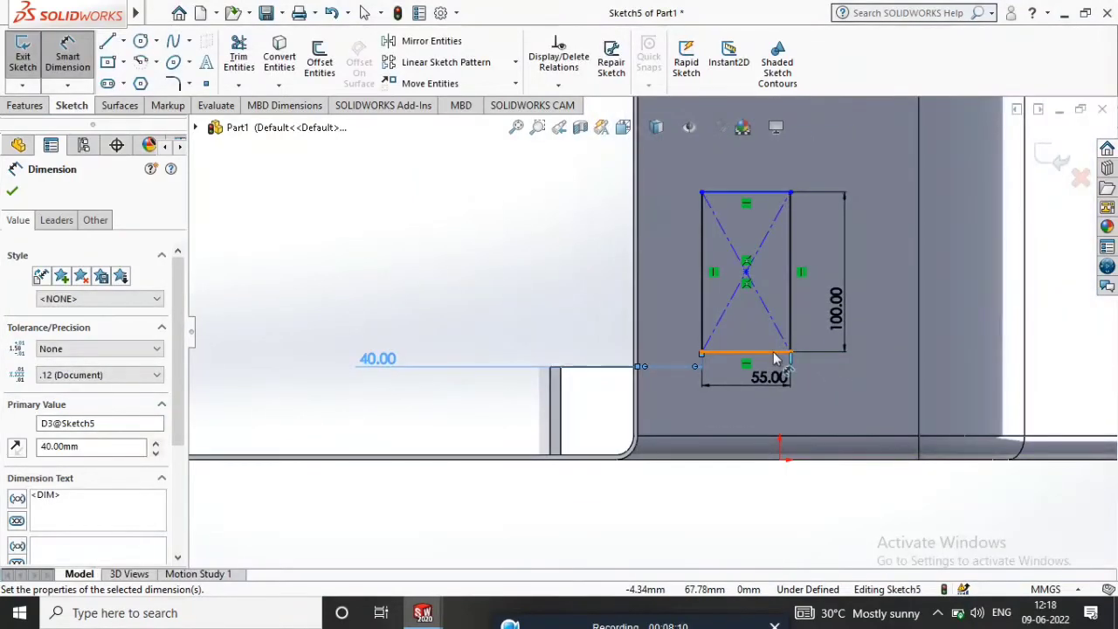
Dimension the rectangle's lower side 40 mm above the face's bottom edge line
left_click(773, 354)
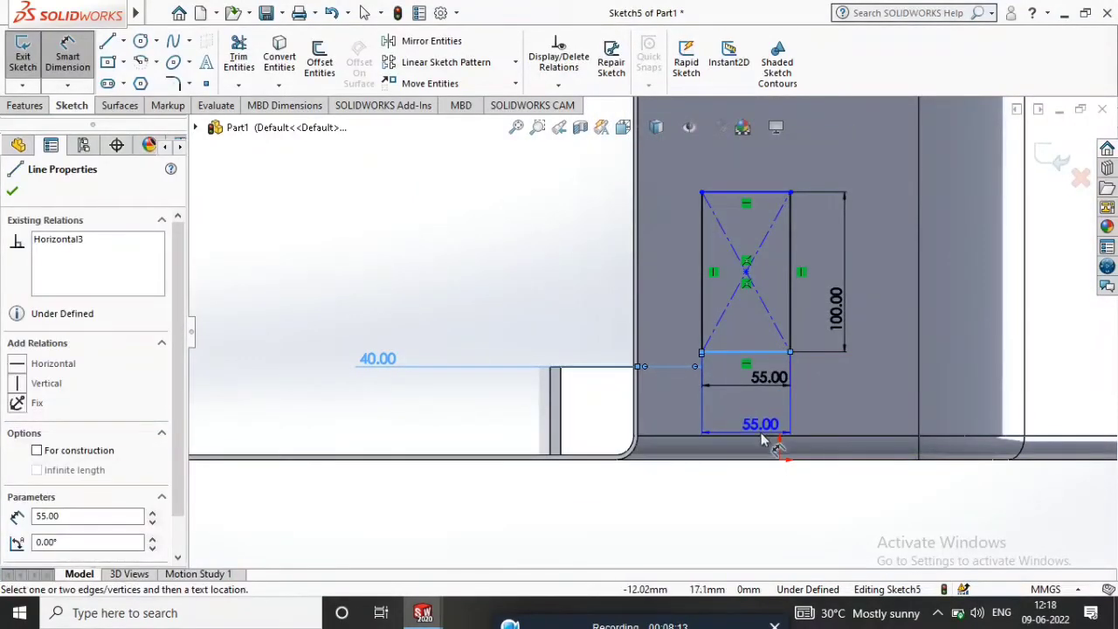
left_click(767, 436)
left_click(905, 434)
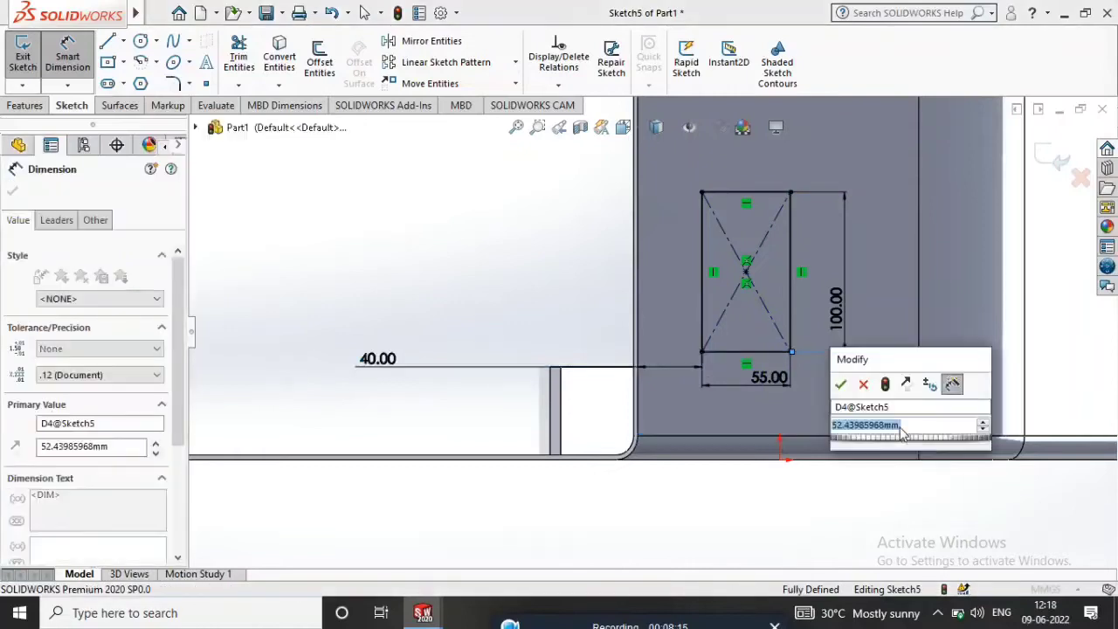
type("40")
key("Return")
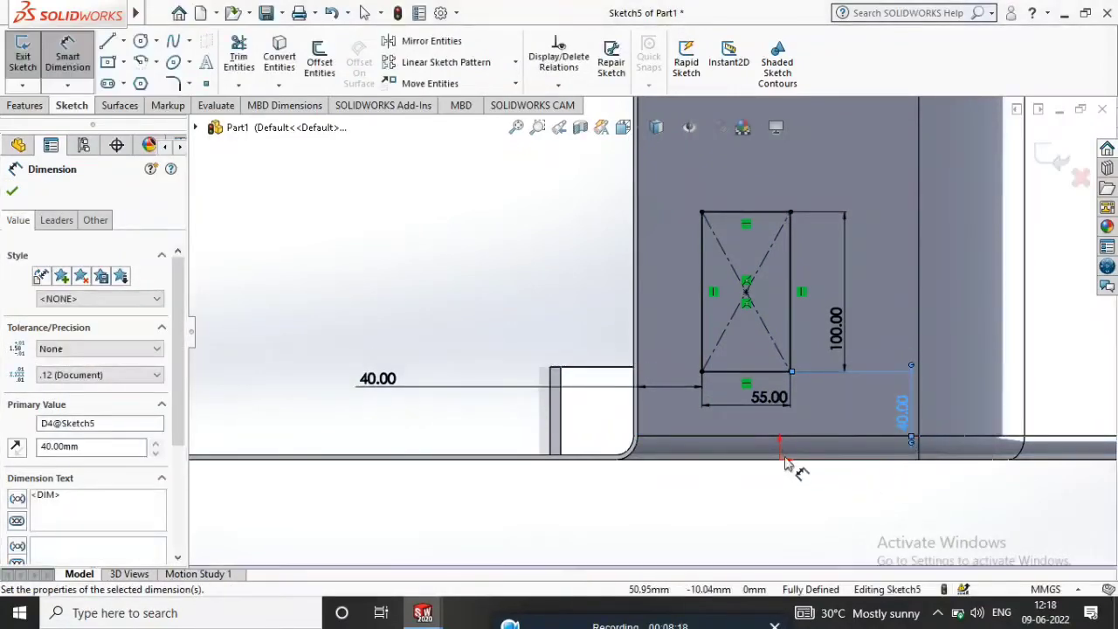
left_click(12, 194)
Extrude the rectangle as a 45 mm blind boss merged with the cover
left_click(24, 106)
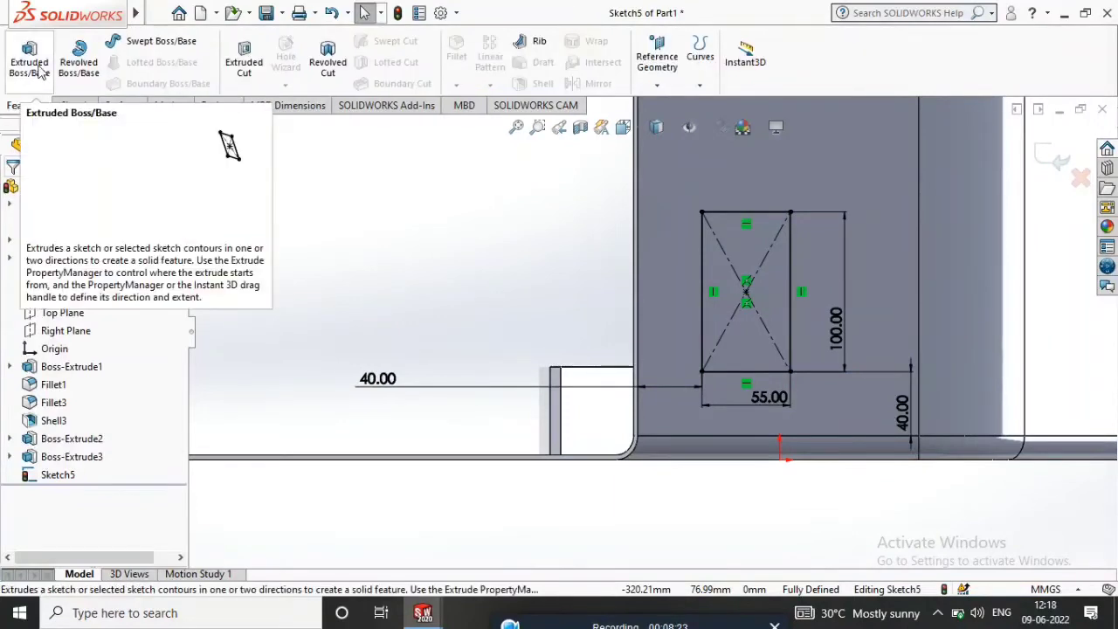
left_click(36, 70)
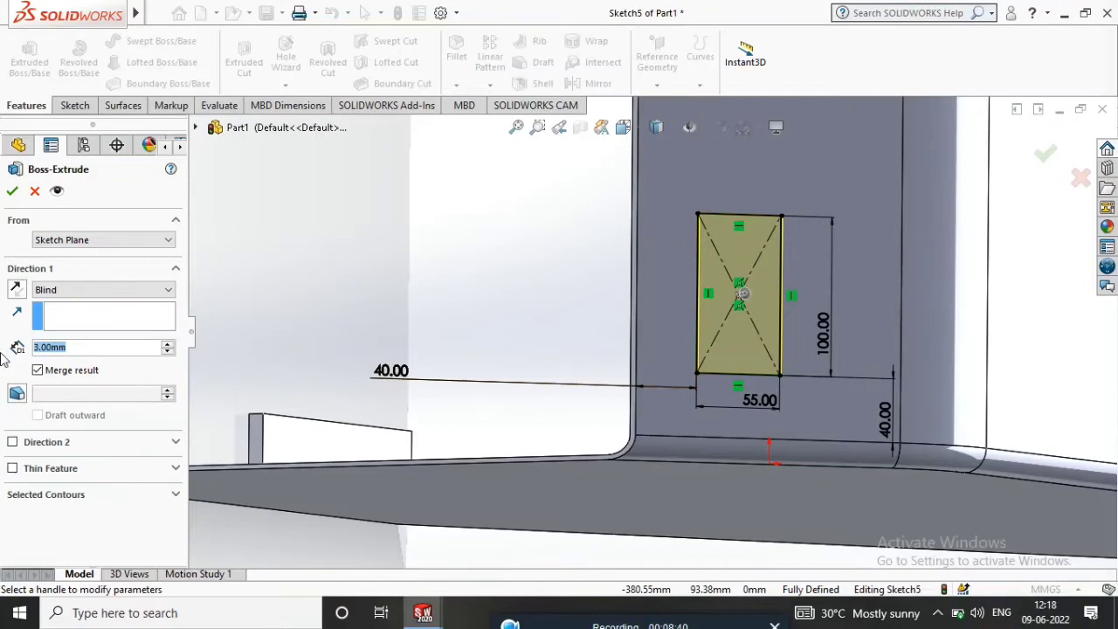
type("5")
key("Return")
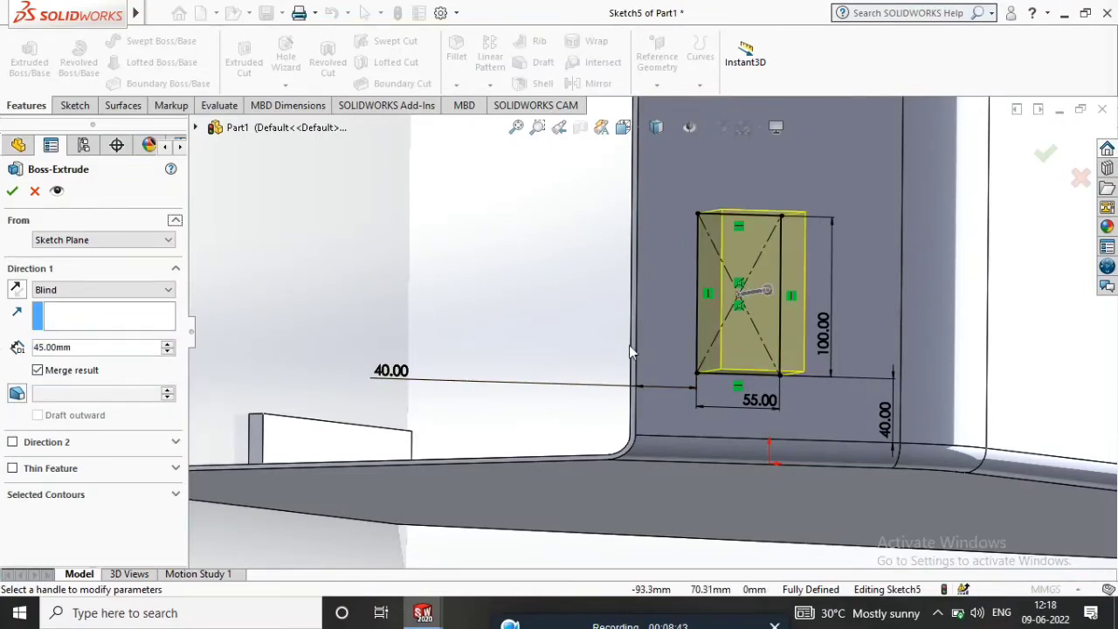
middle_click_drag(527, 339, 555, 238)
left_click(12, 191)
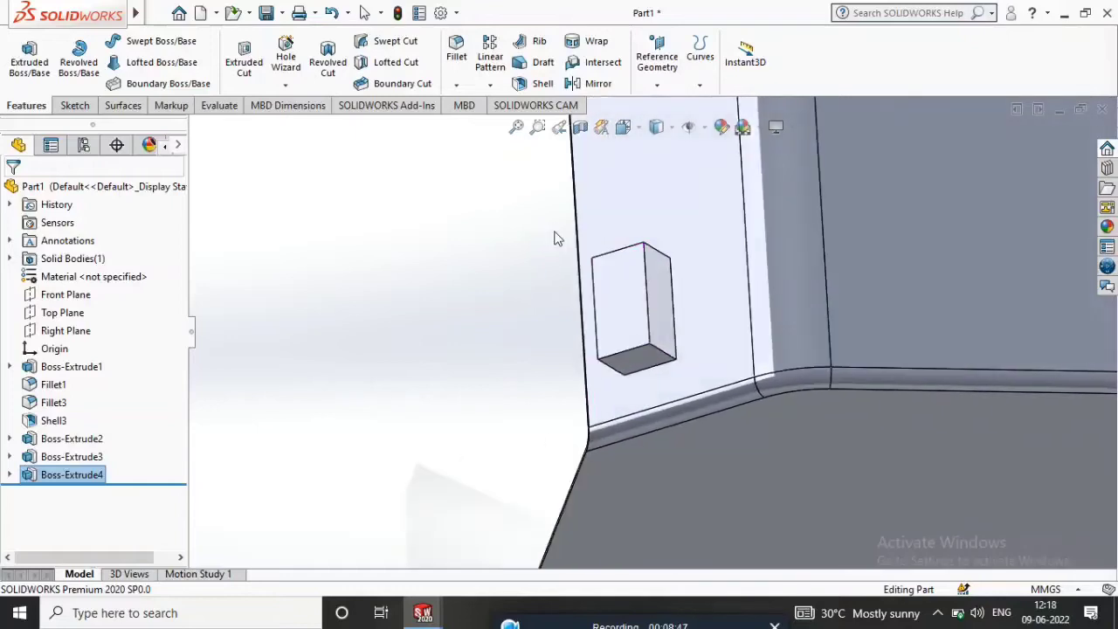
Fillet the block's two short outward edges farthest from the mounting strip with a 5 mm radius
left_click(455, 48)
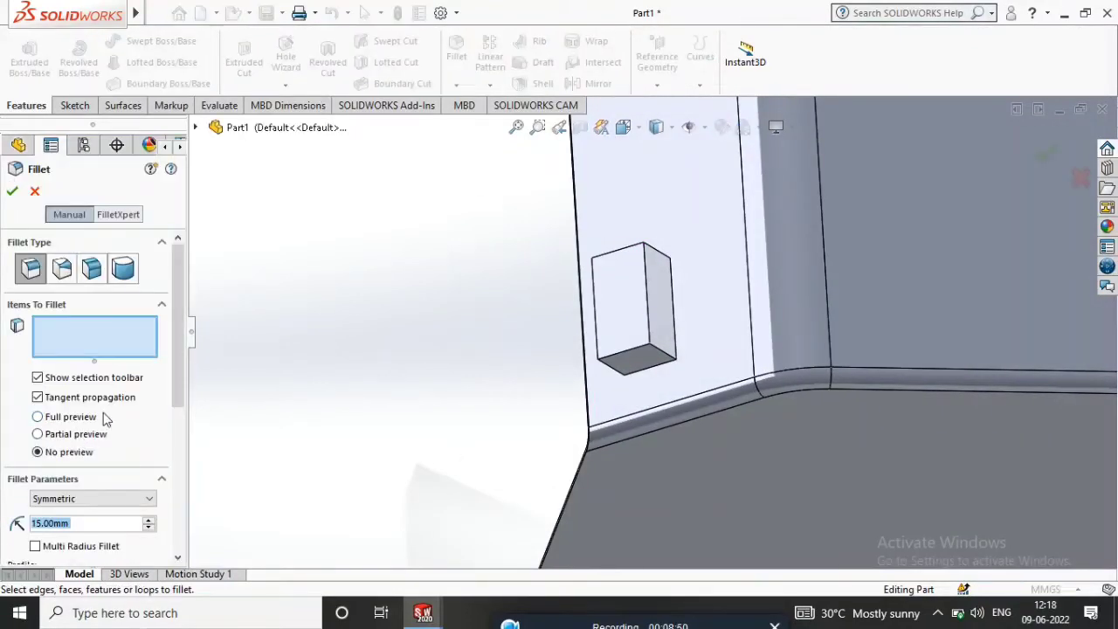
type("5")
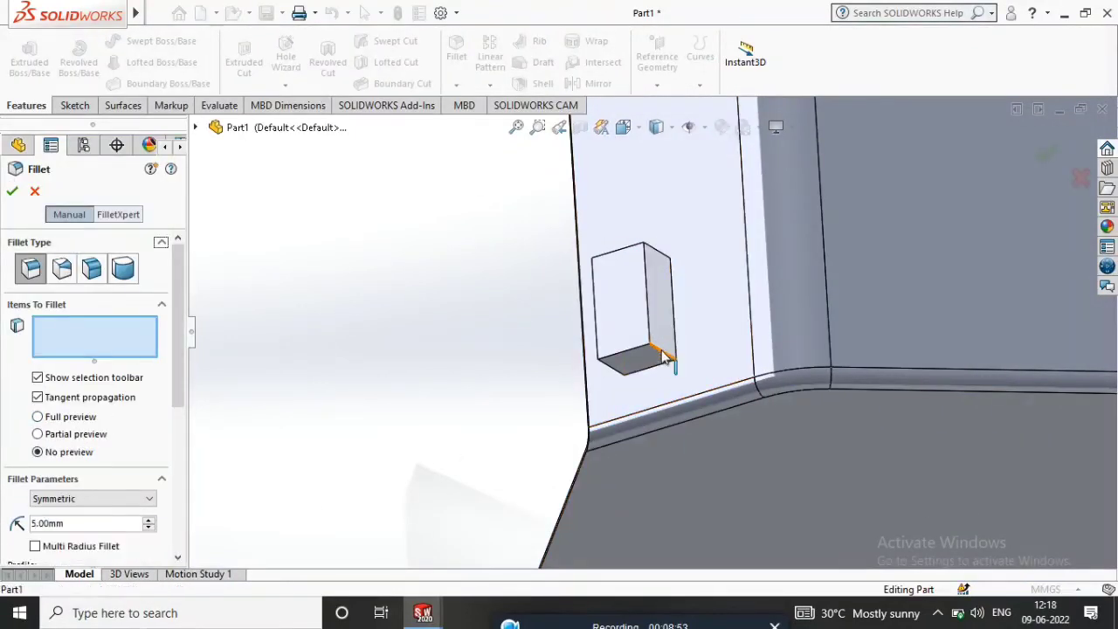
left_click(664, 356)
left_click(657, 251)
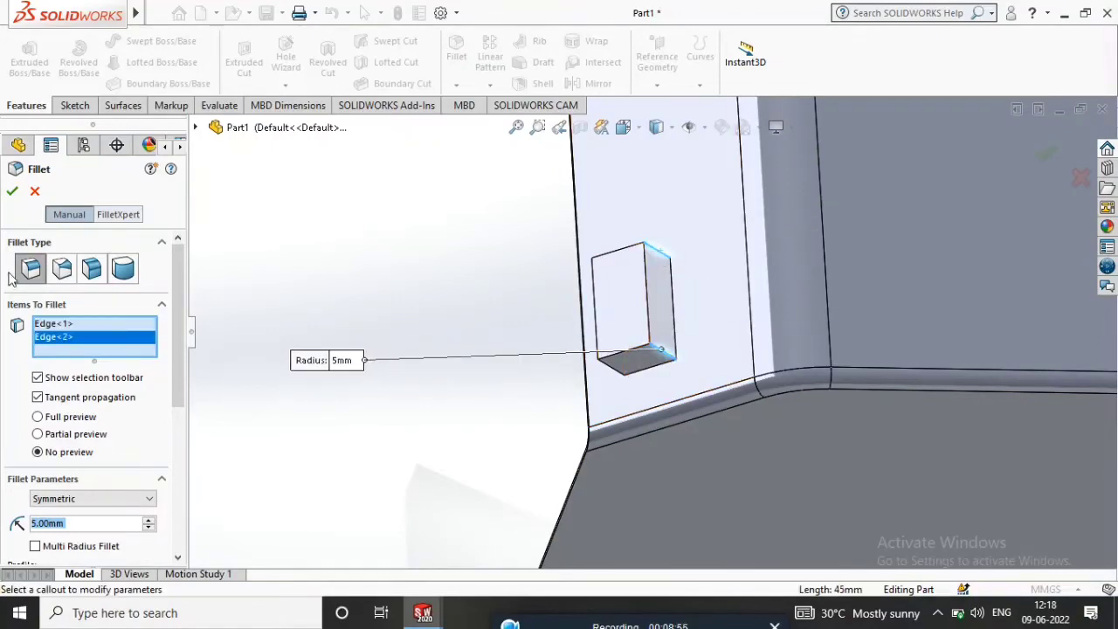
left_click(12, 192)
Start a sketch on the block's outer face and convert the face's outline into sketch entities
middle_click_drag(629, 367, 594, 327)
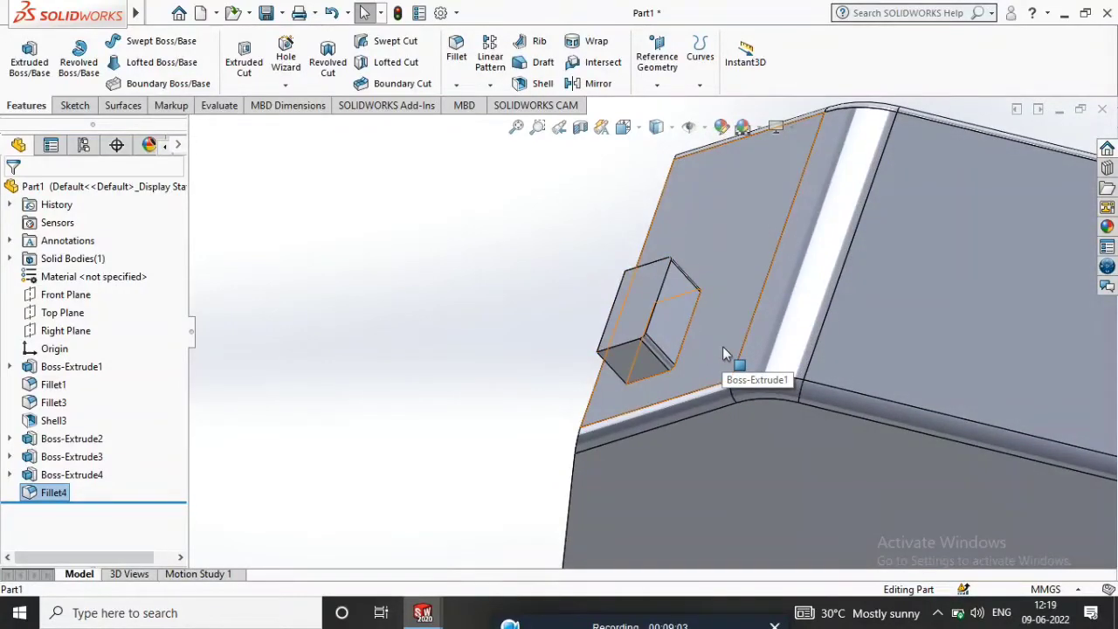
mouse_move(664, 299)
middle_mouse_down()
mouse_move(647, 302)
mouse_move(679, 300)
middle_mouse_up()
left_click(661, 299)
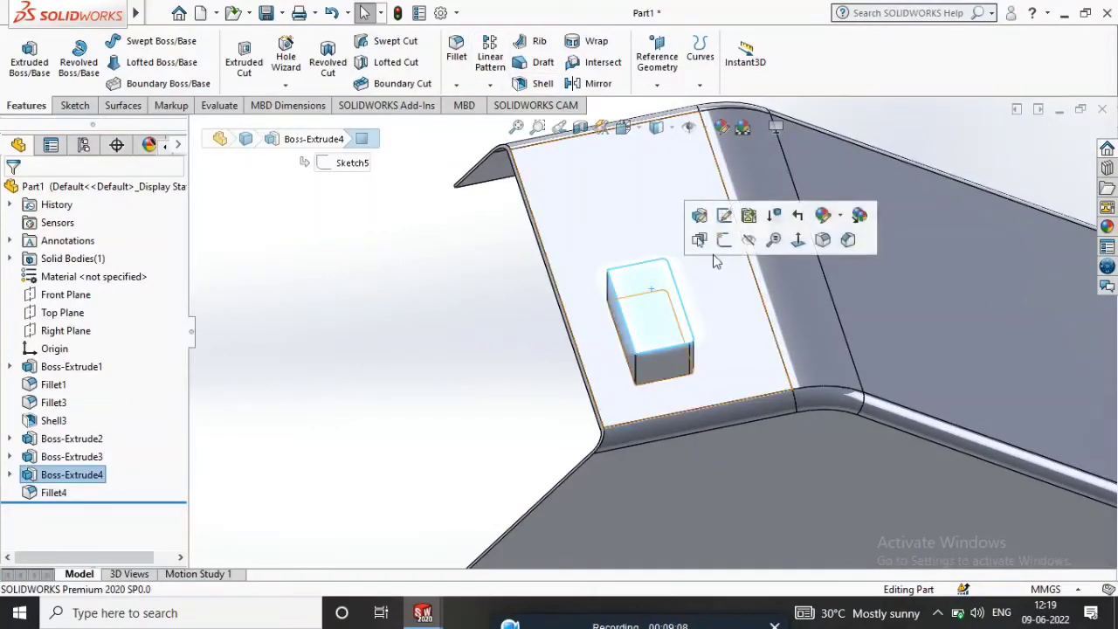
left_click(722, 245)
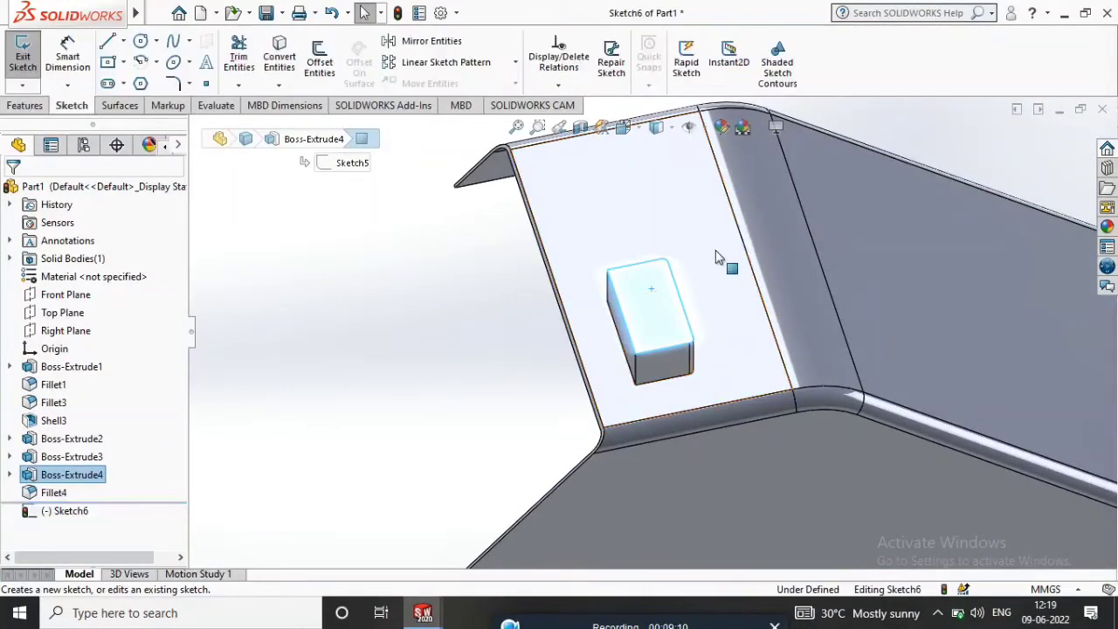
left_click(623, 126)
left_click(647, 216)
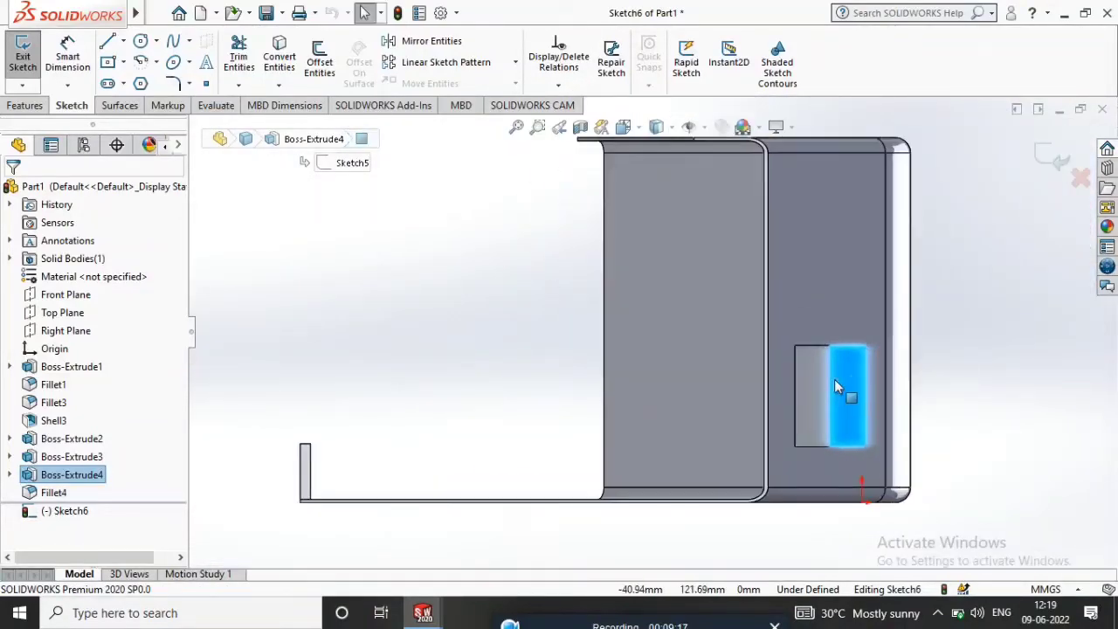
middle_click_drag(878, 400, 846, 400)
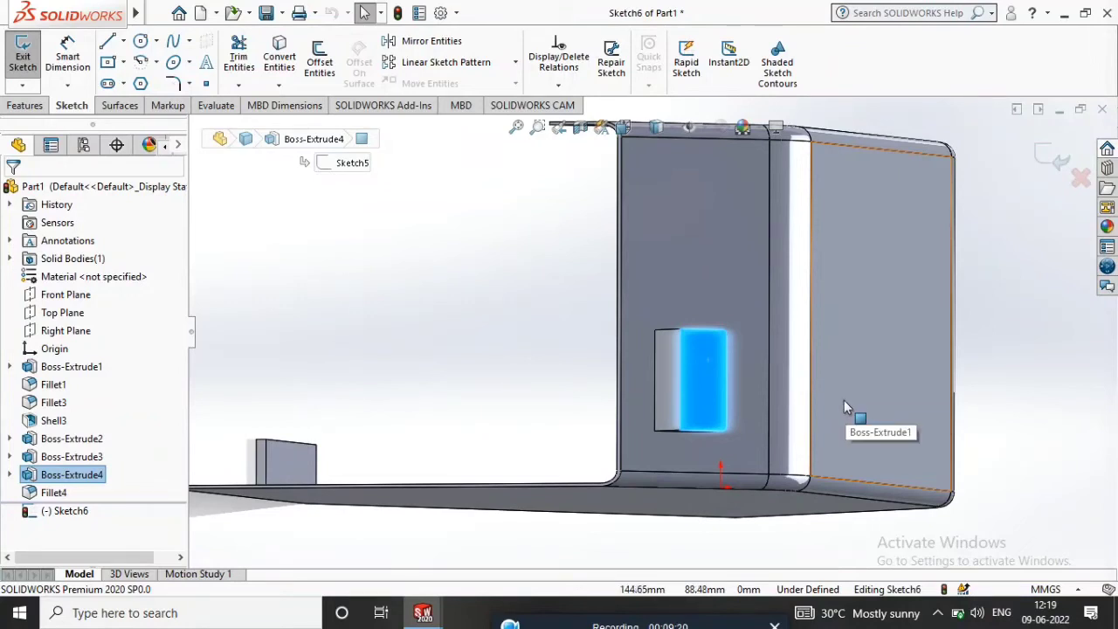
left_click(279, 56)
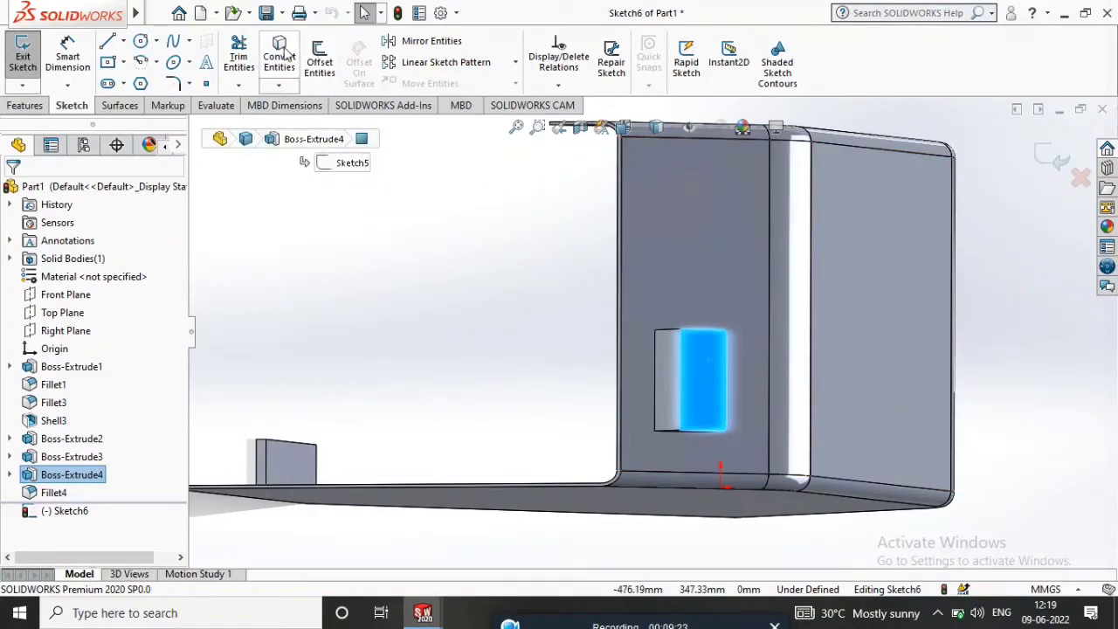
scroll(724, 358, "down", 5)
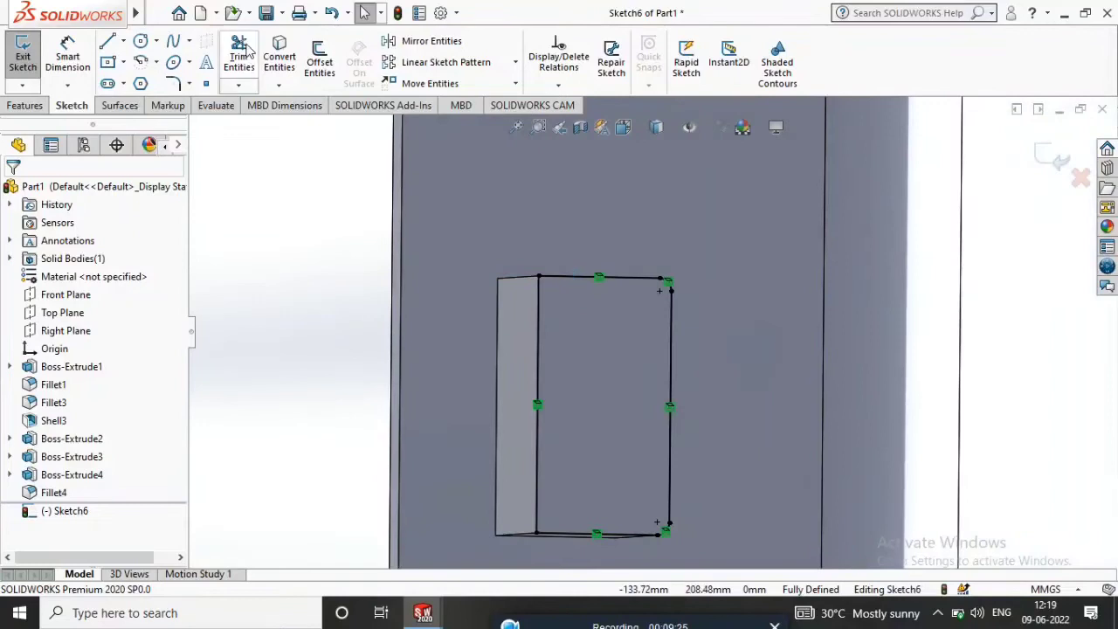
Offset the converted outline 3 mm inward as a chain
left_click(320, 57)
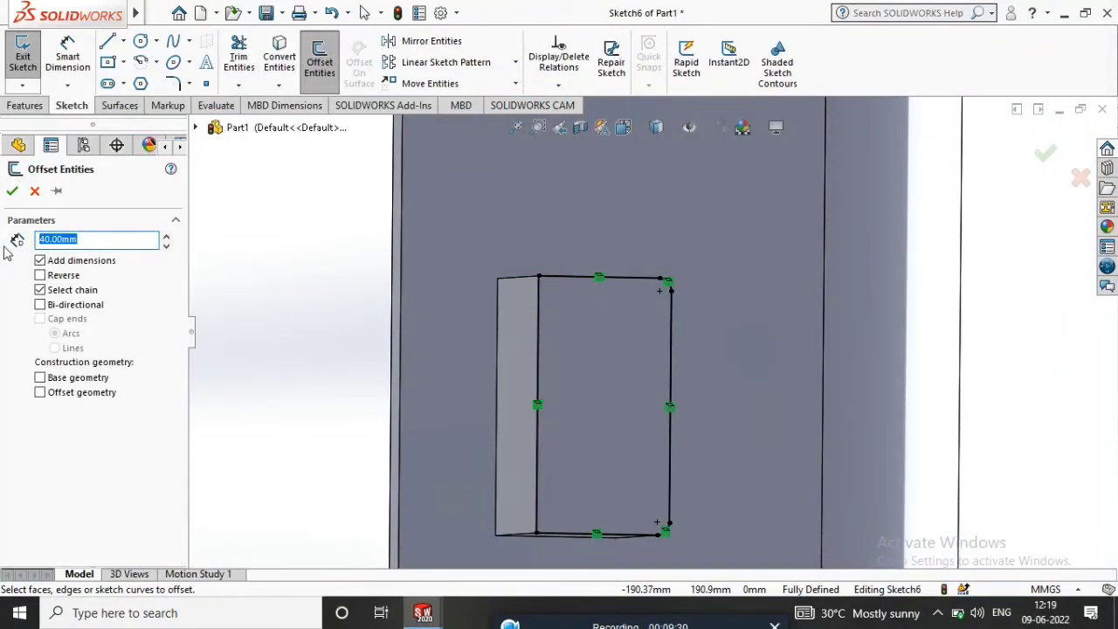
left_click(594, 274)
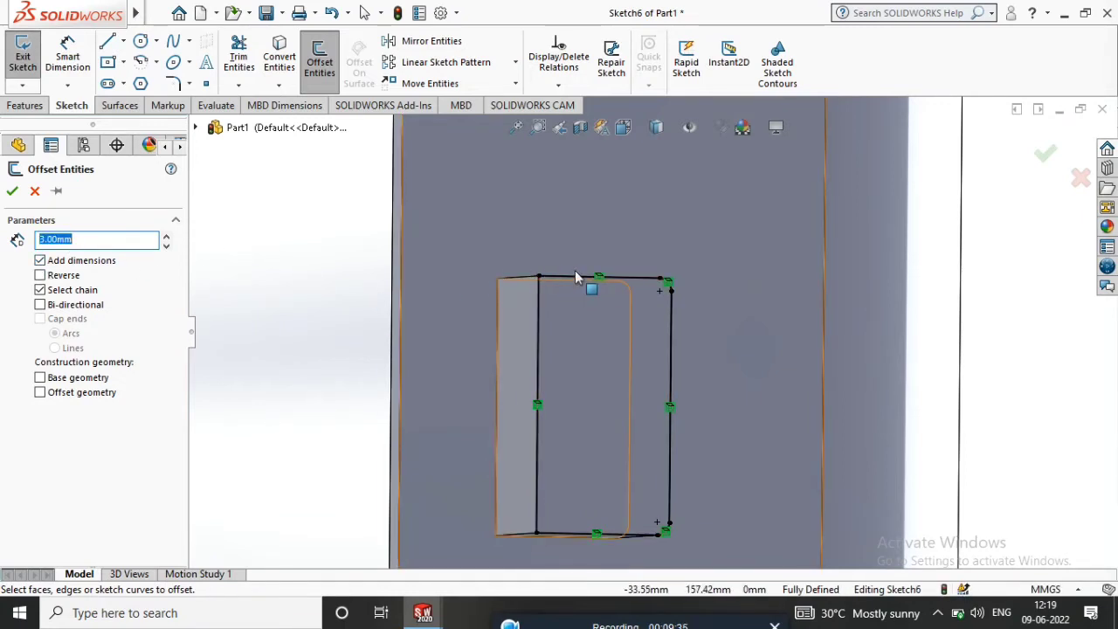
left_click(576, 280)
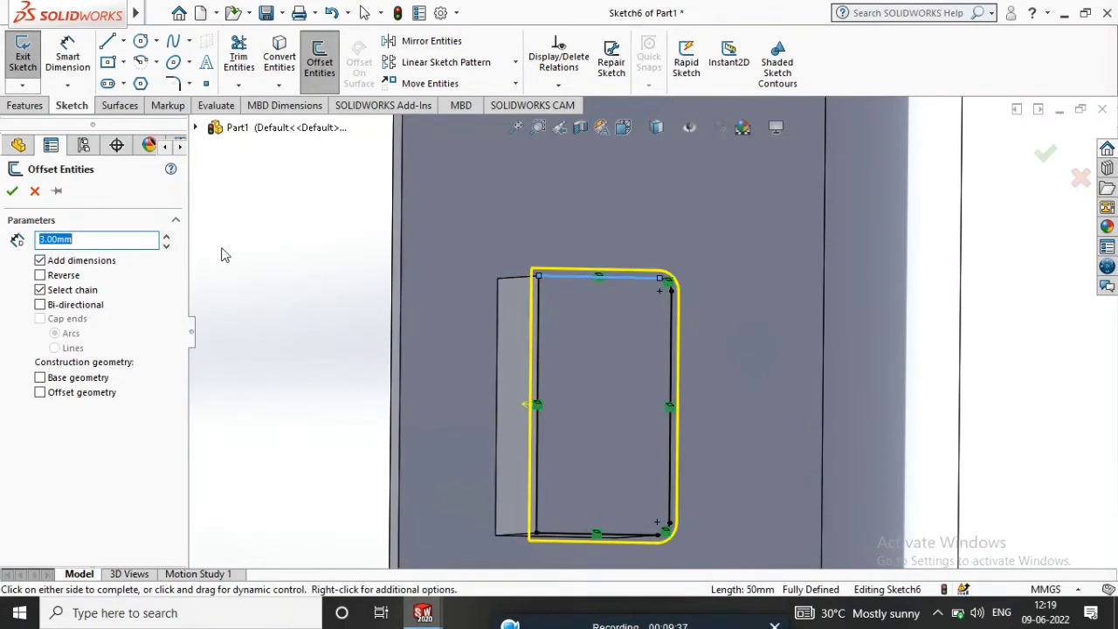
left_click(40, 275)
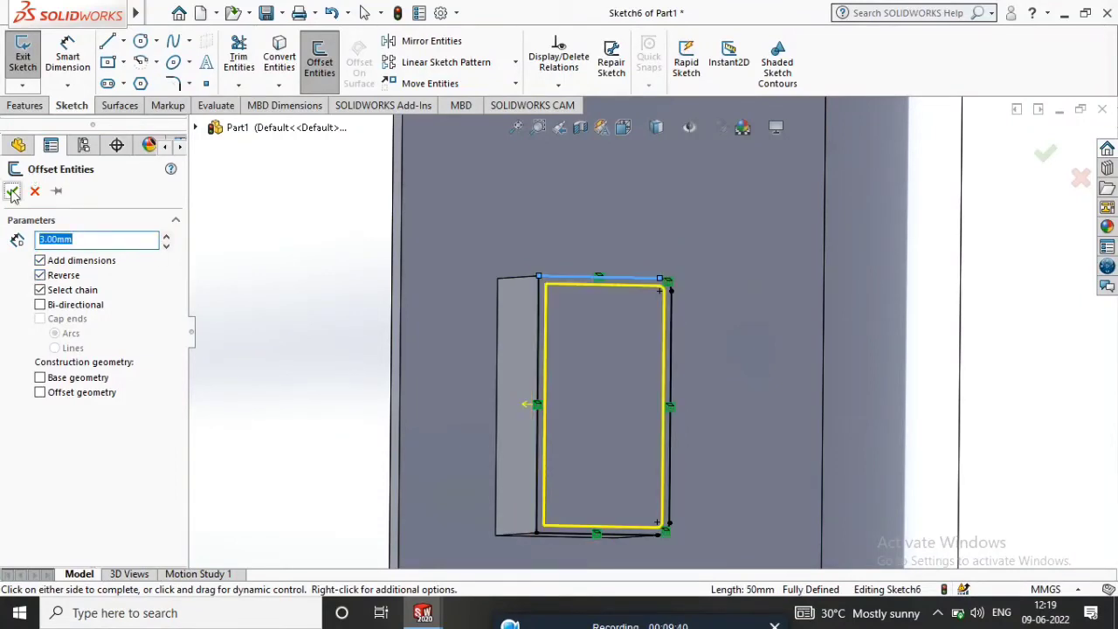
left_click(12, 192)
Draw short horizontal lines from the inner outline's two square corners to the outer outline's nearest vertical side
left_click(109, 42)
scroll(585, 301, "down", 3)
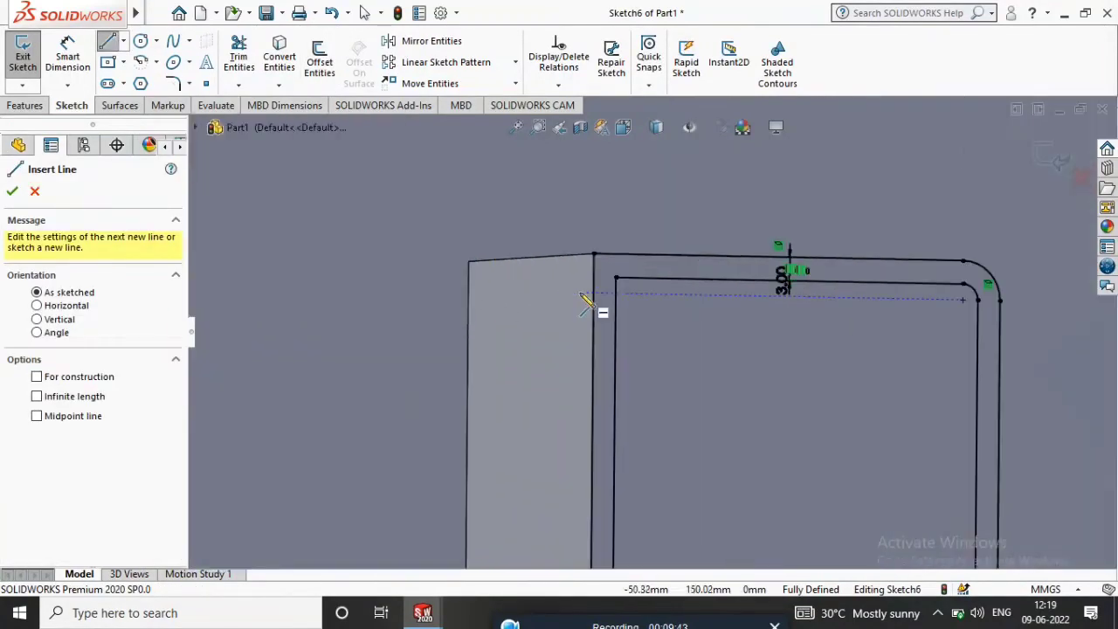
left_click(616, 278)
left_click(594, 277)
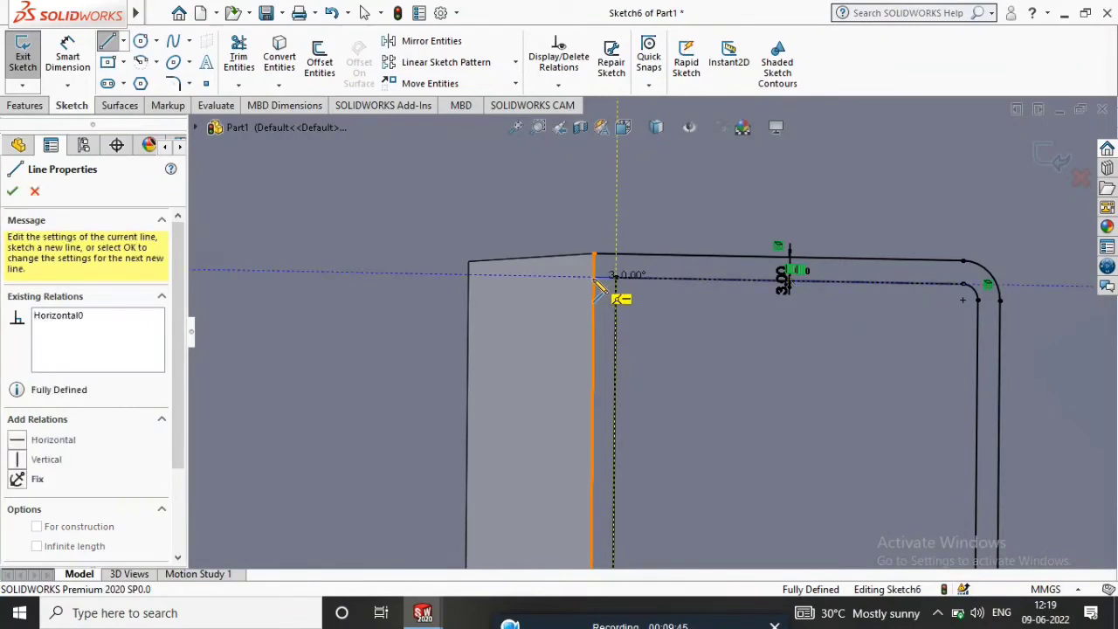
scroll(593, 299, "up", 3)
scroll(598, 307, "up", 3)
scroll(646, 476, "down", 3)
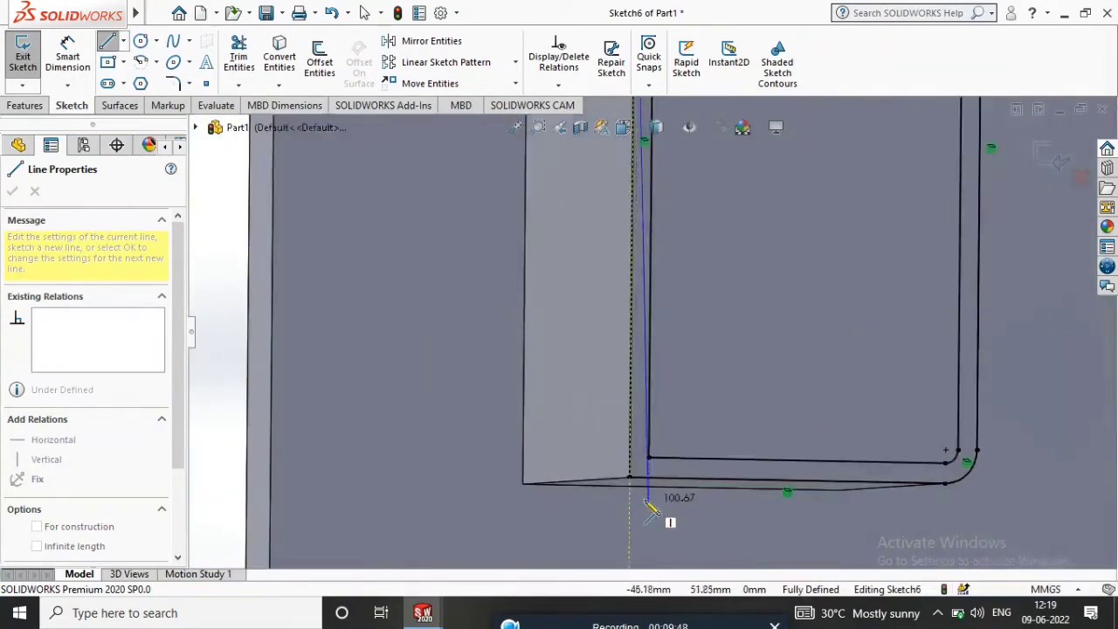
left_click(632, 457)
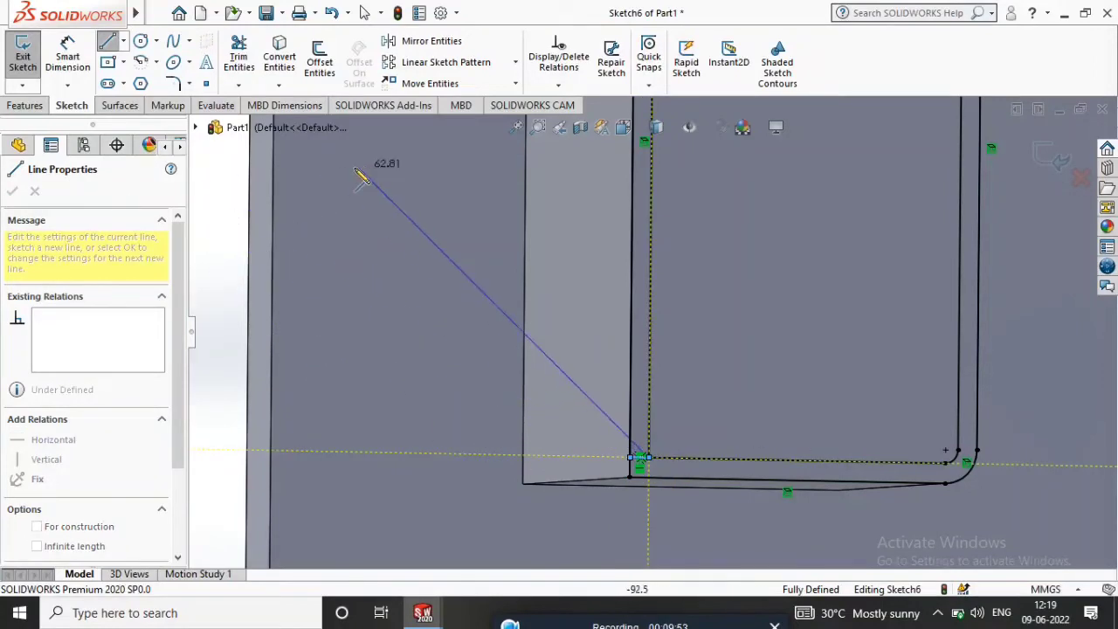
right_click(229, 195)
left_click(297, 204)
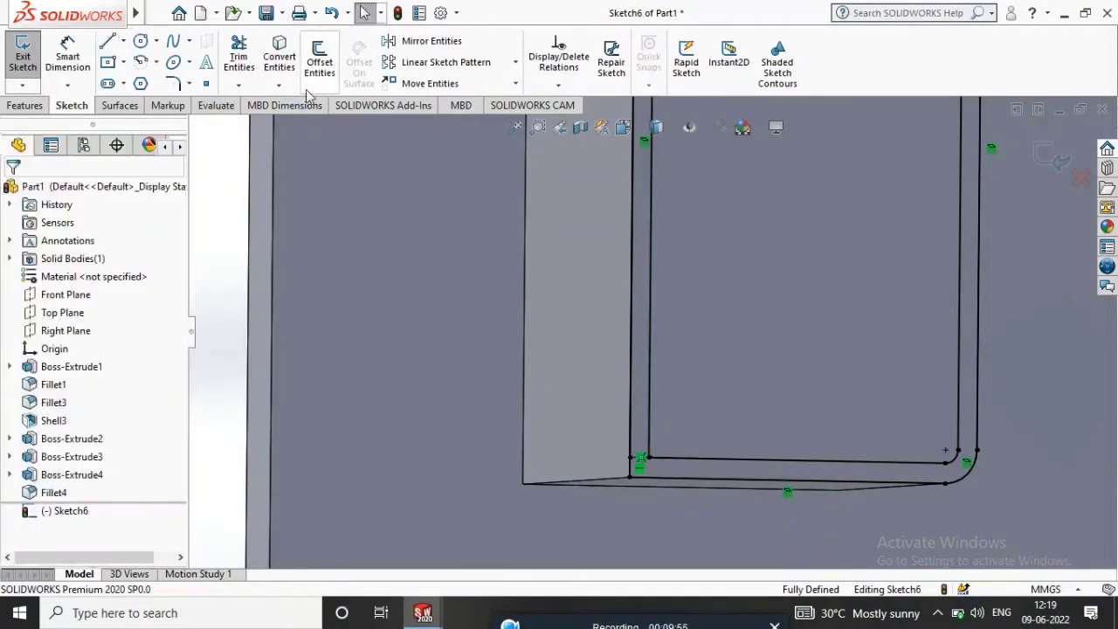
Trim away the inner outline's vertical side between the two short connecting lines
left_click(252, 55)
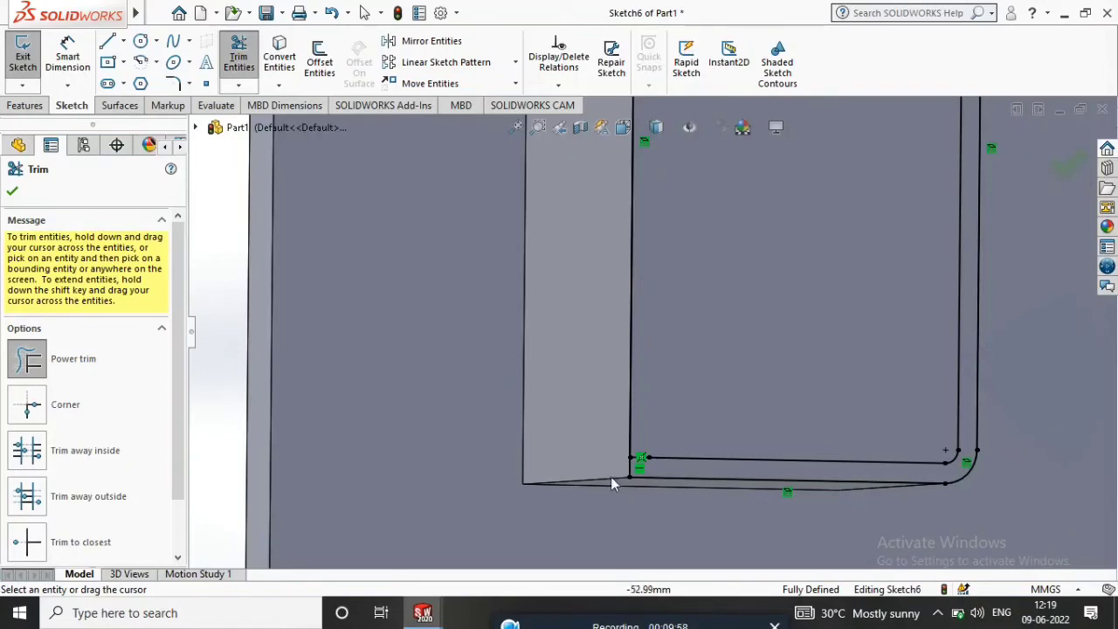
scroll(581, 459, "up", 3)
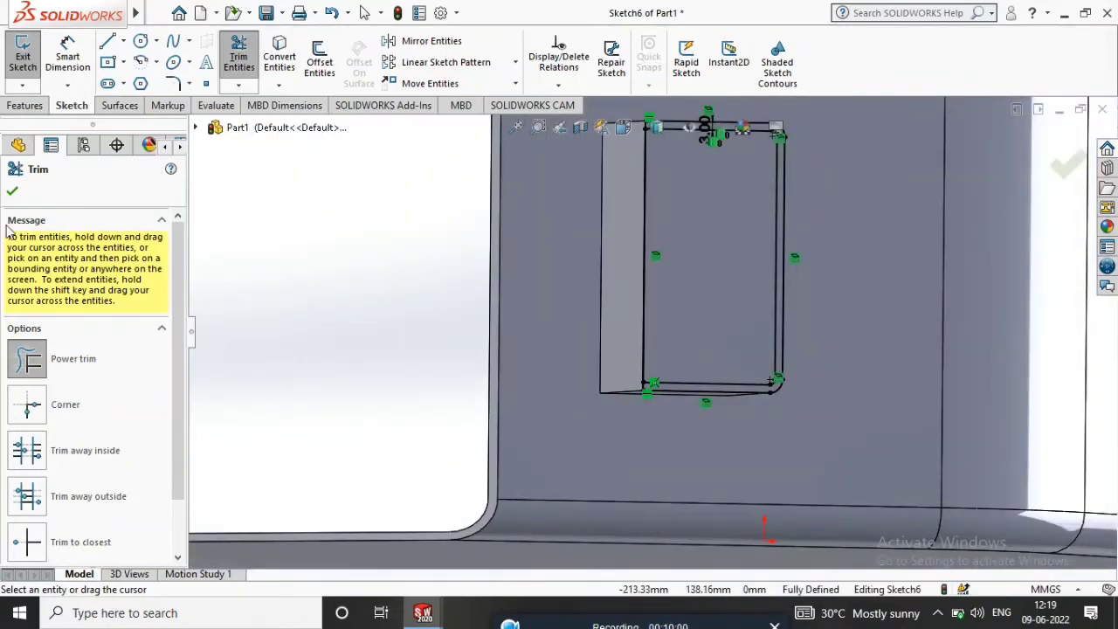
left_click(12, 194)
Cut the inner region and the narrow strip beside it 45 mm deep, leaving a three-sided wall open toward the mounting strip
left_click(18, 105)
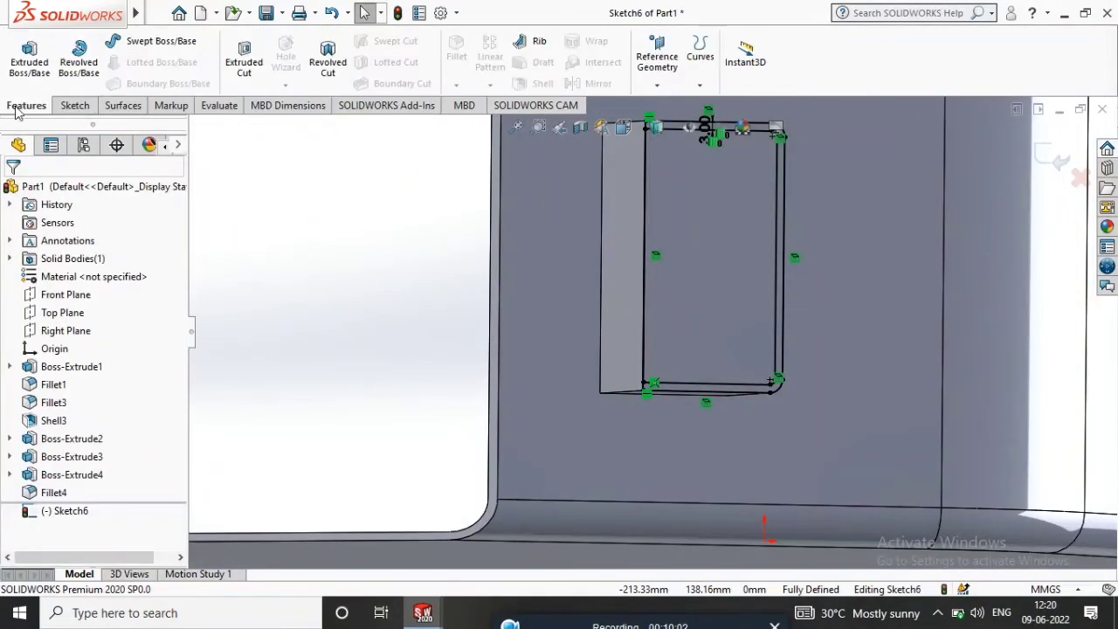
left_click(243, 57)
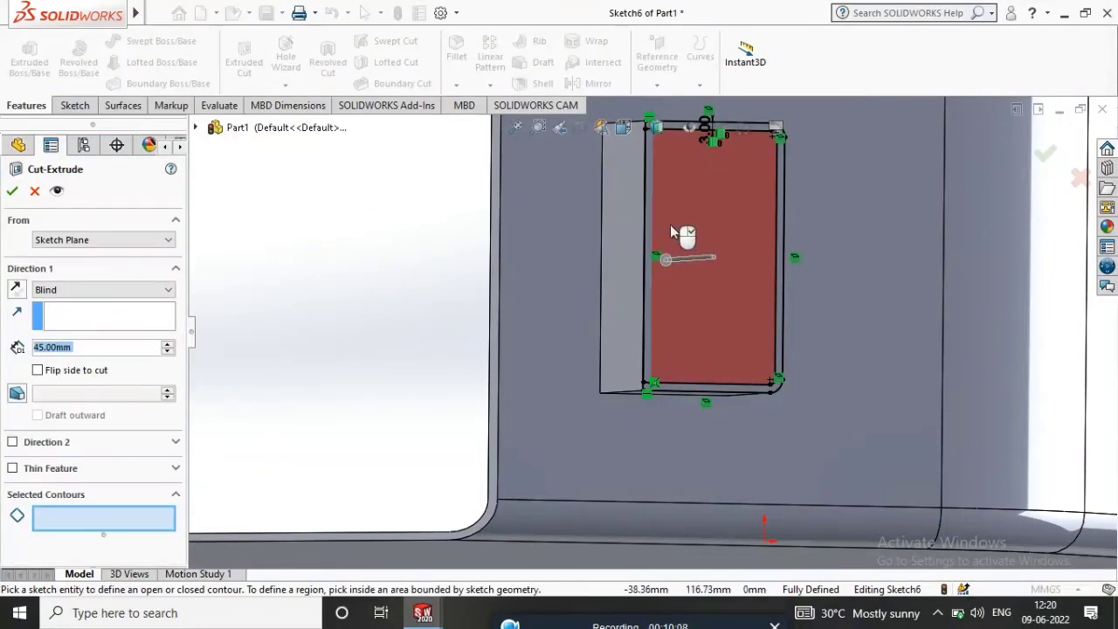
left_click(669, 249)
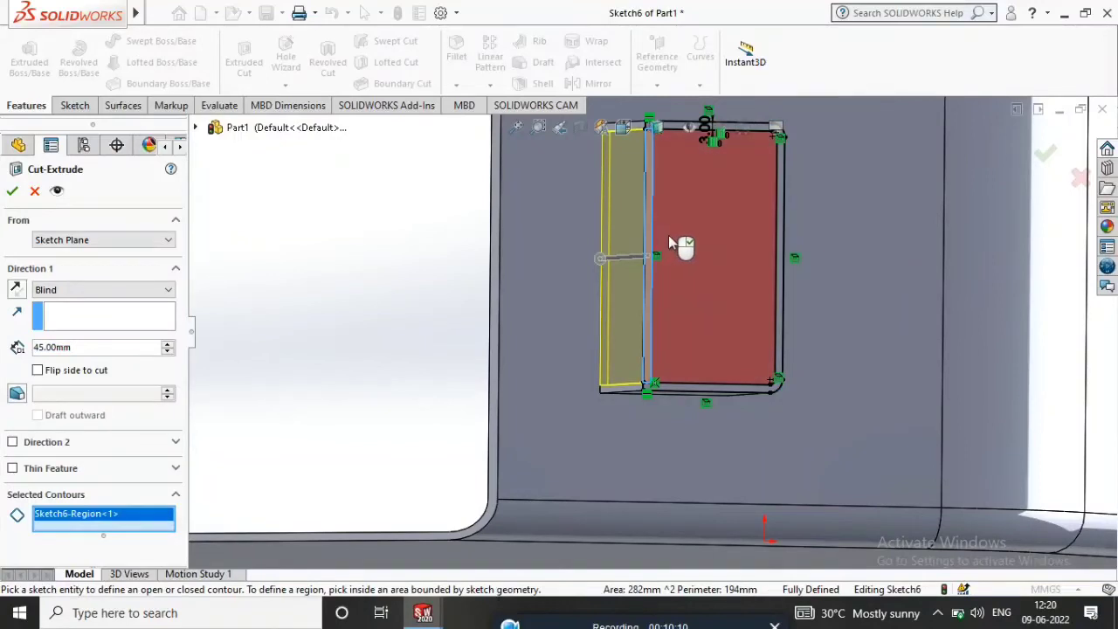
left_click(678, 248)
mouse_move(678, 247)
middle_mouse_down()
mouse_move(659, 232)
mouse_move(601, 260)
mouse_move(425, 257)
mouse_move(402, 277)
middle_mouse_up()
left_click(420, 297)
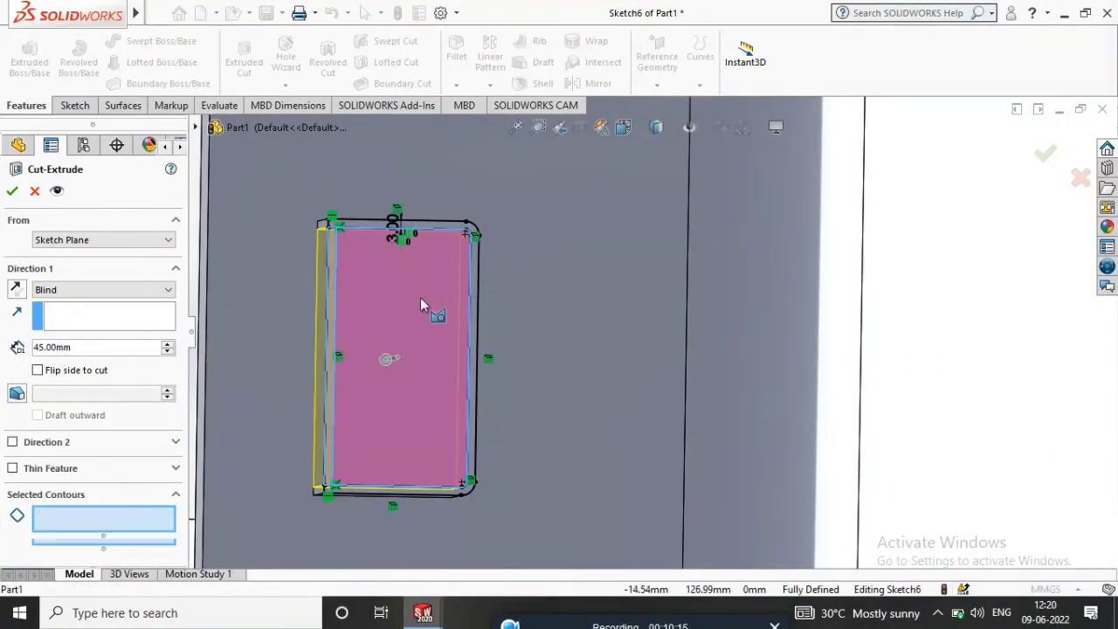
left_click(427, 329)
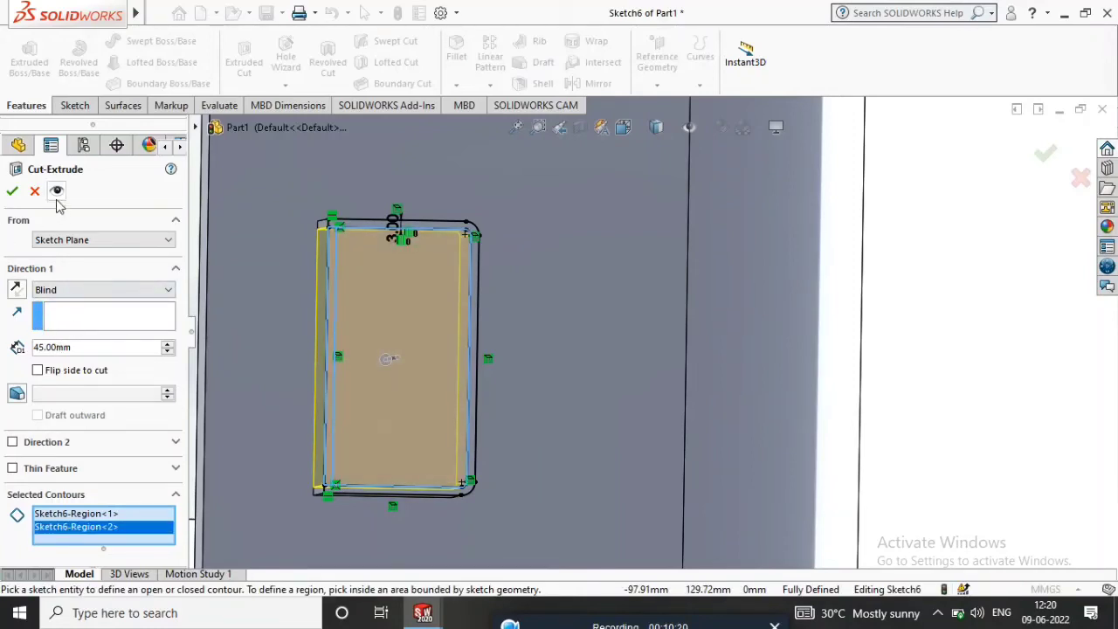
left_click(11, 192)
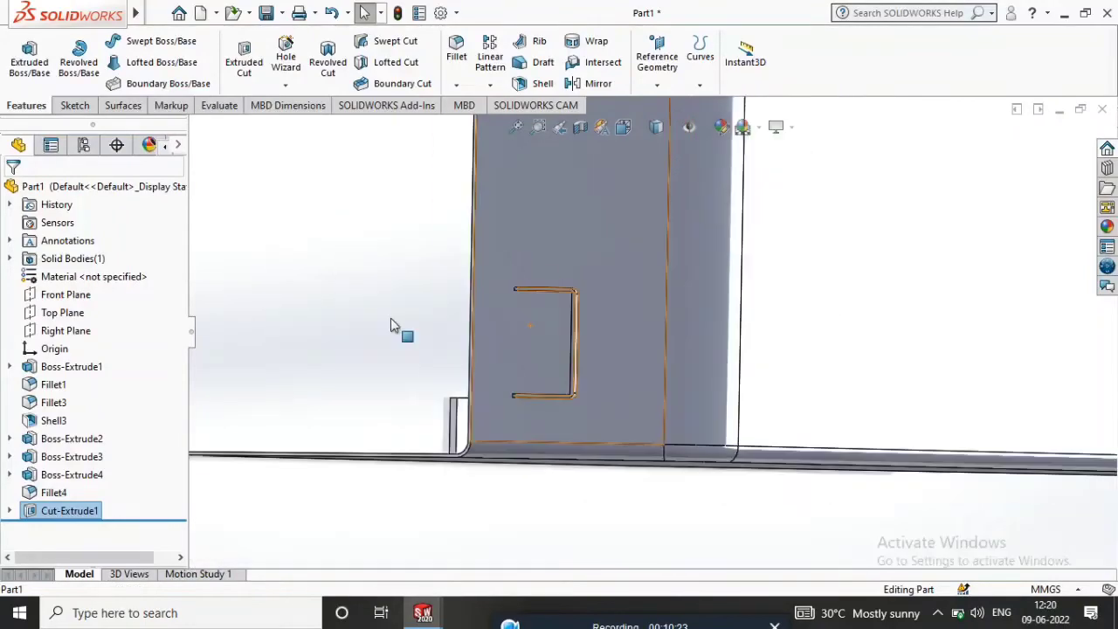
middle_click_drag(391, 325, 586, 248)
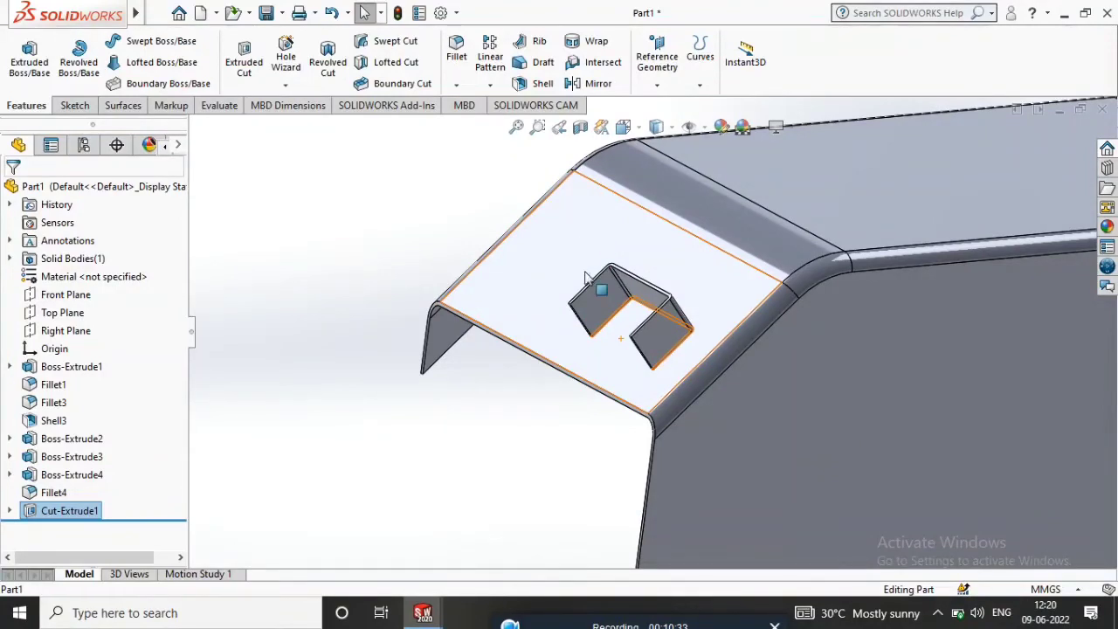
Sketch a triangle on the bracket's side wall joining the back wall's top corner, the free outer corner and a point near the free edge's base
left_click(653, 343)
left_click(794, 304)
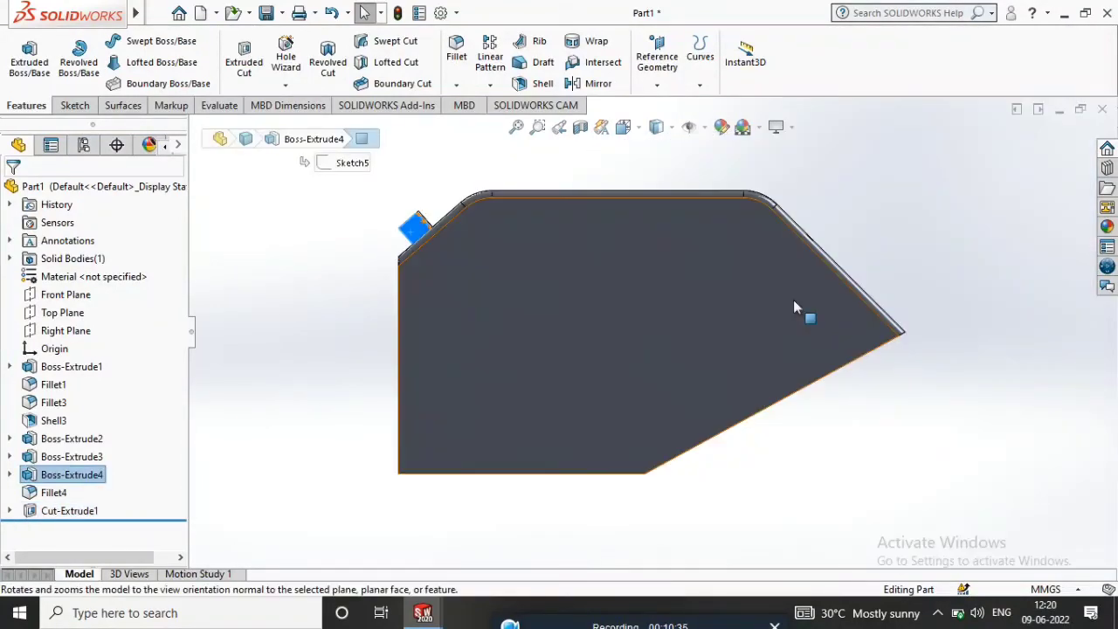
right_click(422, 222)
left_click(434, 200)
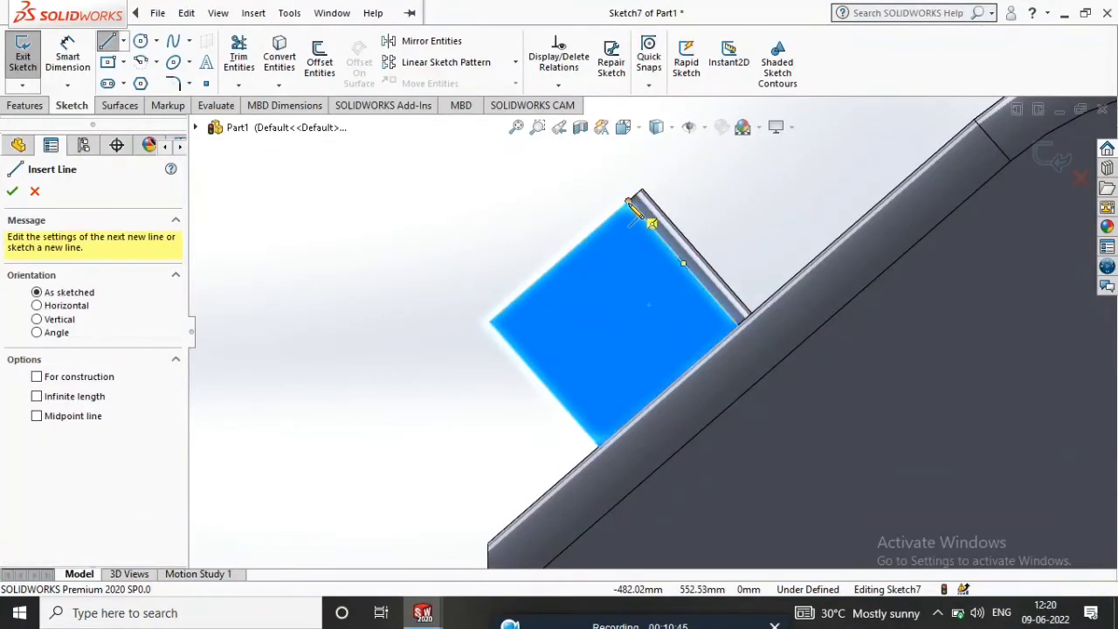
left_click(631, 205)
left_click(589, 429)
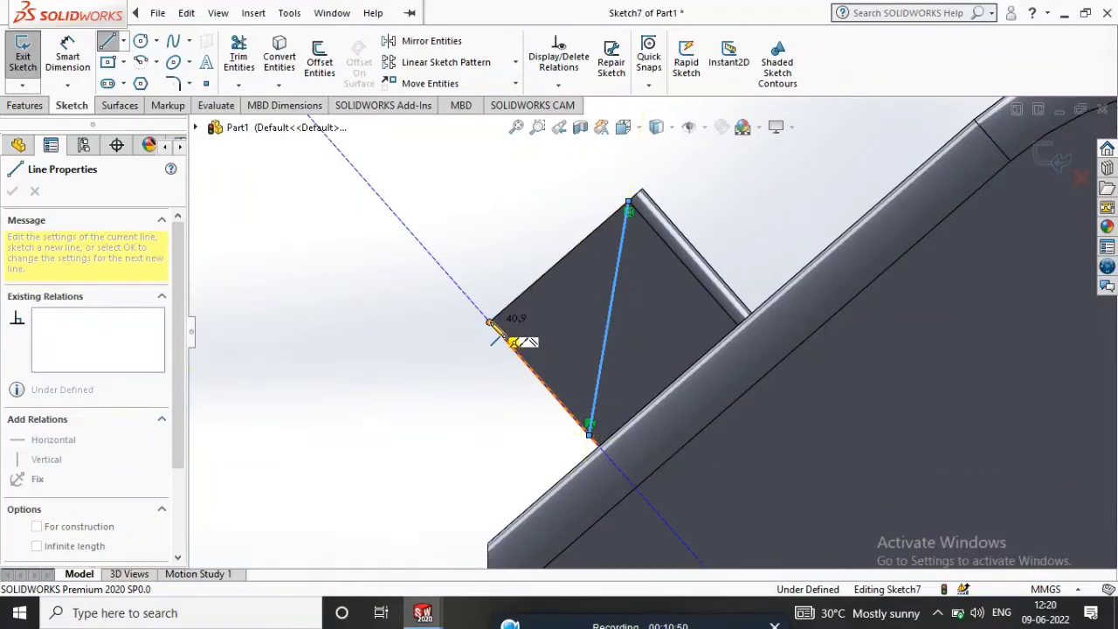
left_click(490, 323)
left_click(630, 205)
right_click(465, 217)
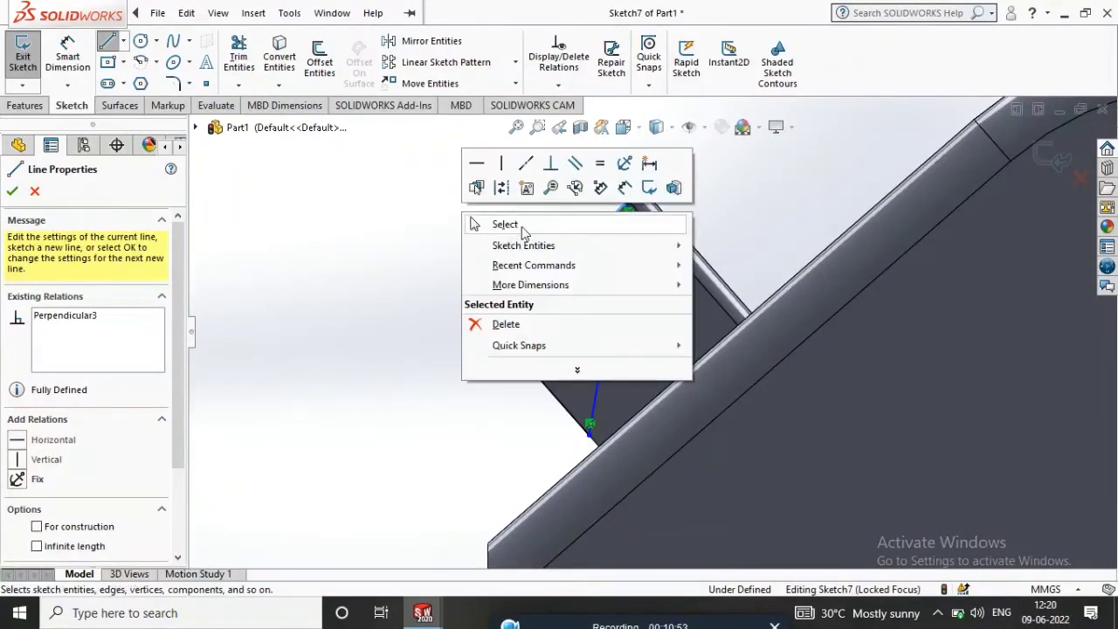
left_click(506, 226)
Dimension the triangle's lowest vertex 3 mm from the base edge of the bracket's side wall
left_click(70, 48)
scroll(550, 463, "down", 5)
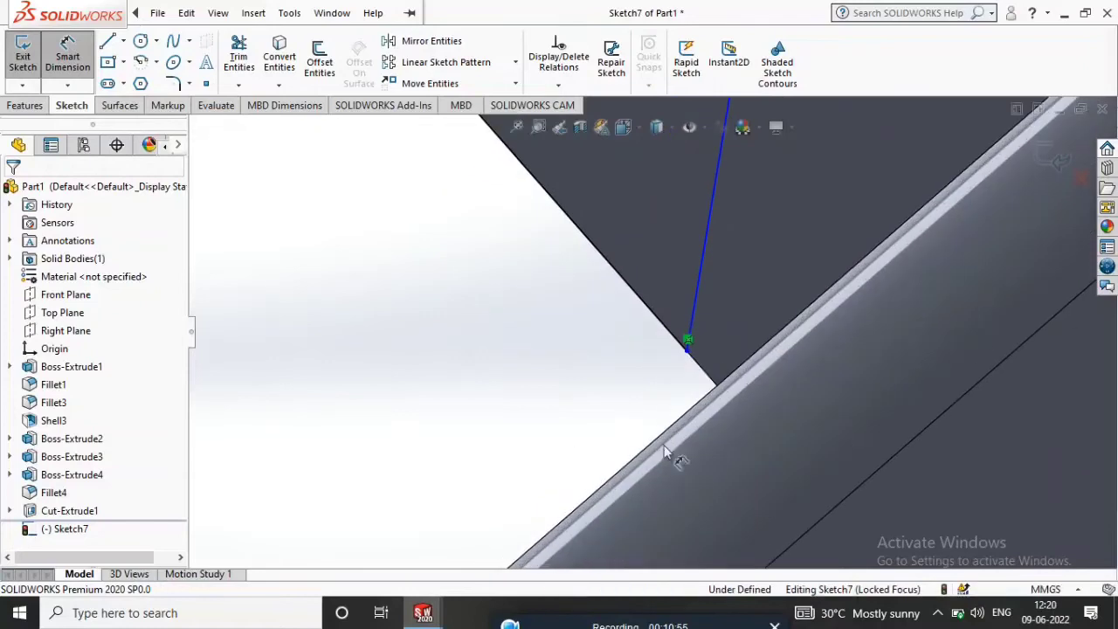
left_click(688, 349)
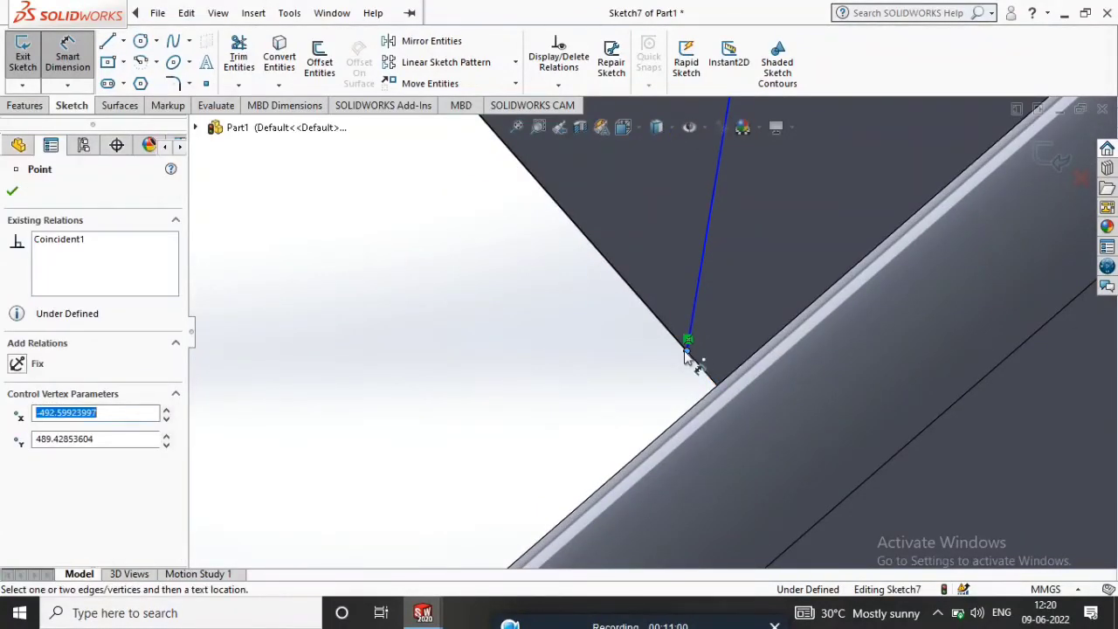
left_click(717, 385)
left_click(716, 387)
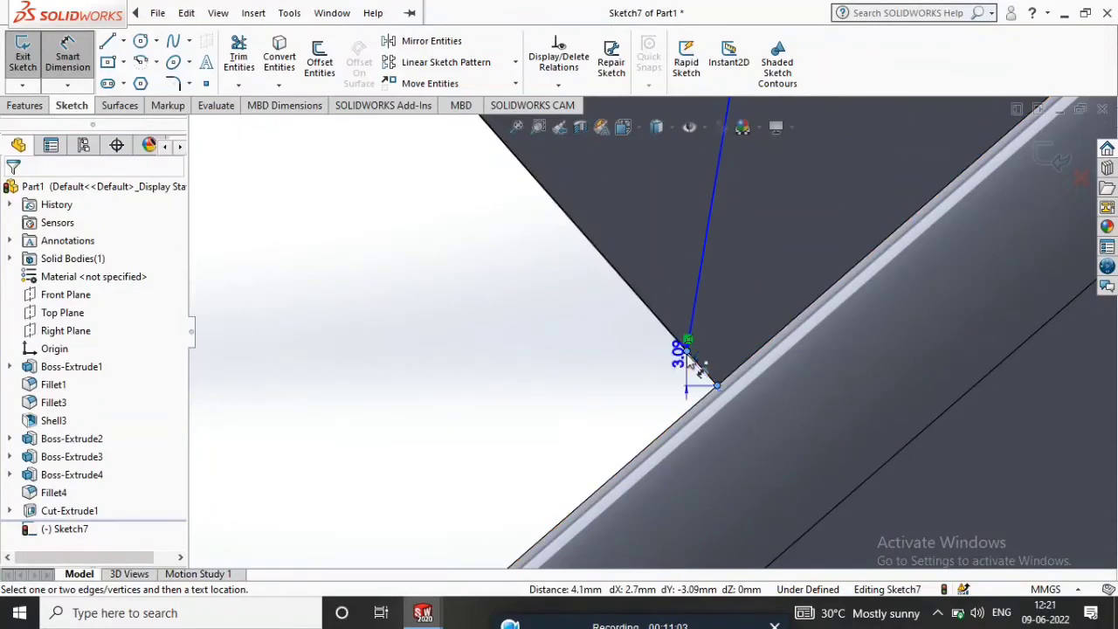
left_click(568, 462)
type("370364mm")
key("Return")
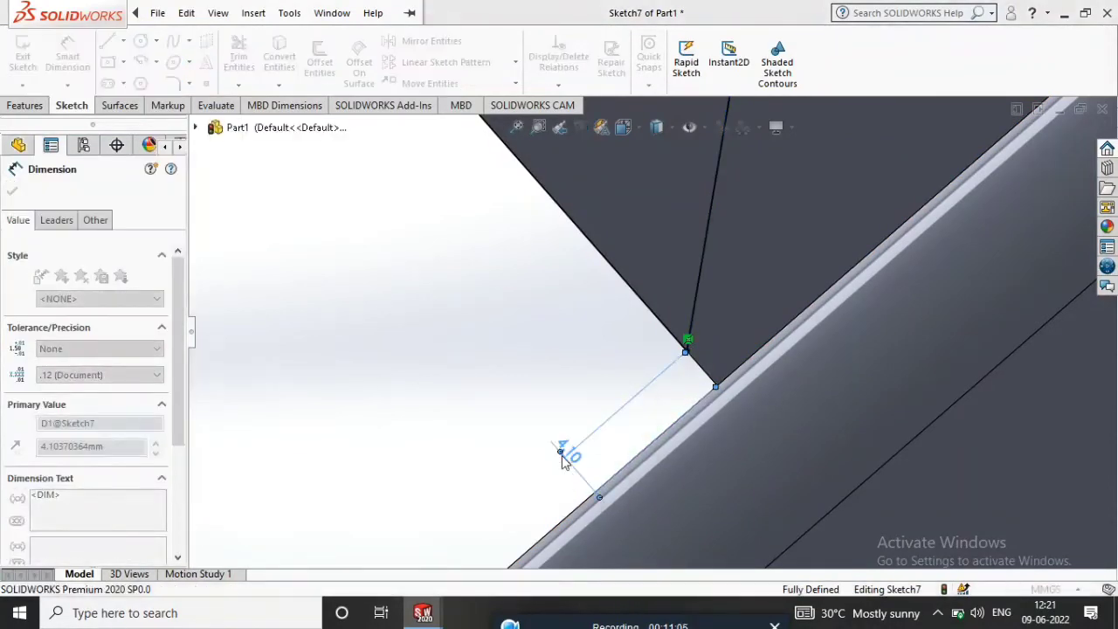
left_click(339, 237)
scroll(592, 281, "up", 5)
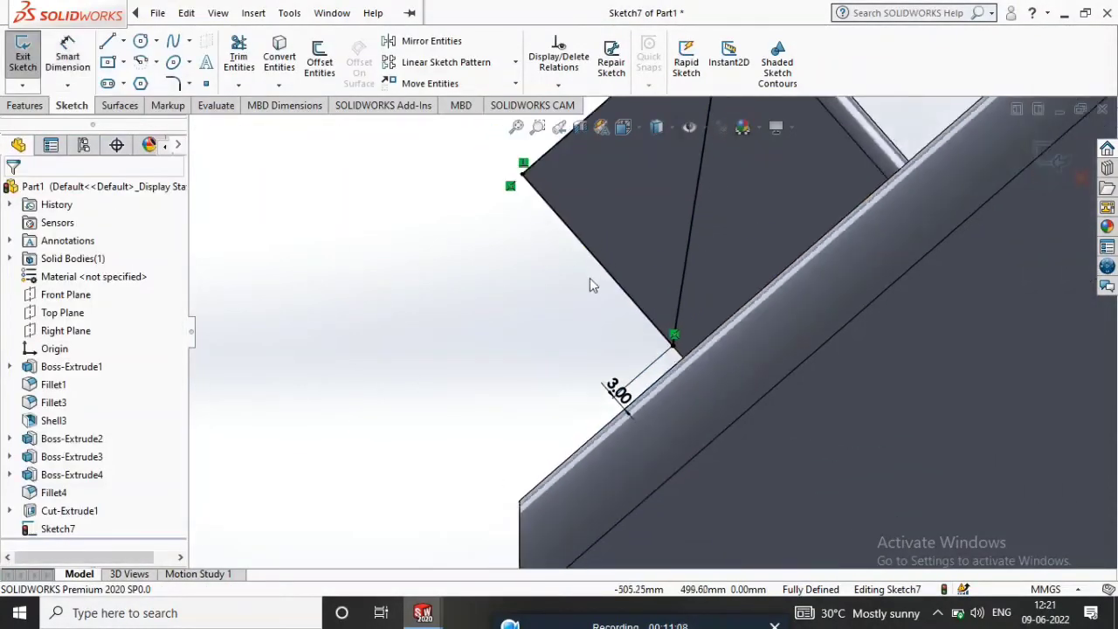
Cut the triangle 210 mm deep across the bracket so both side walls taper toward their base
left_click(289, 12)
left_click(263, 138)
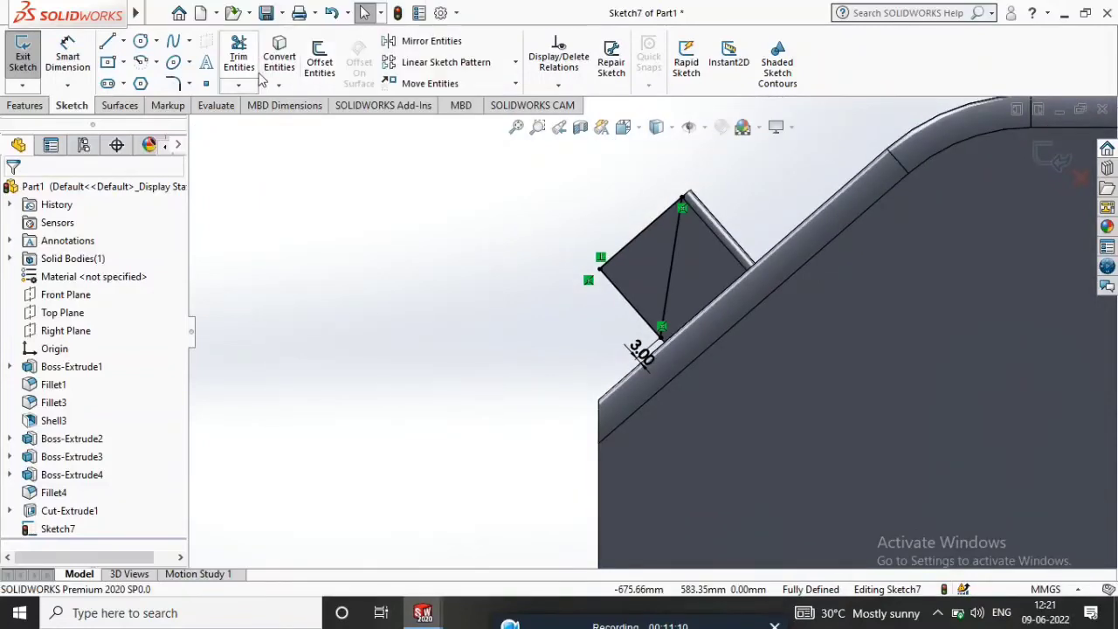
left_click(43, 103)
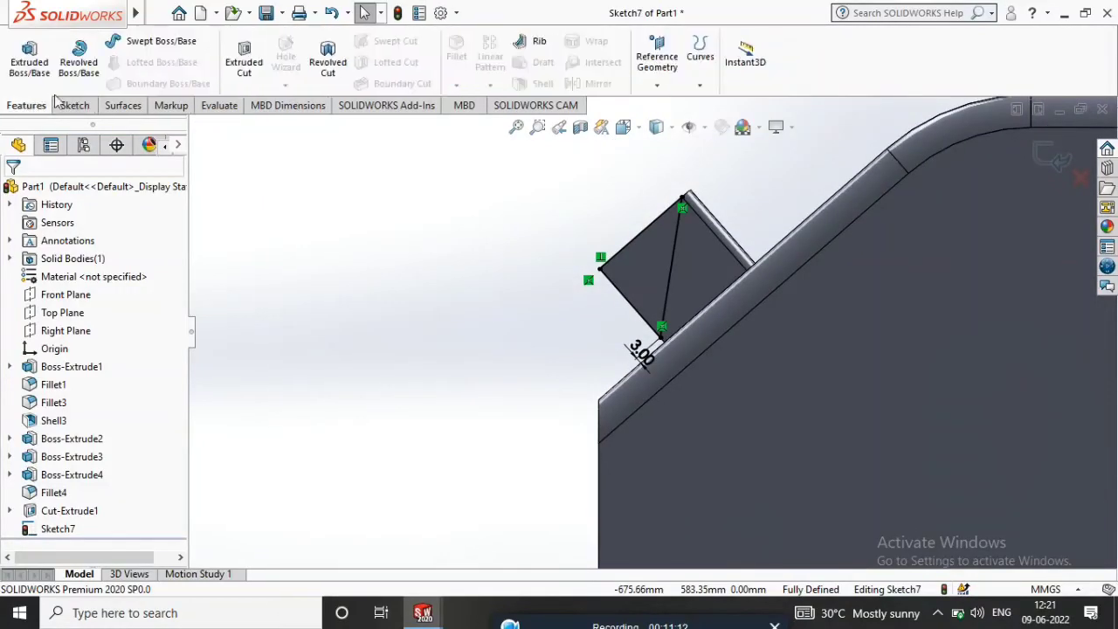
left_click(244, 54)
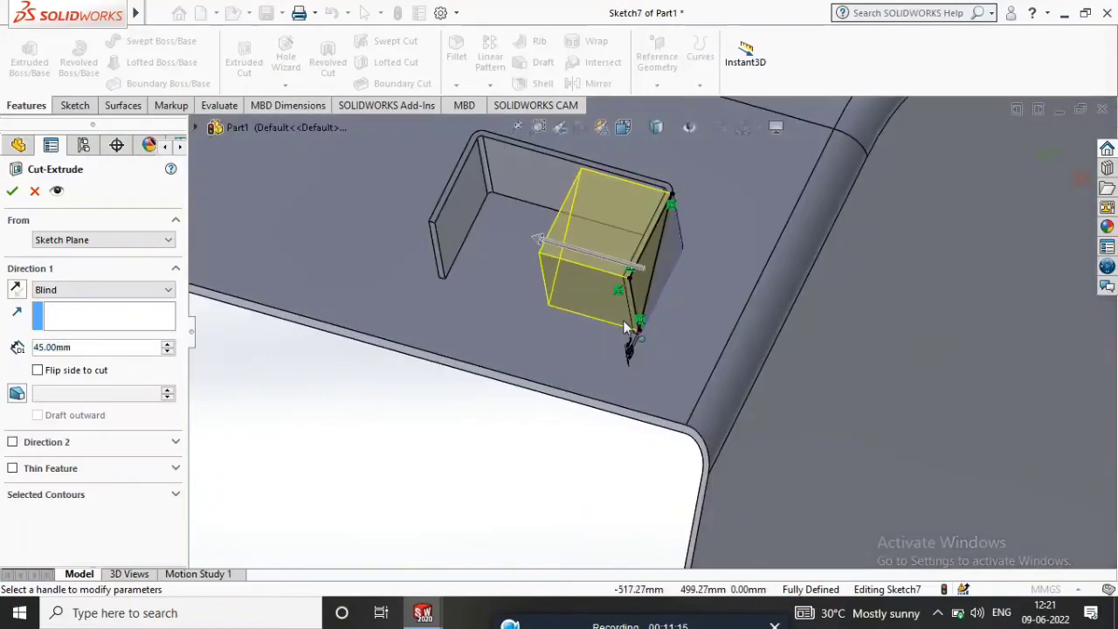
left_click_drag(537, 238, 206, 151)
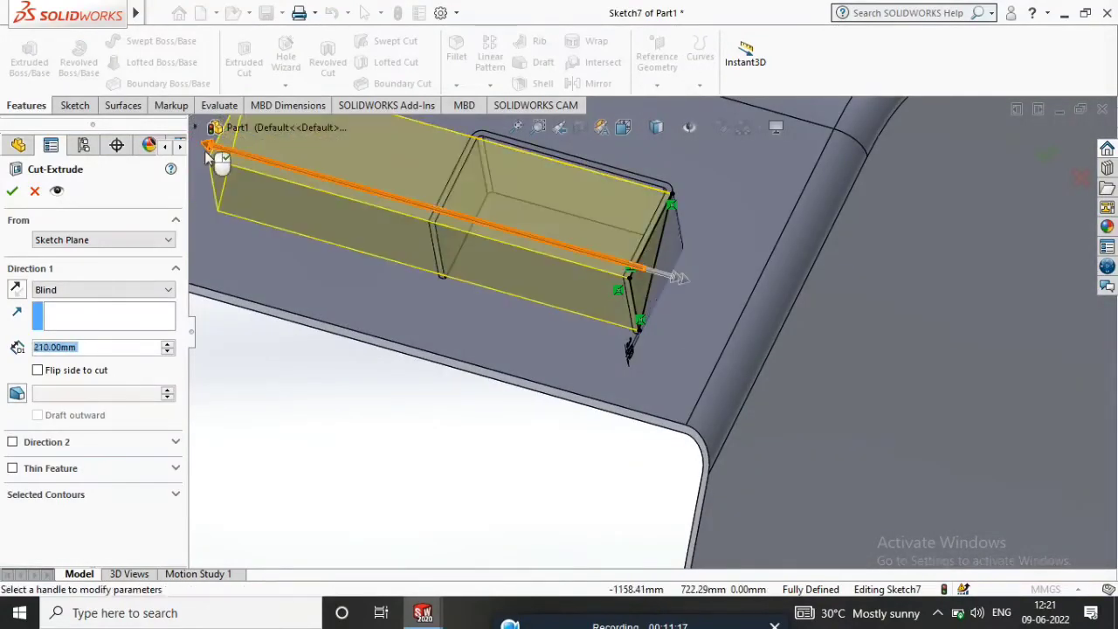
left_click(12, 192)
middle_click_drag(594, 262, 419, 345)
left_click(447, 373)
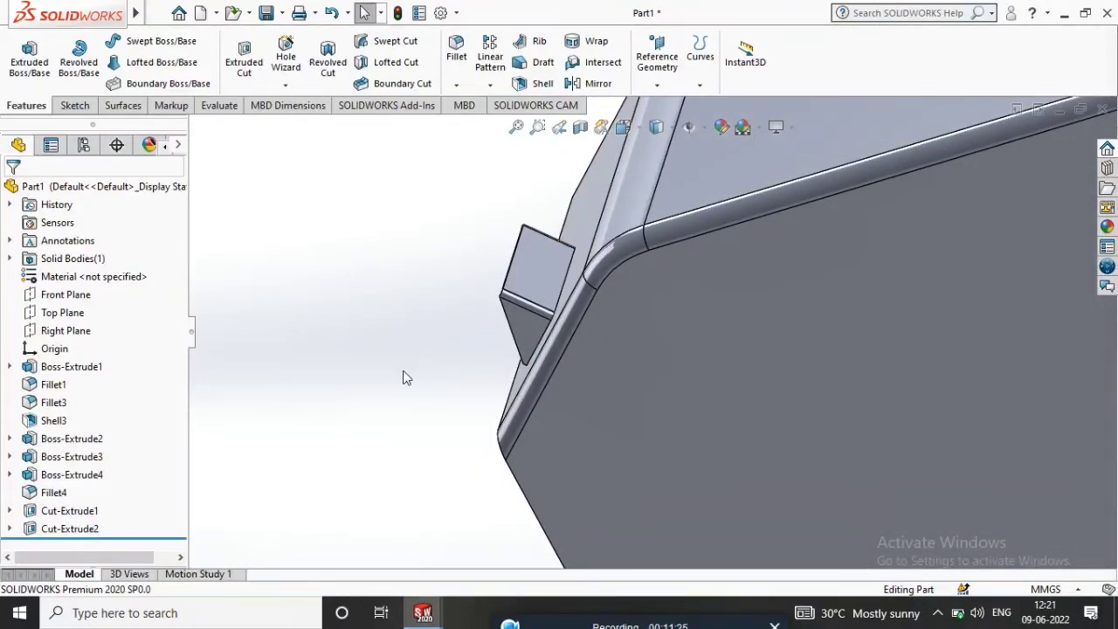
Color the whole part with the dark green standard swatch and raise its green value to 231
middle_click_drag(402, 378, 461, 491)
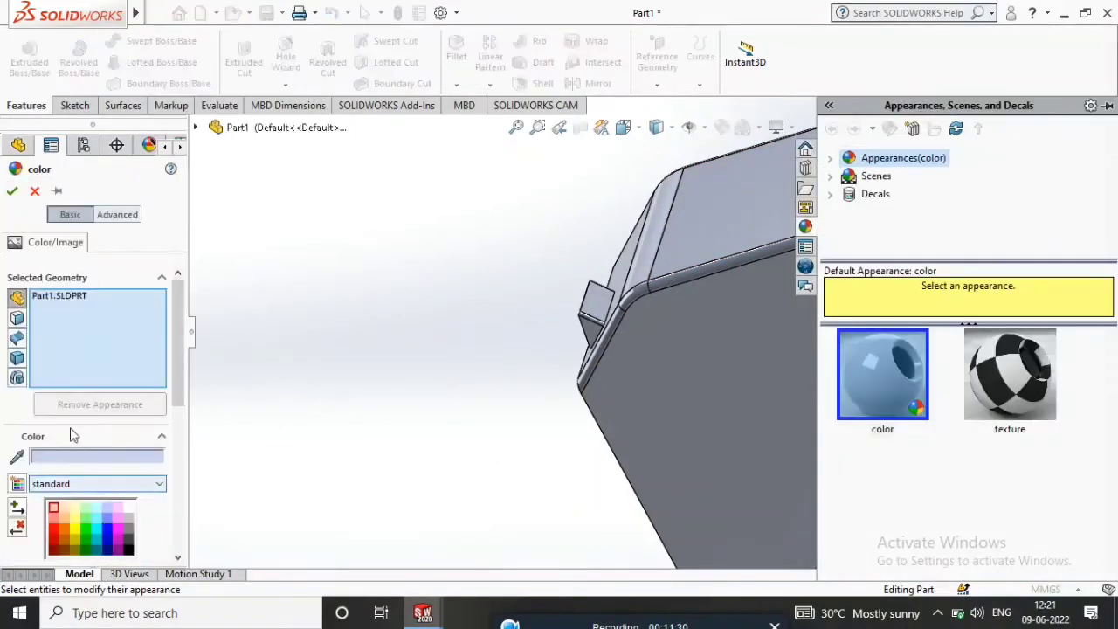
left_click(86, 551)
scroll(357, 405, "up", 8)
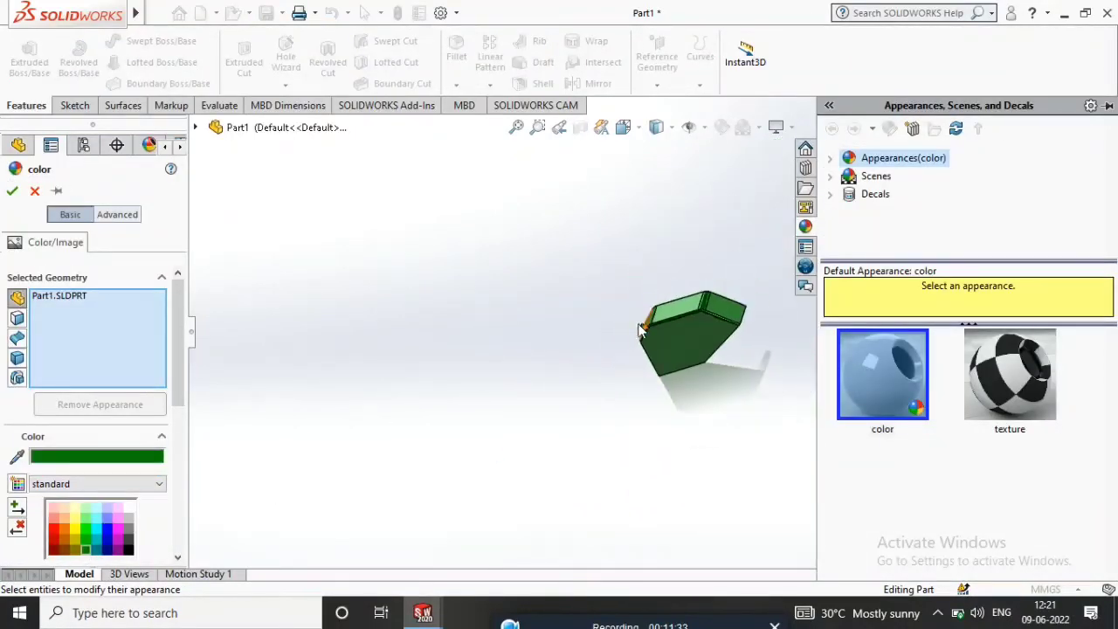
scroll(756, 328, "down", 6)
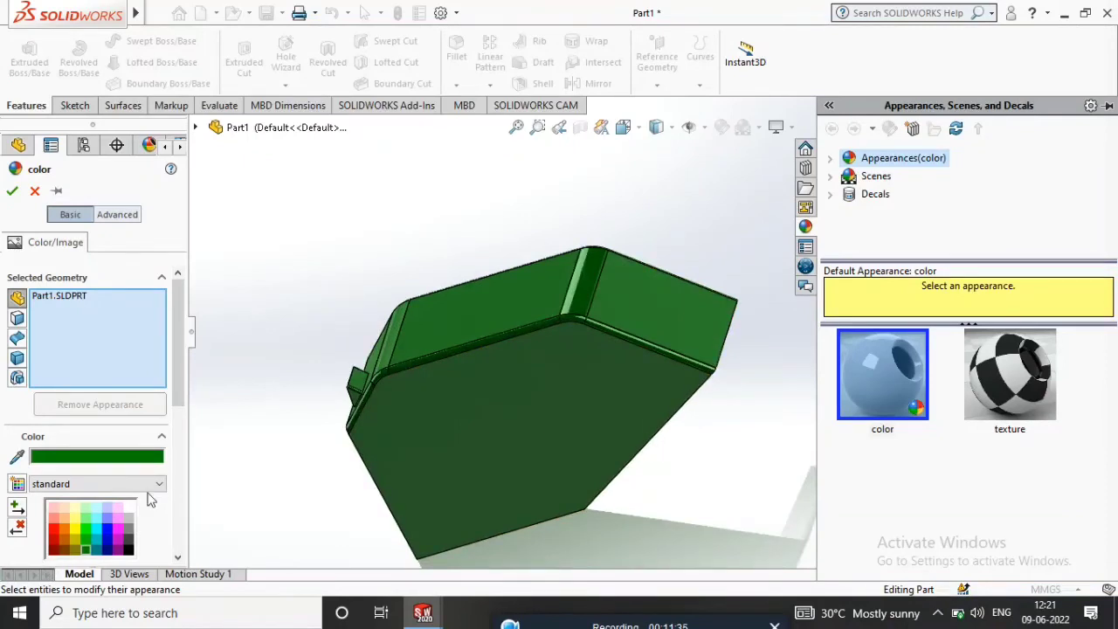
left_click_drag(181, 395, 185, 450)
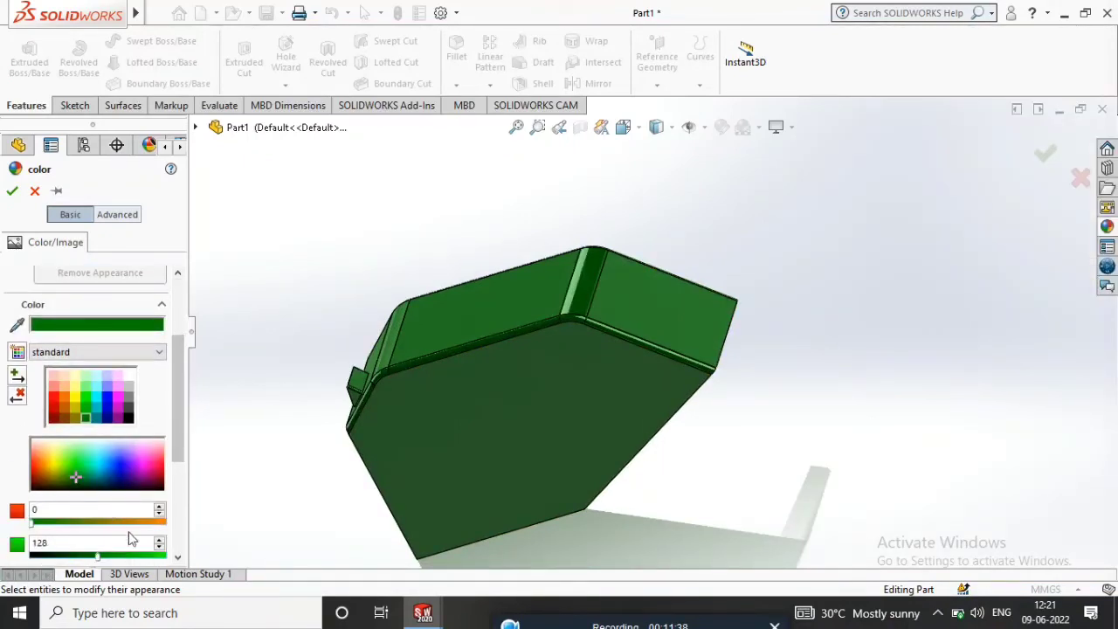
left_click_drag(98, 555, 152, 556)
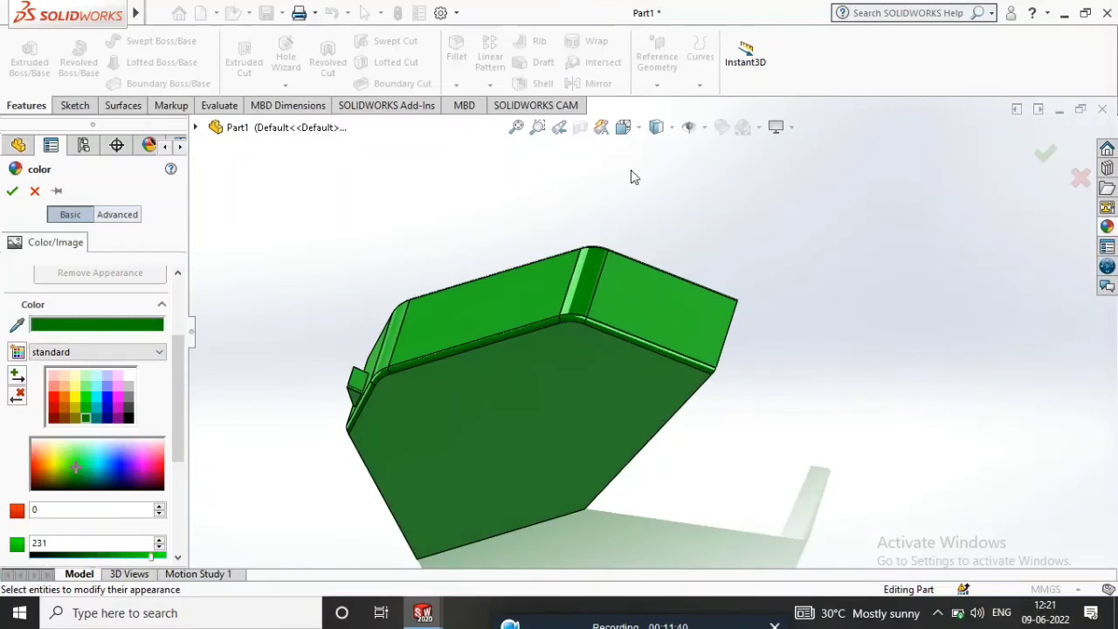
left_click(1041, 154)
scroll(865, 324, "up", 4)
middle_click_drag(865, 324, 729, 384)
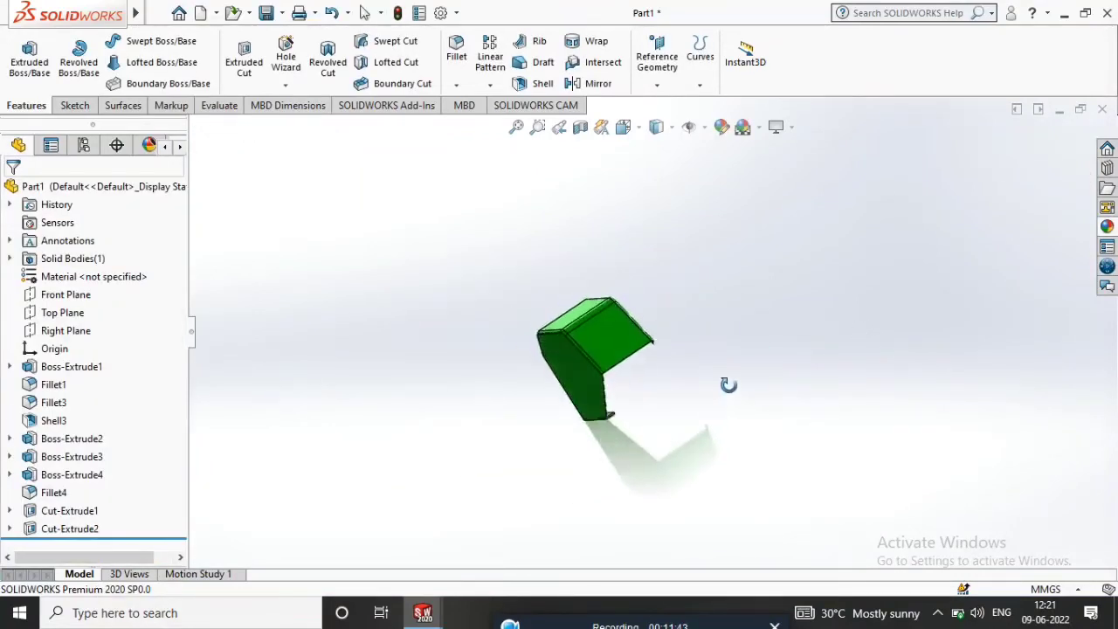
Save the part in the tractor folder as "back left side cover 2"
left_click(267, 13)
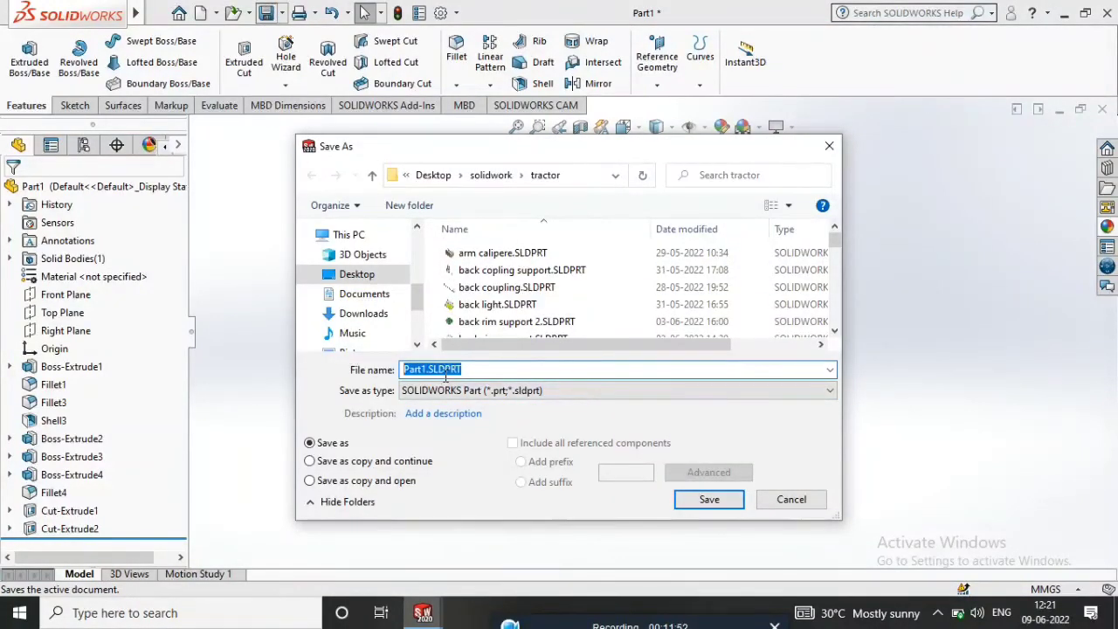
type("bac")
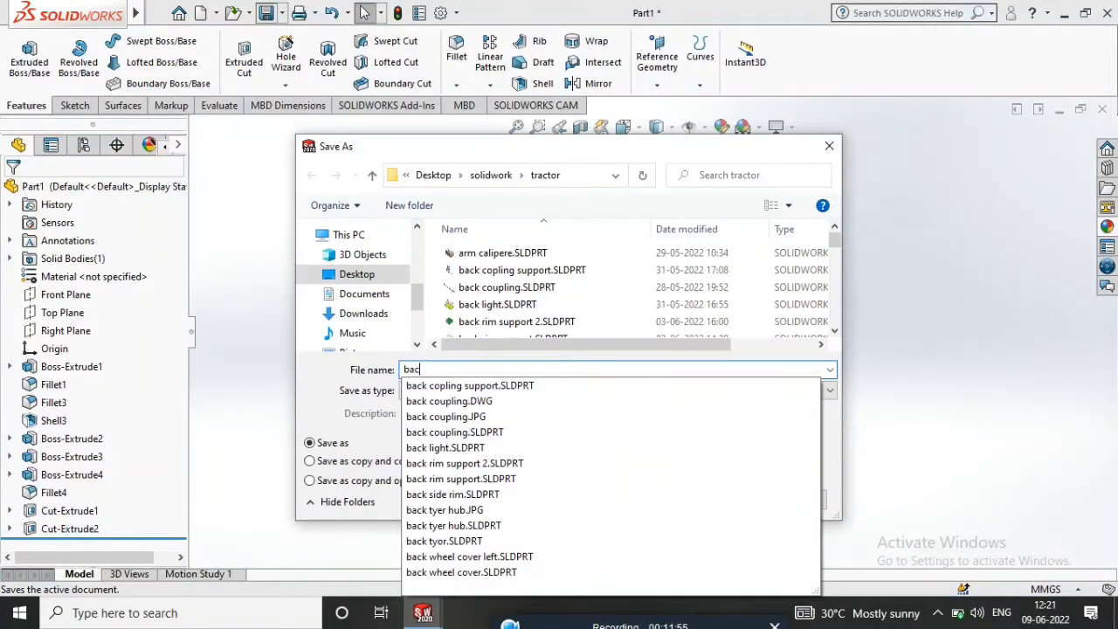
type("h")
key("BackSpace")
type("k left side cover 2")
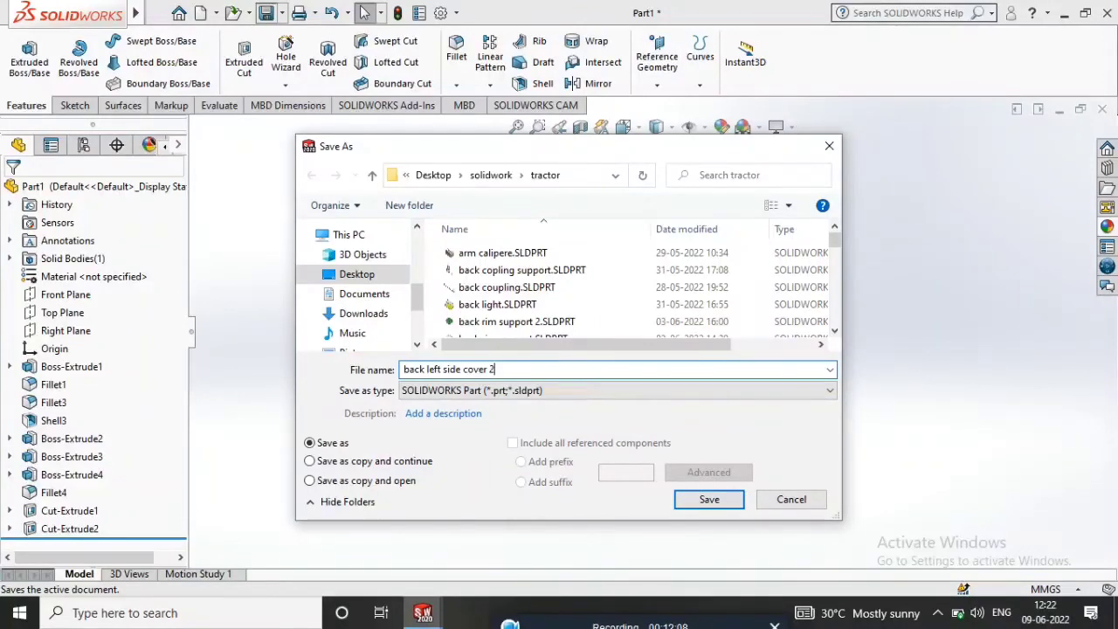
left_click(709, 499)
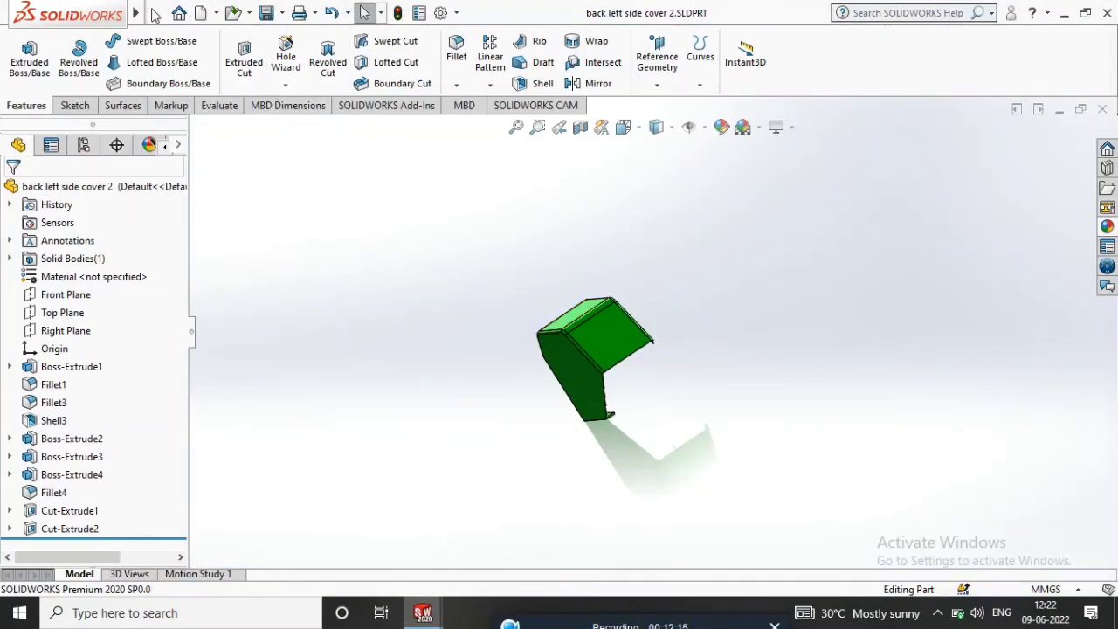
Create a mirrored part about the large flat side face, transferring solid bodies, cosmetic threads and material, and using the base part's units
left_click(155, 14)
left_click(581, 380)
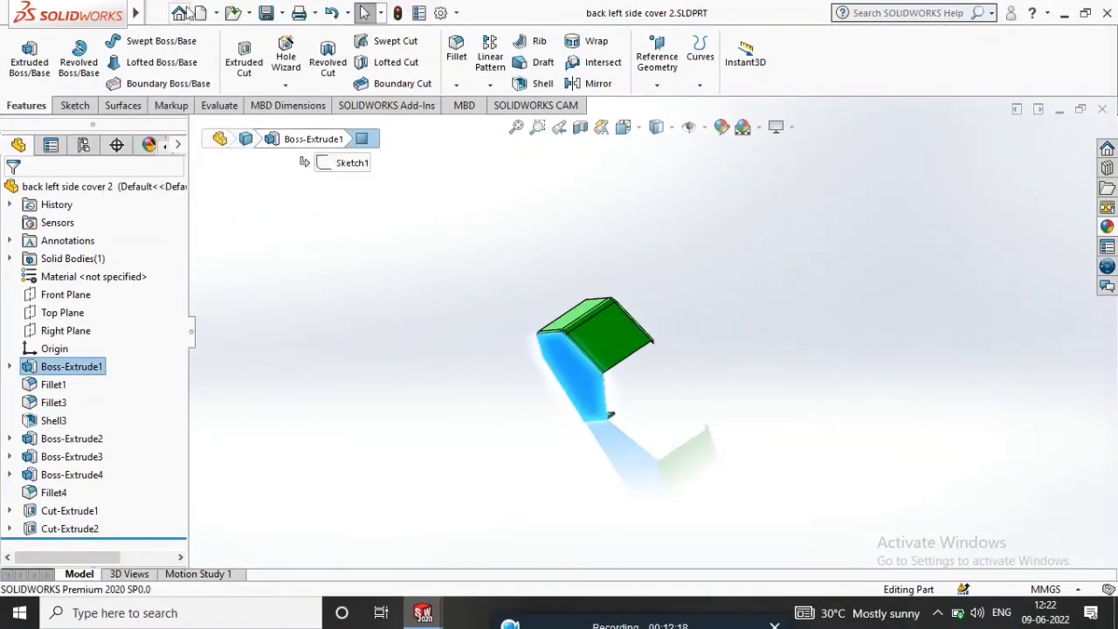
left_click(253, 12)
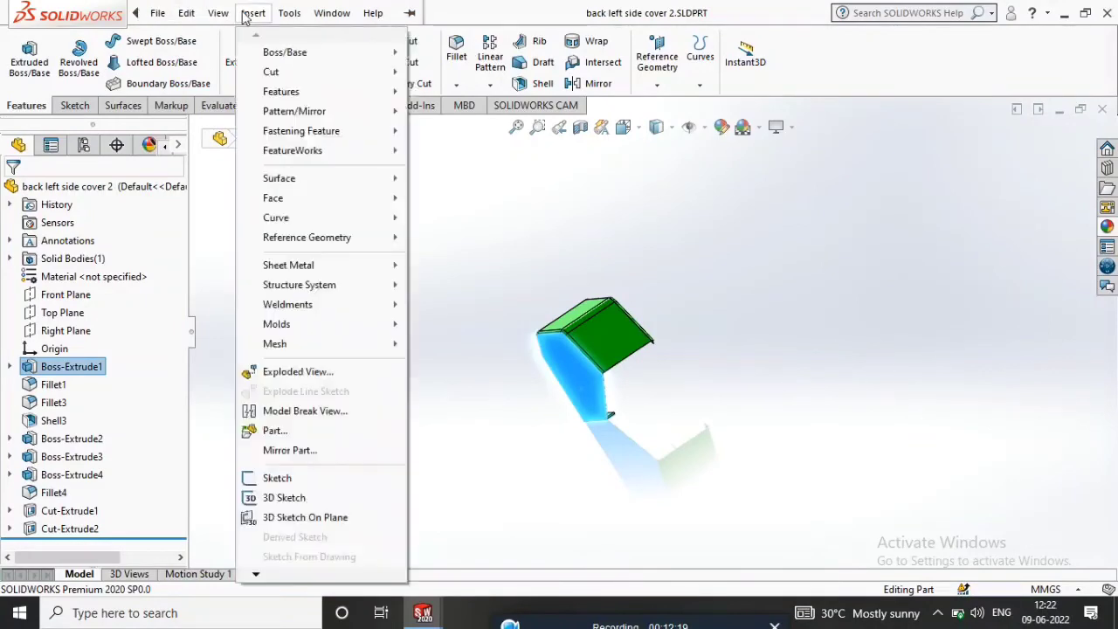
left_click(350, 450)
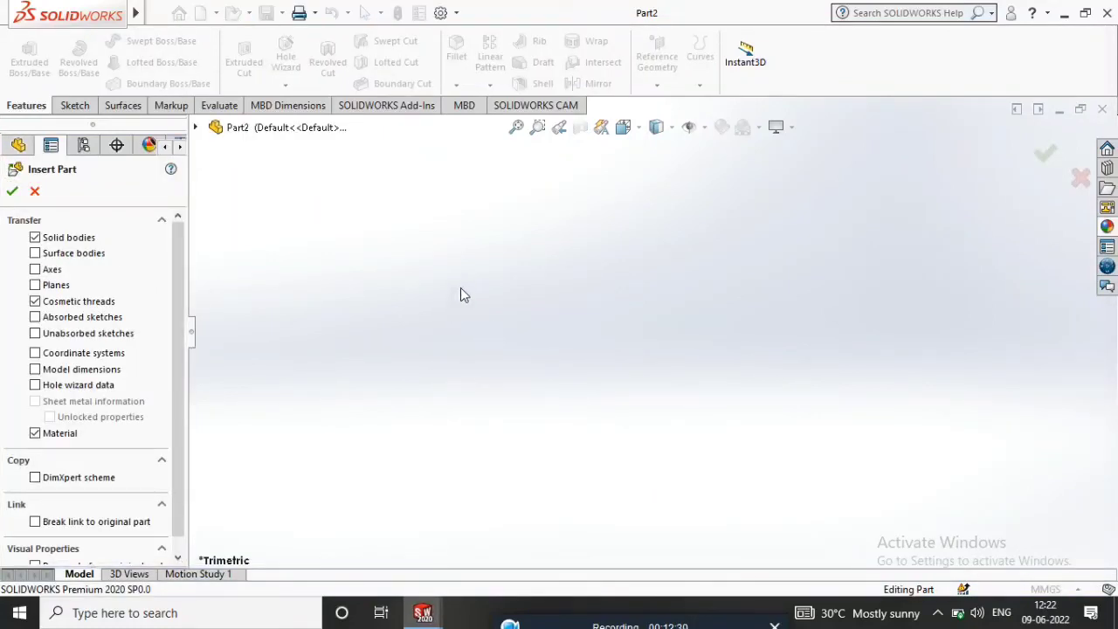
left_click(14, 192)
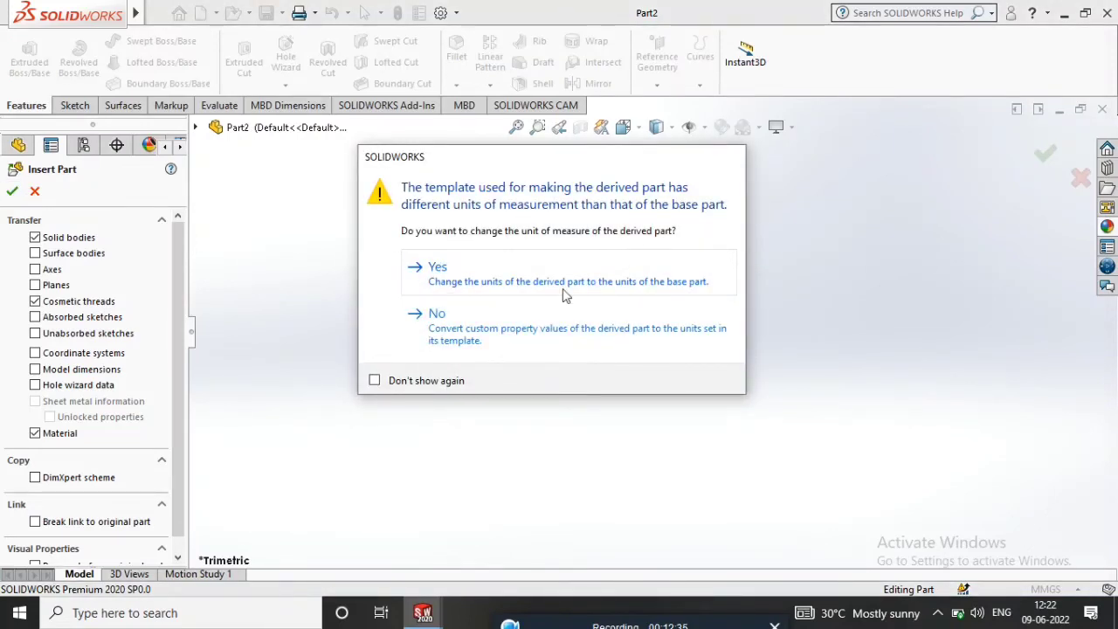
left_click(548, 282)
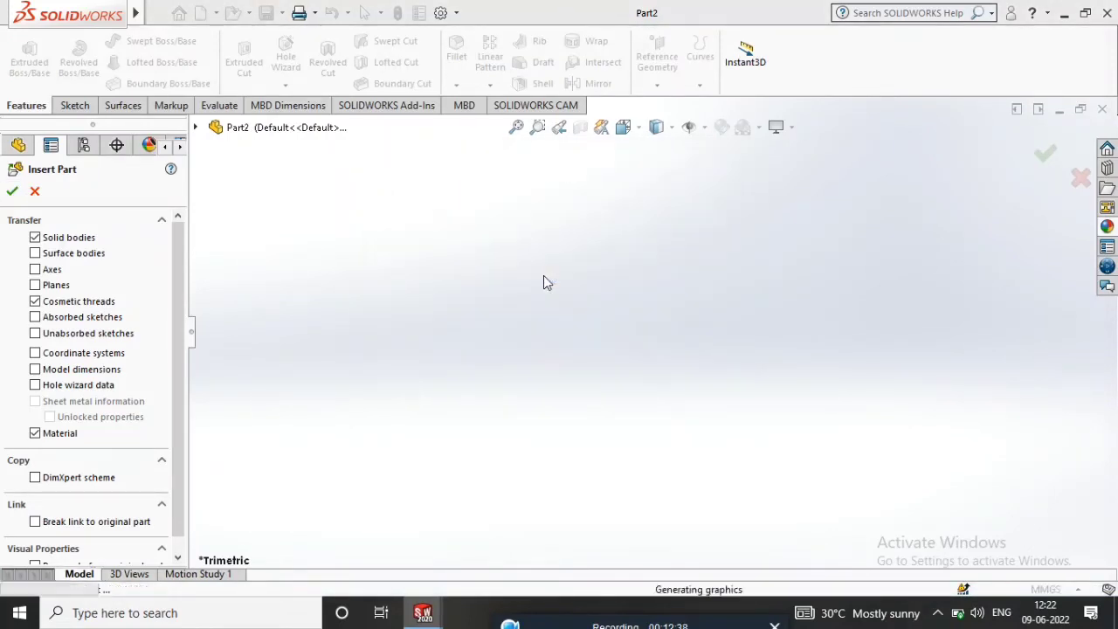
Color the mirrored cover with the dark green standard swatch and raise its green value to 209
middle_click_drag(543, 275, 648, 294)
middle_click_drag(611, 312, 624, 295)
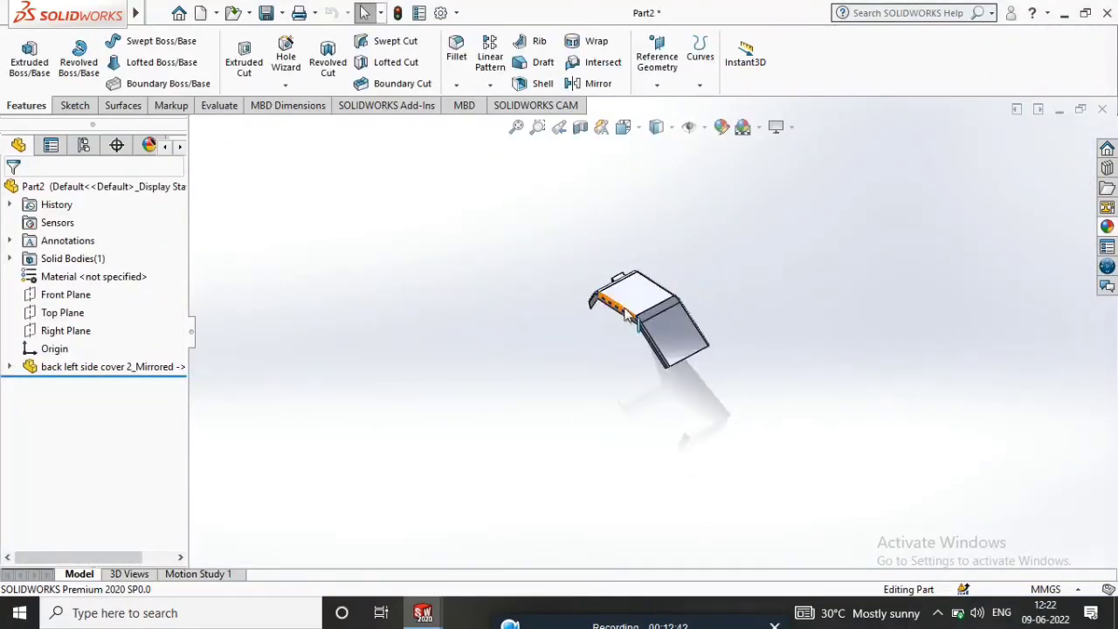
scroll(625, 291, "down", 5)
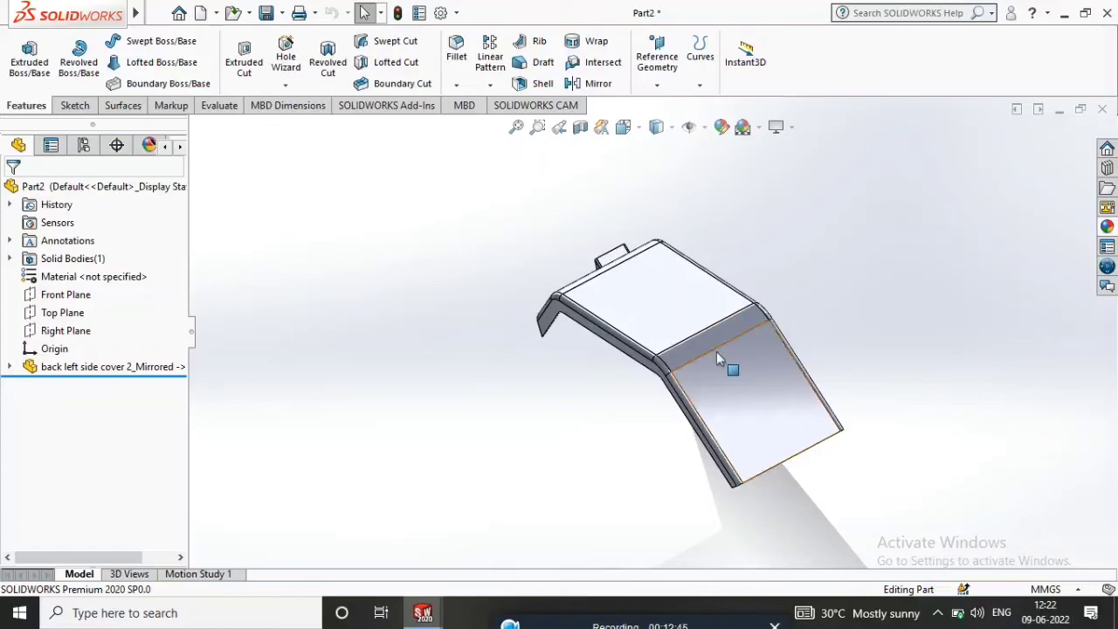
left_click(723, 127)
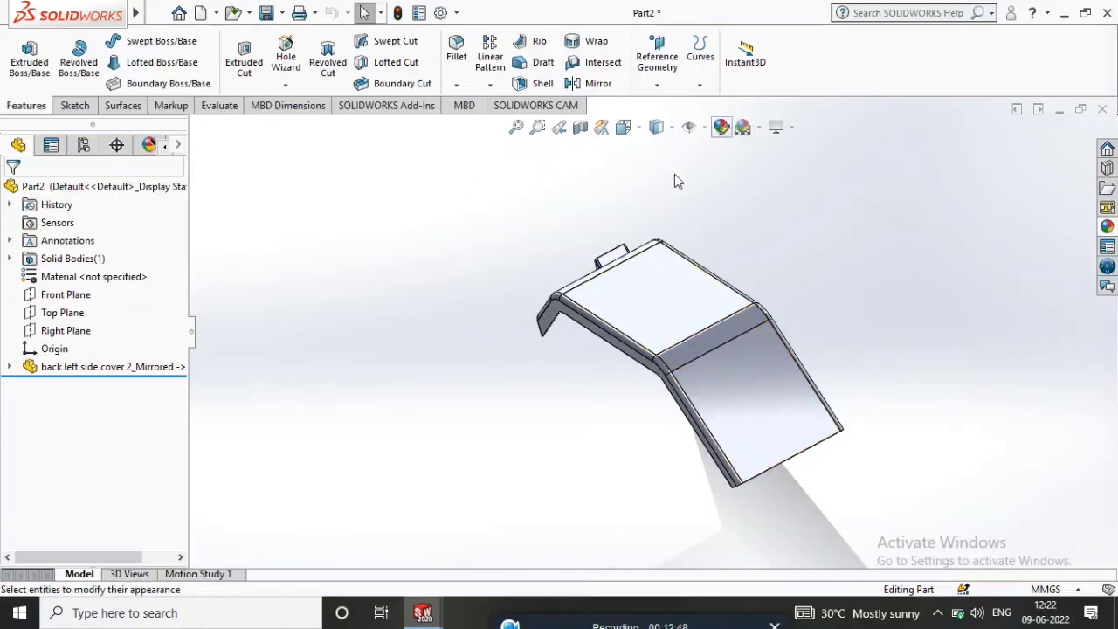
left_click(86, 548)
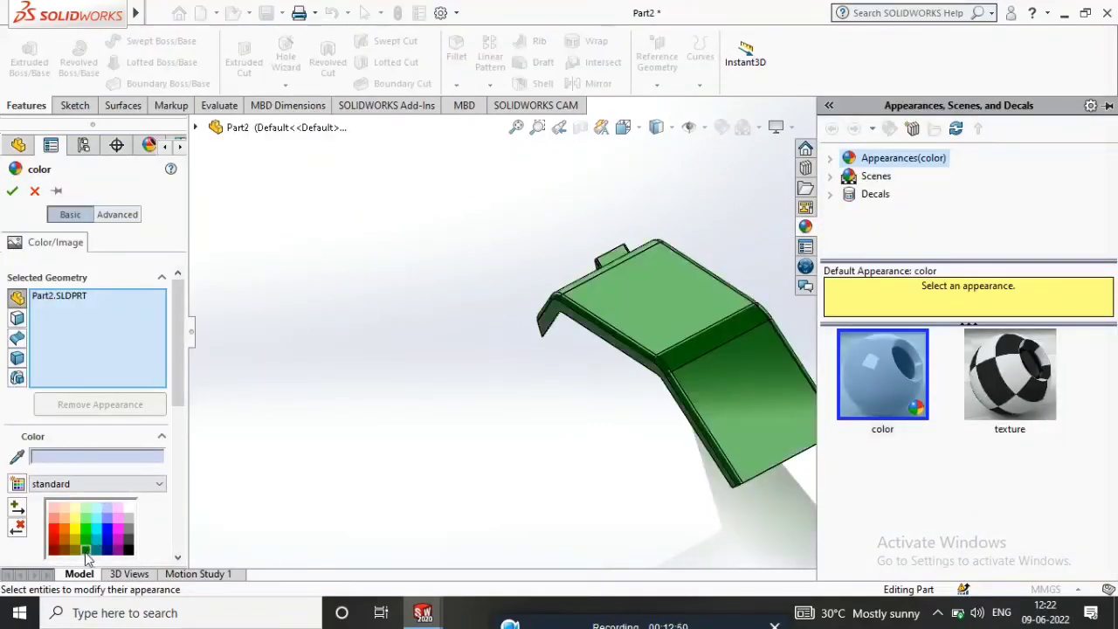
left_click_drag(178, 398, 179, 474)
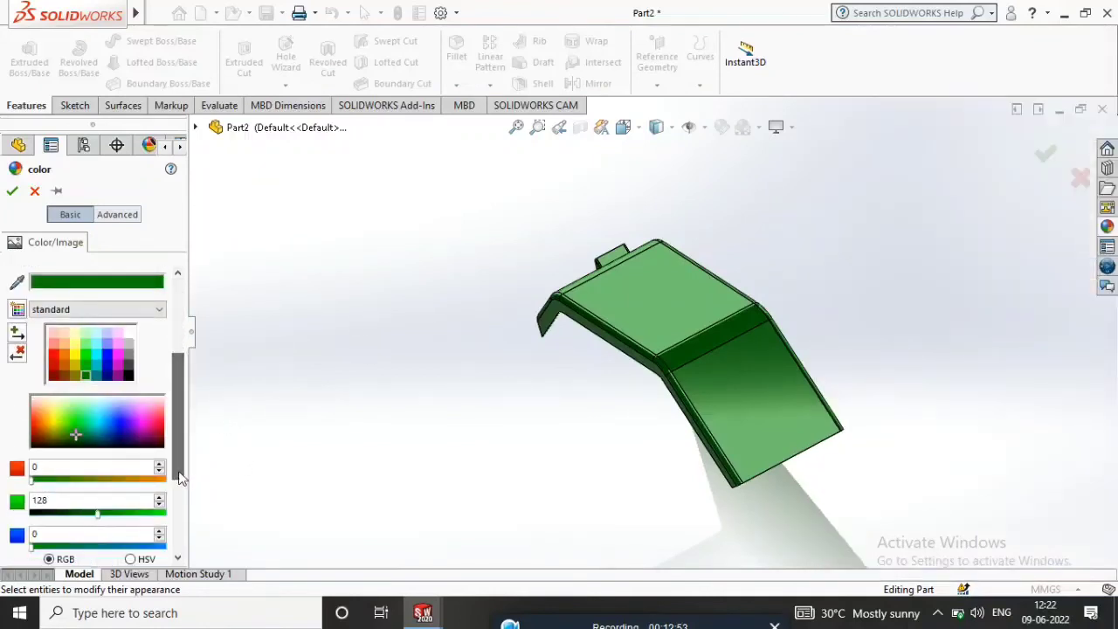
left_click_drag(97, 516, 141, 519)
scroll(646, 332, "up", 3)
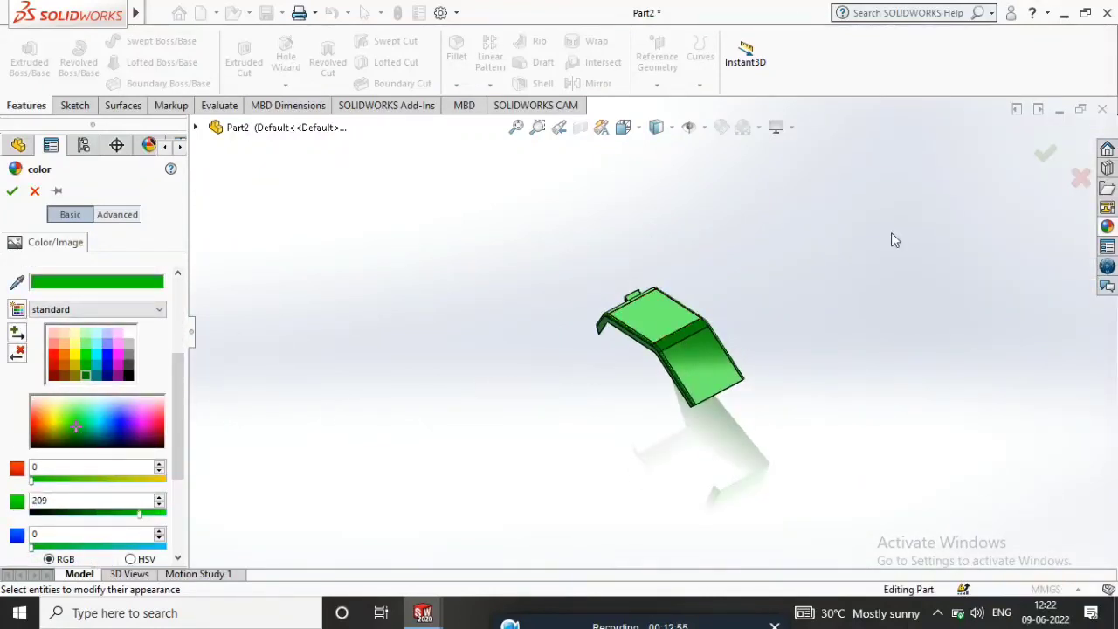
left_click(1046, 154)
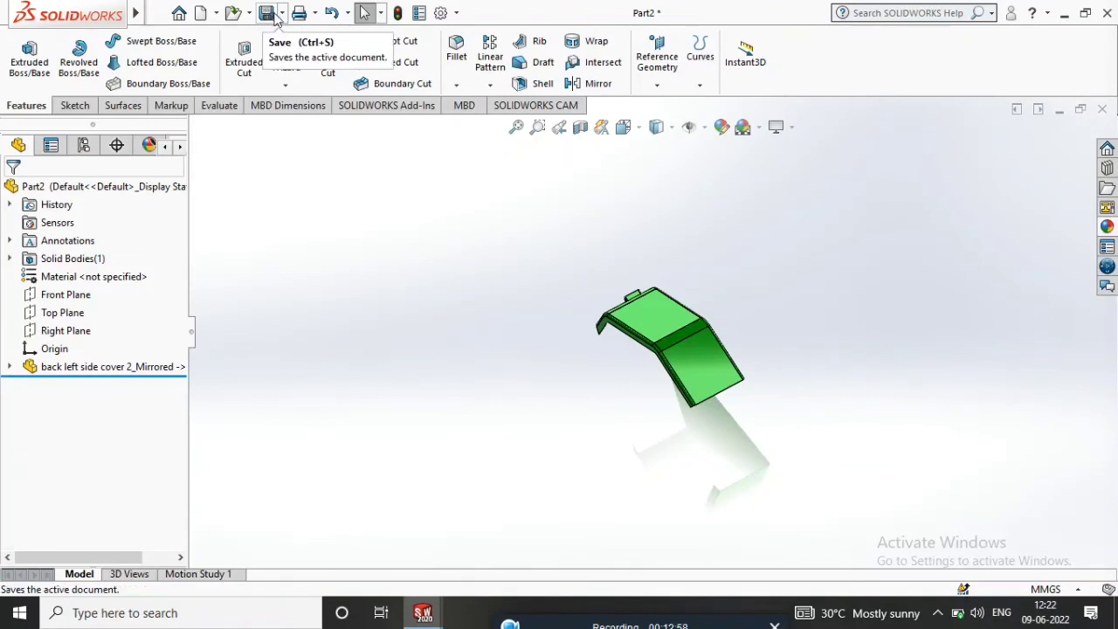
Save the mirrored part in the tractor folder as "right side"
left_click(281, 13)
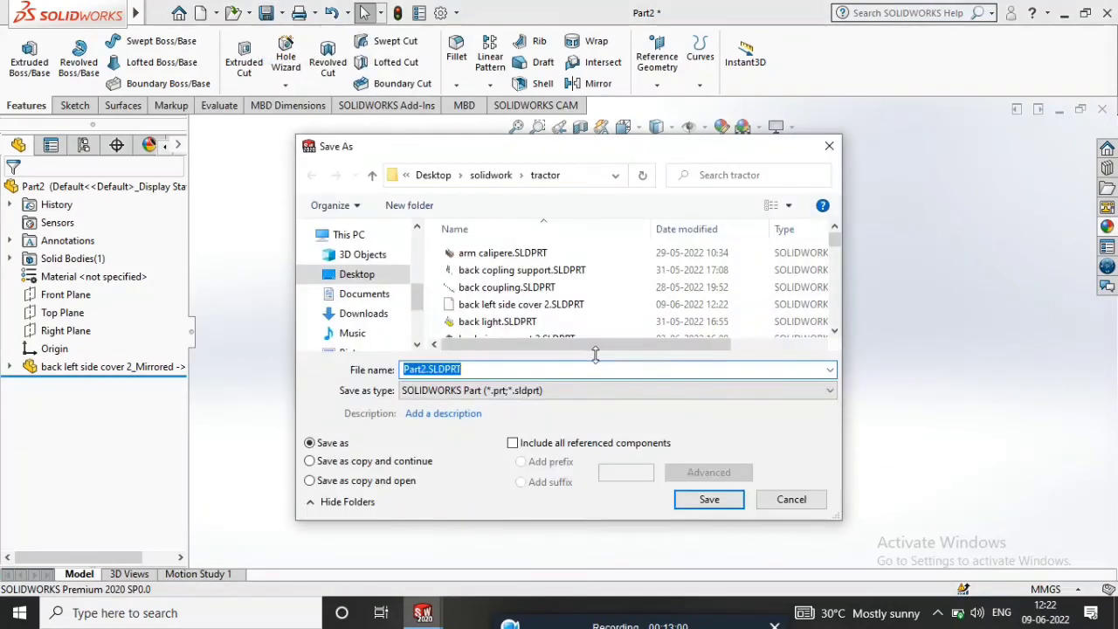
type("right side")
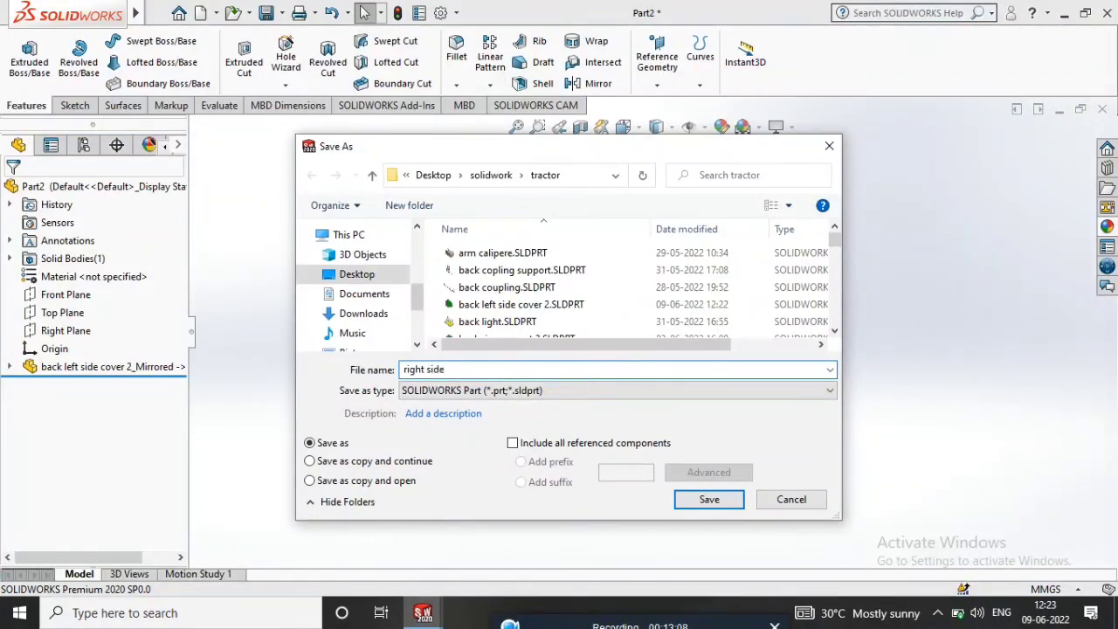
left_click(708, 498)
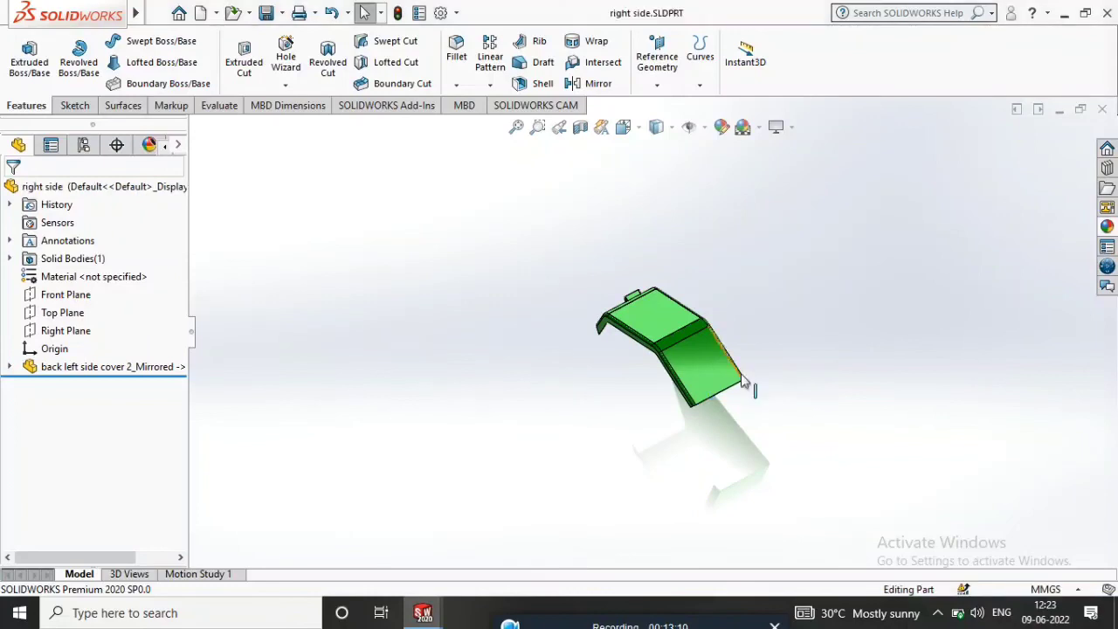